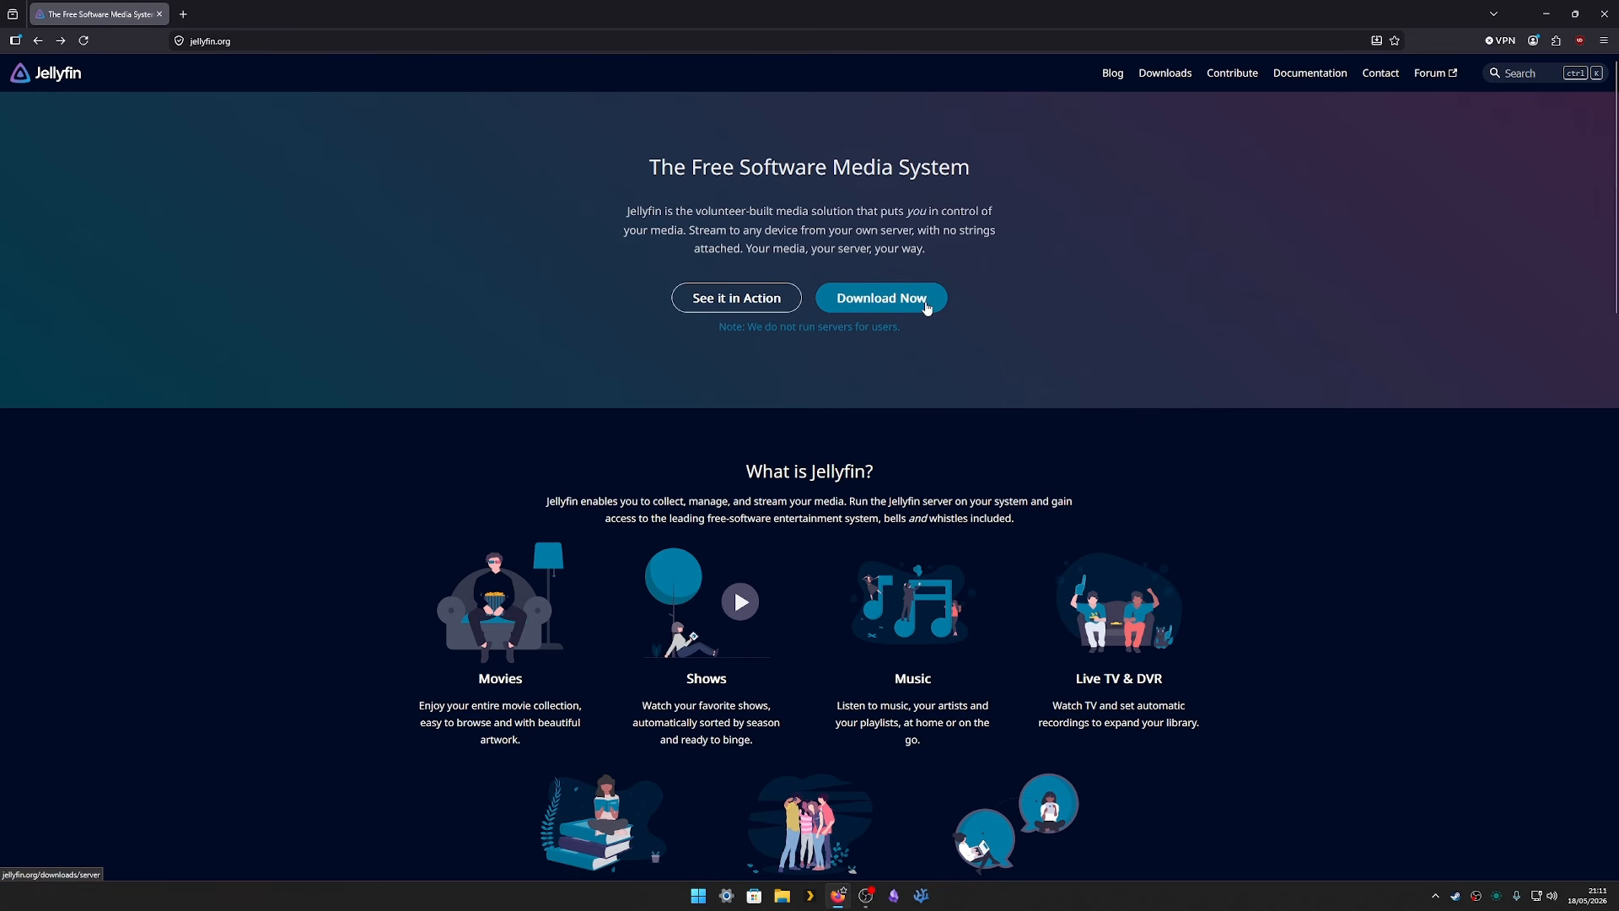
# - Download jellyfin_10.11.8_windows-x64.exe from the repository's Windows AMD64 stable builds
pyautogui.click(927, 308)
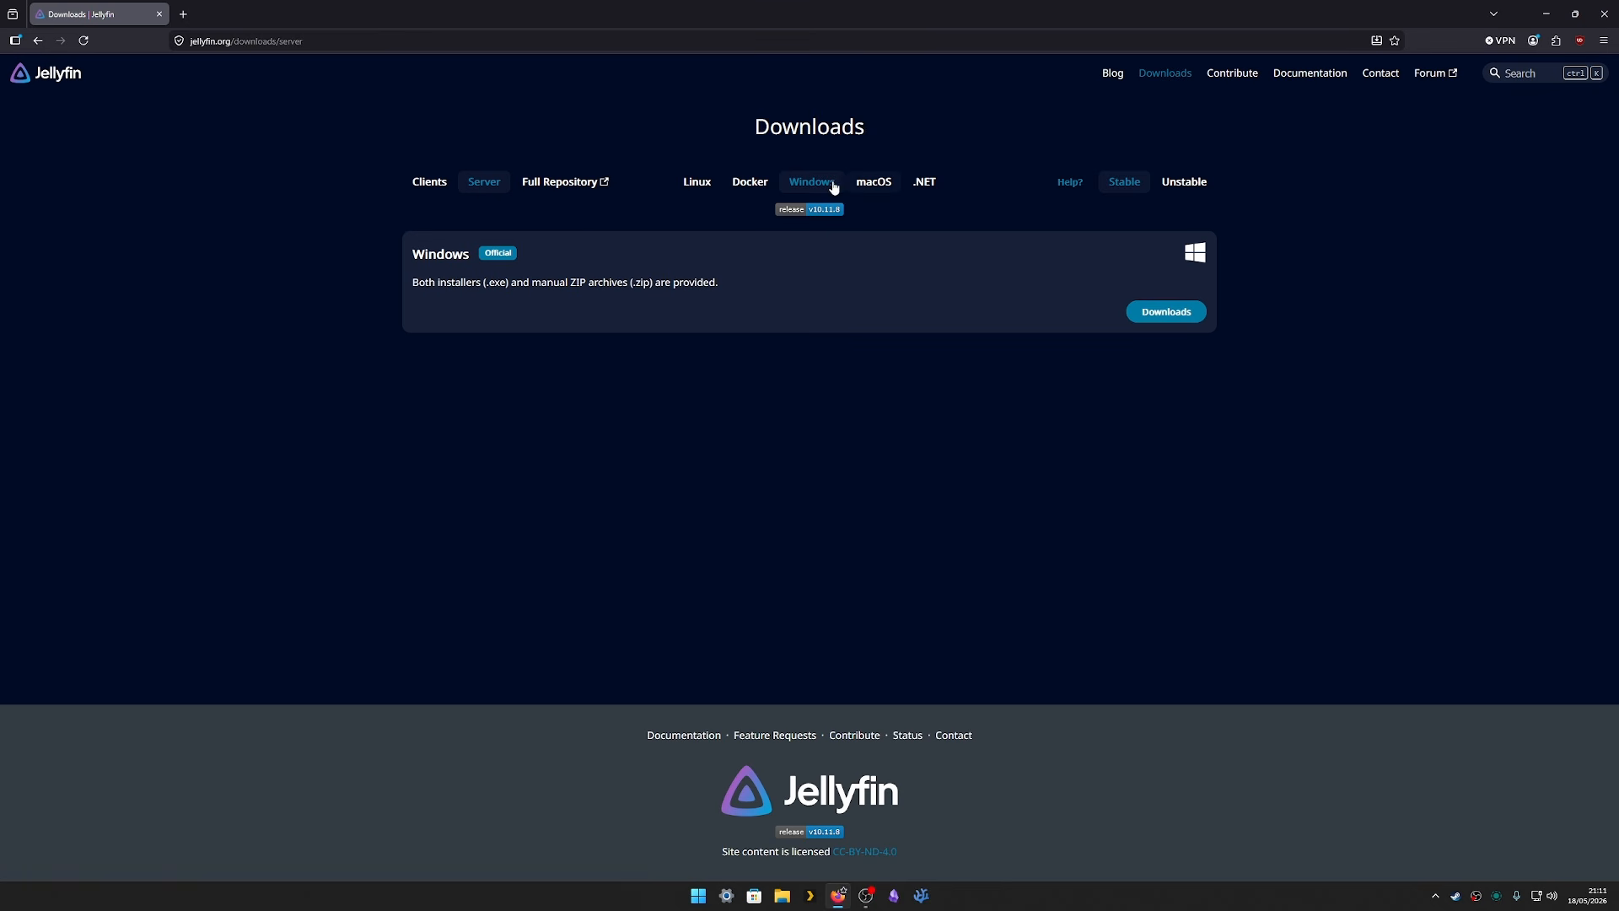
pyautogui.click(1173, 317)
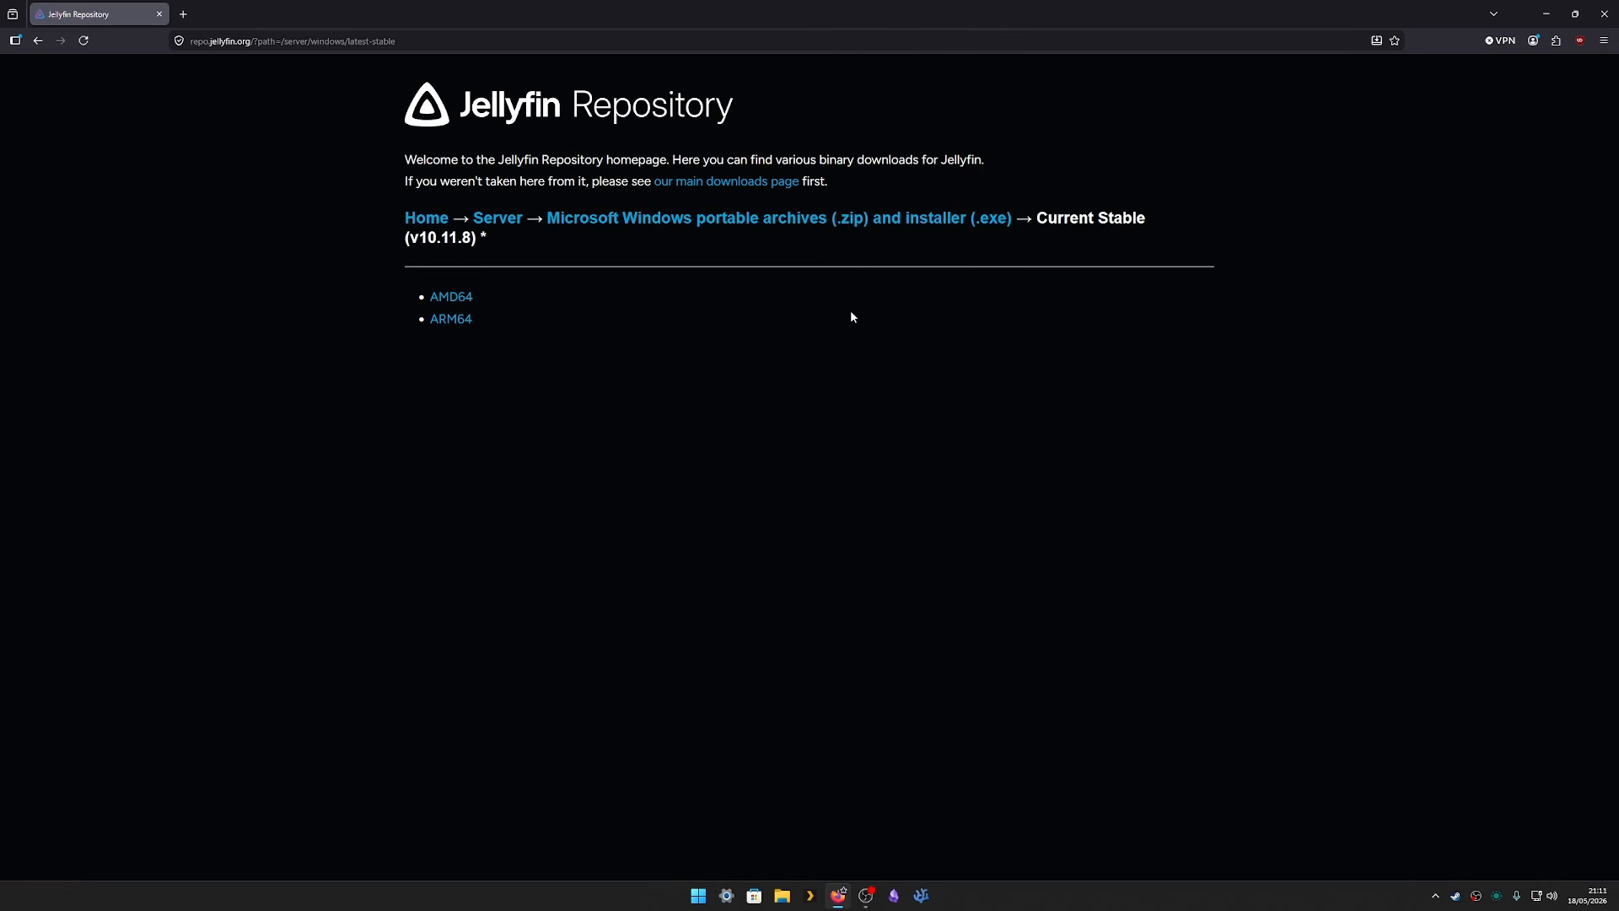
pyautogui.click(469, 302)
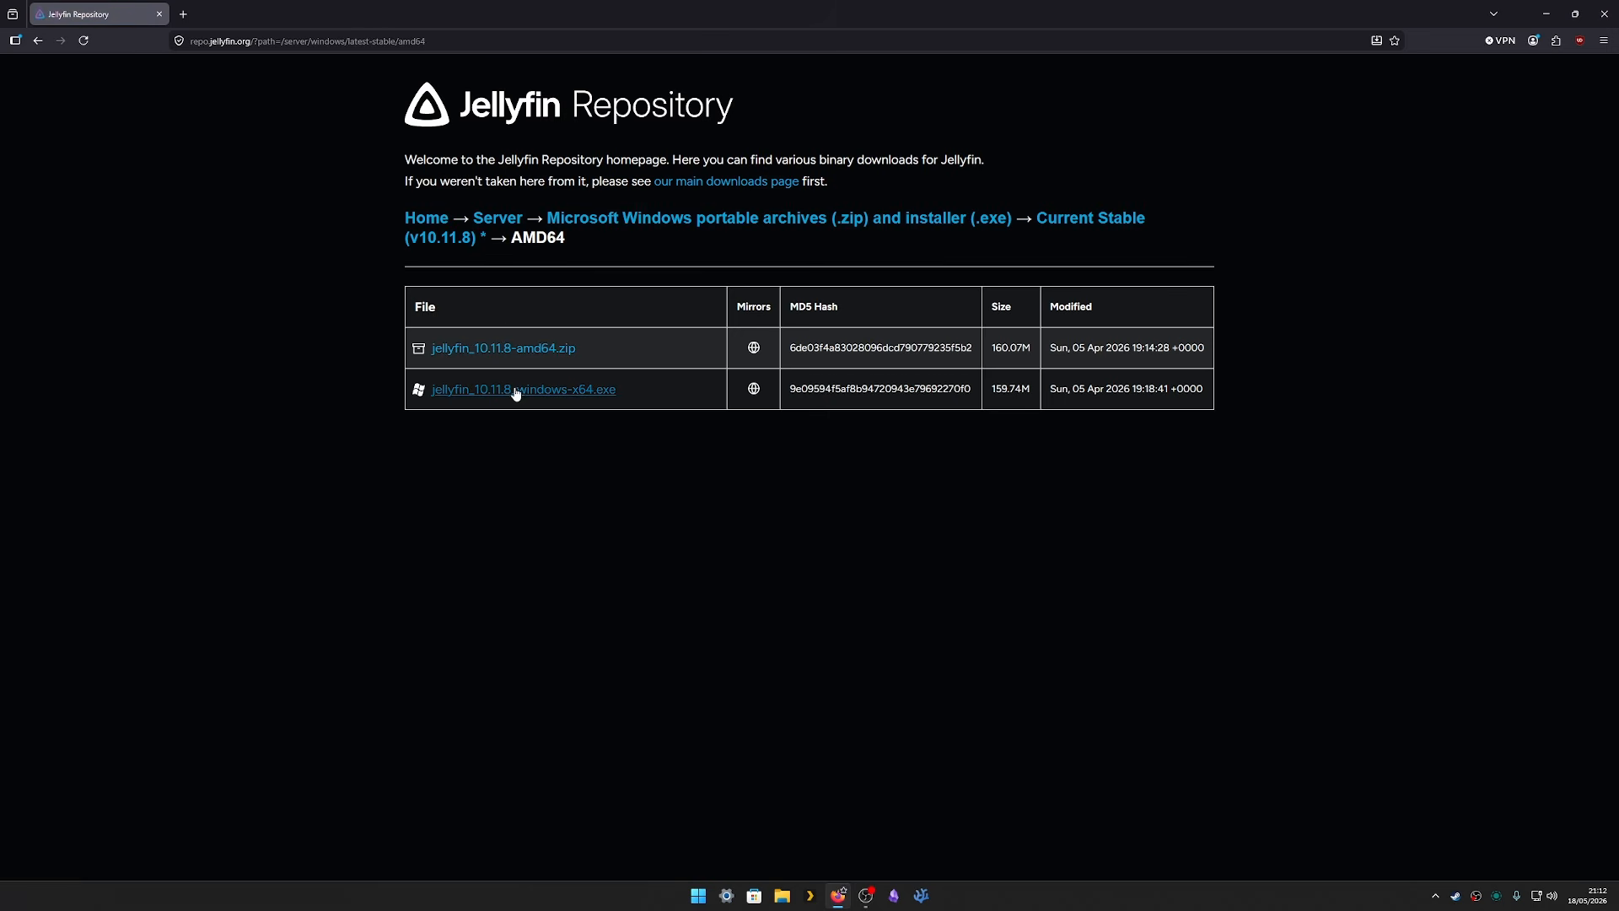
pyautogui.click(579, 397)
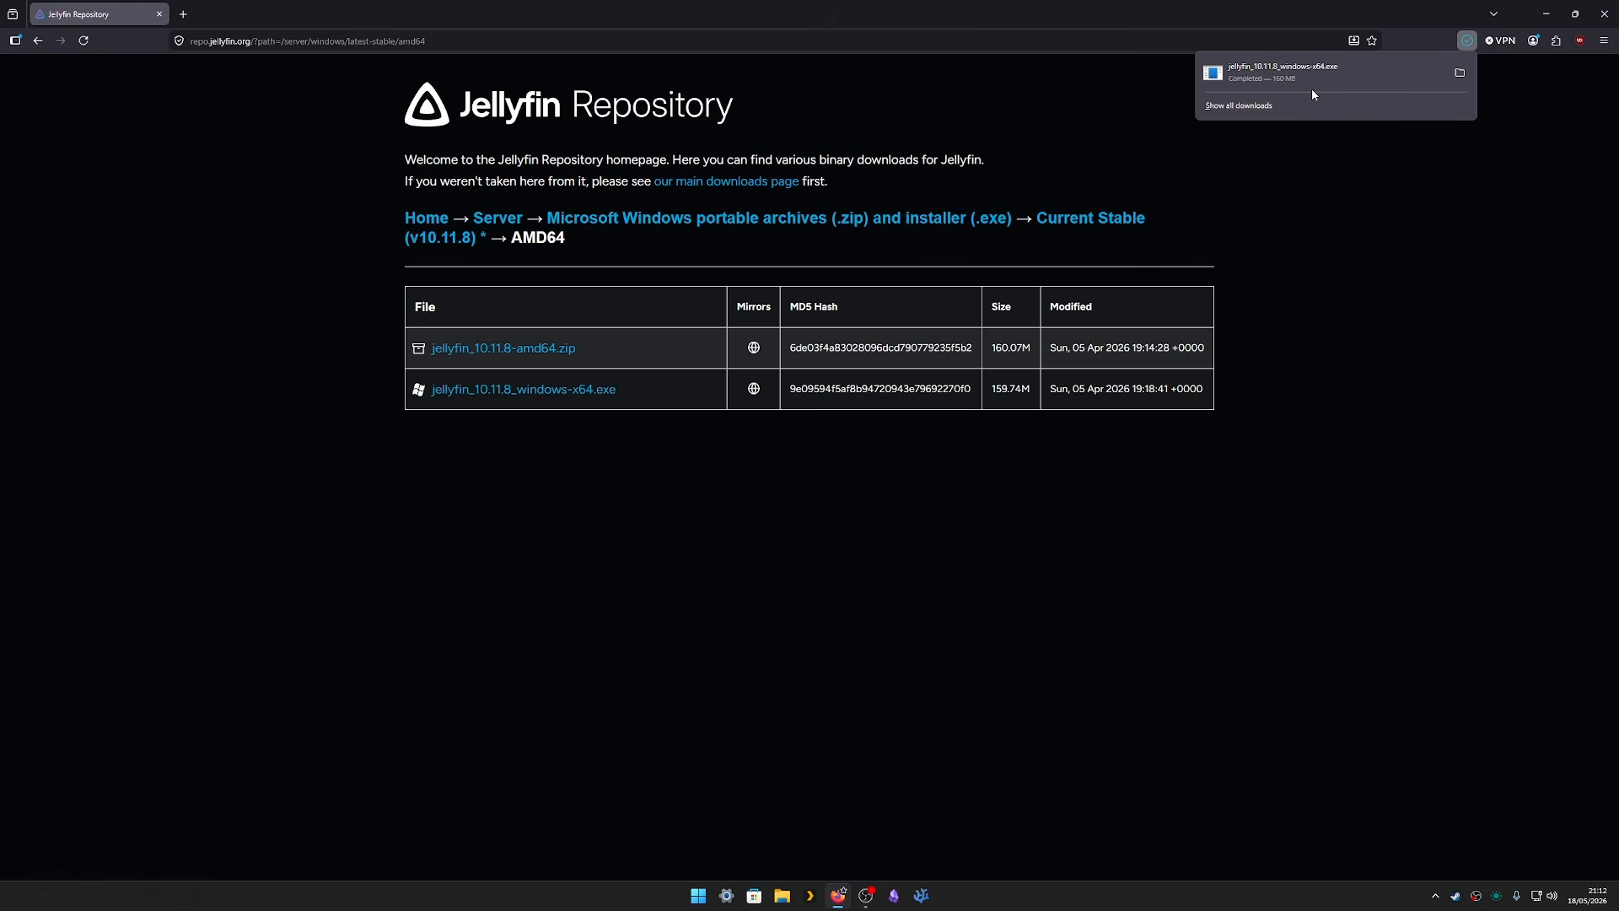
# - Run the downloaded Jellyfin installer from its Downloads folder and approve the UAC prompt
pyautogui.click(1459, 73)
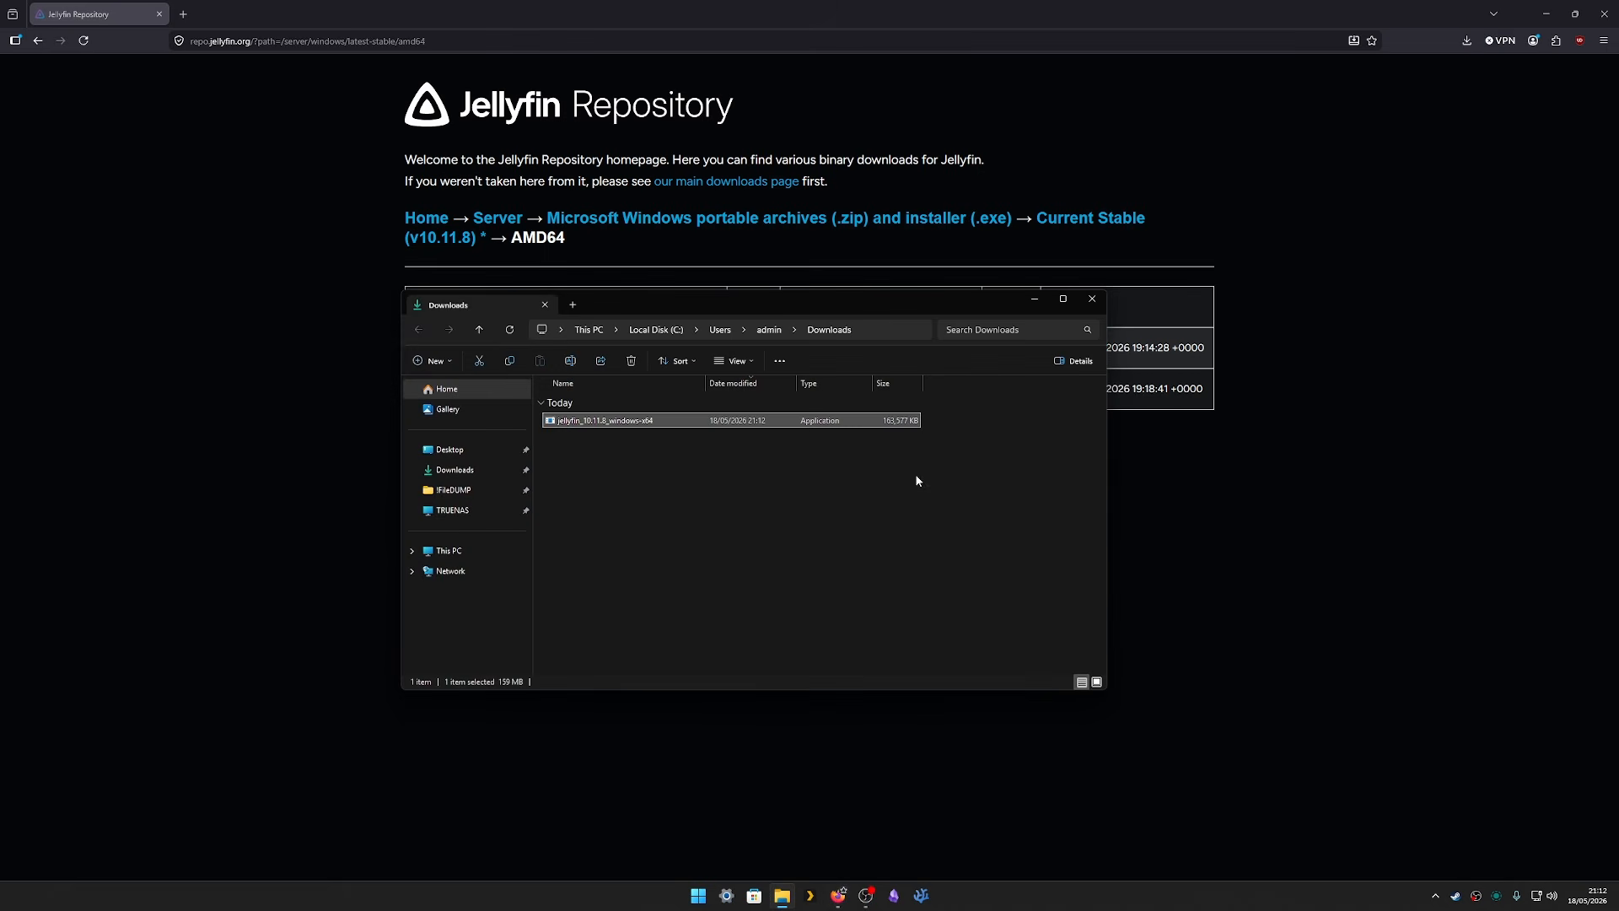
pyautogui.doubleClick(631, 420)
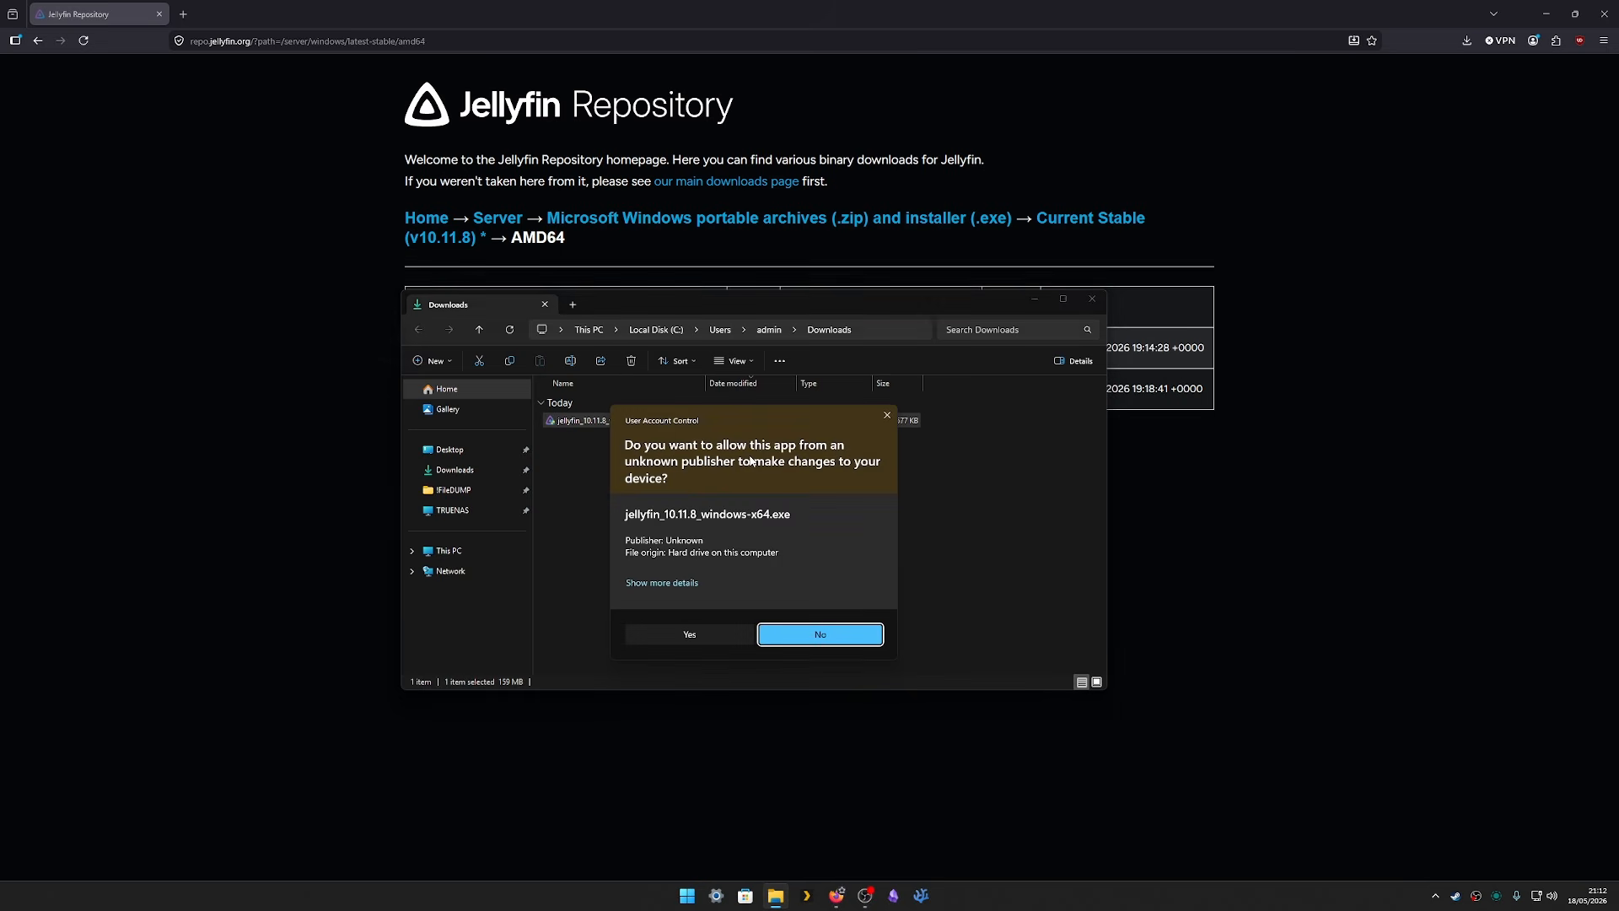
pyautogui.click(701, 634)
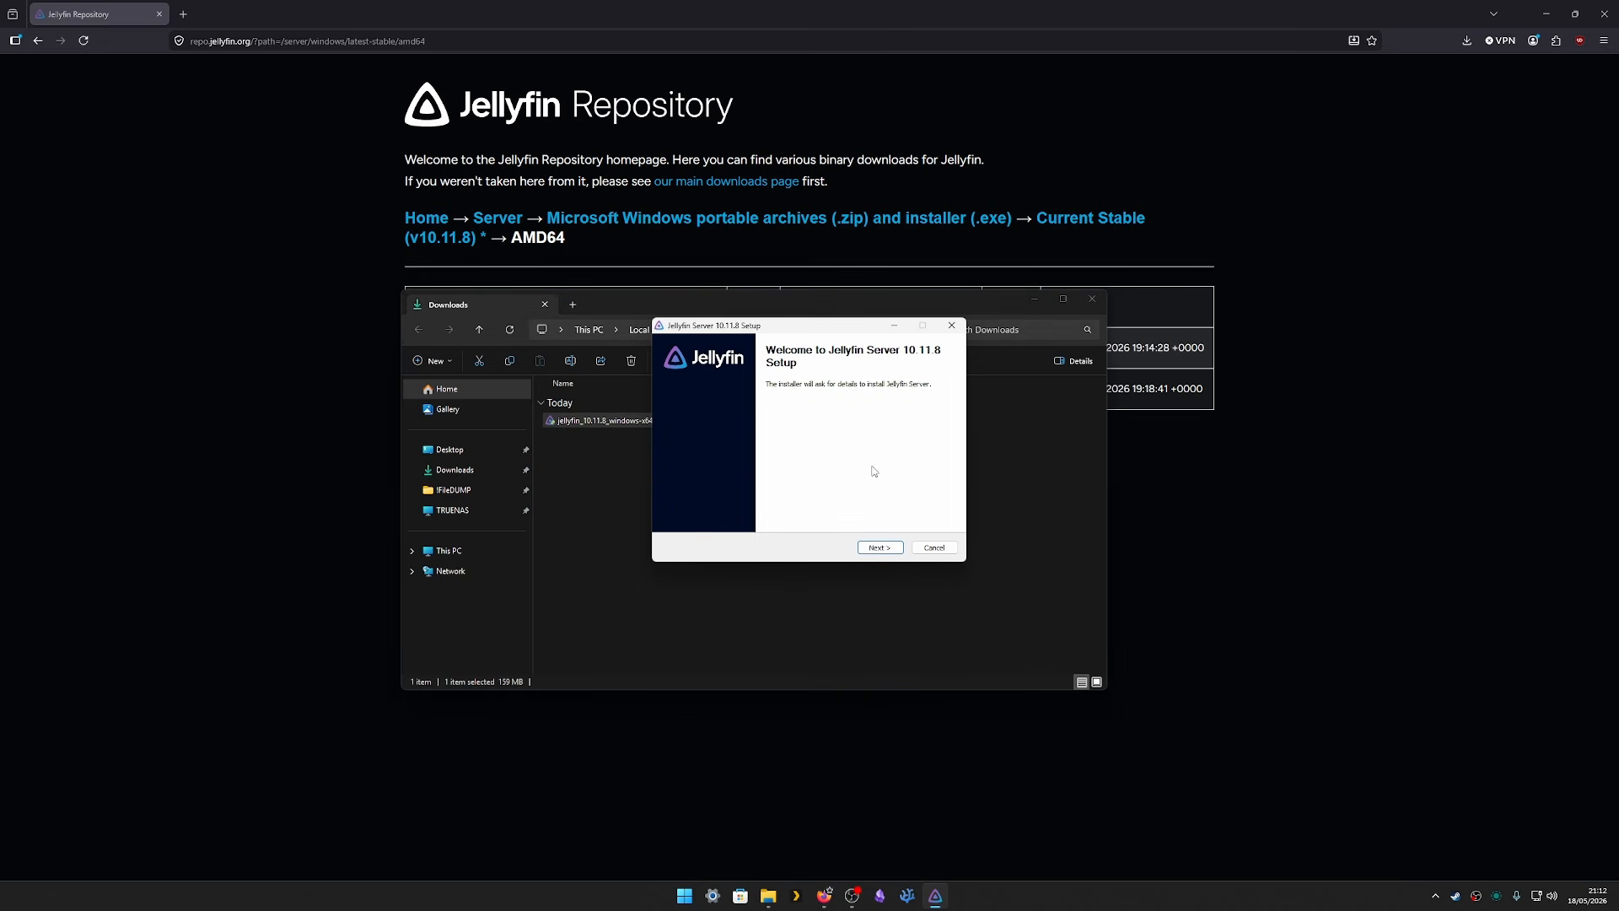
# - Accept the licence and install Jellyfin Server 10.11.8 as a basic install with default folders
pyautogui.click(878, 549)
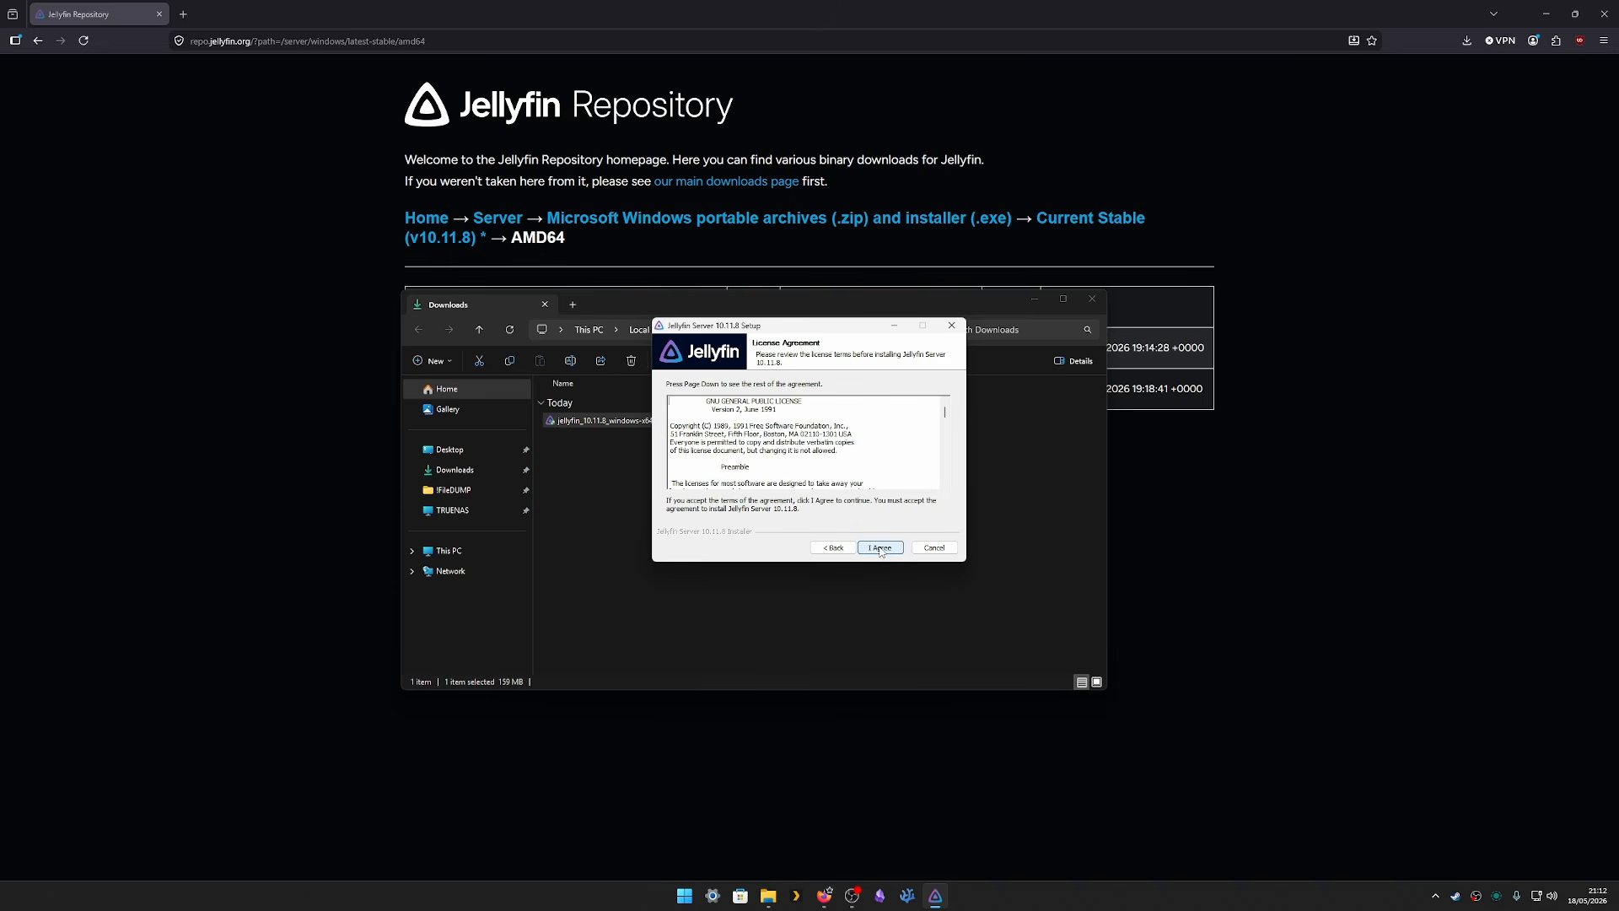
pyautogui.click(880, 548)
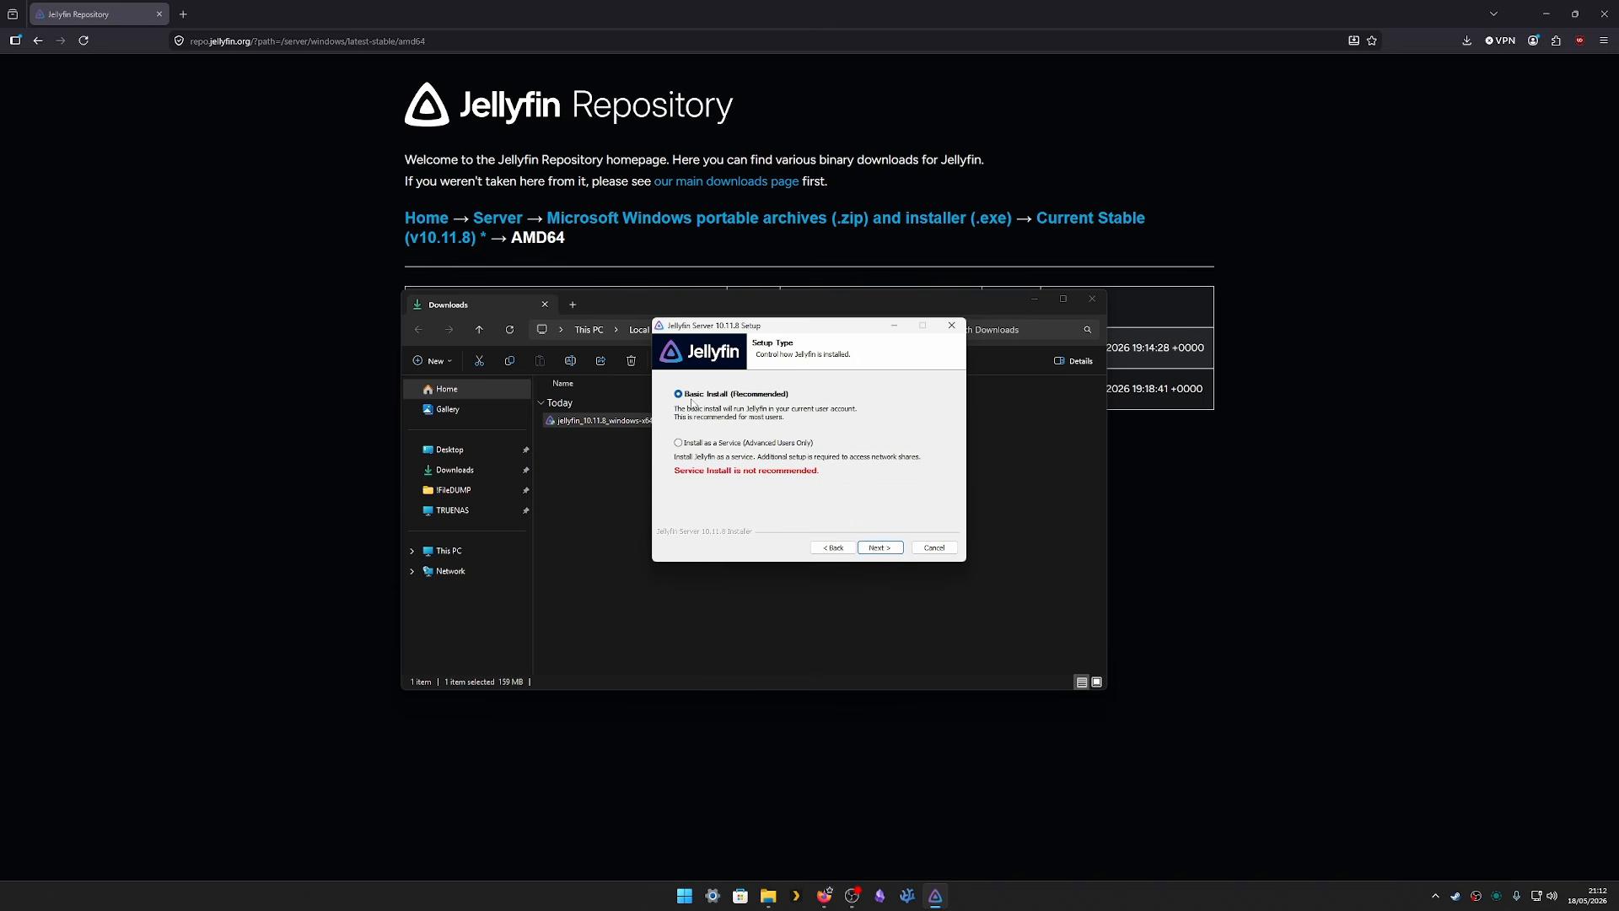
pyautogui.click(880, 548)
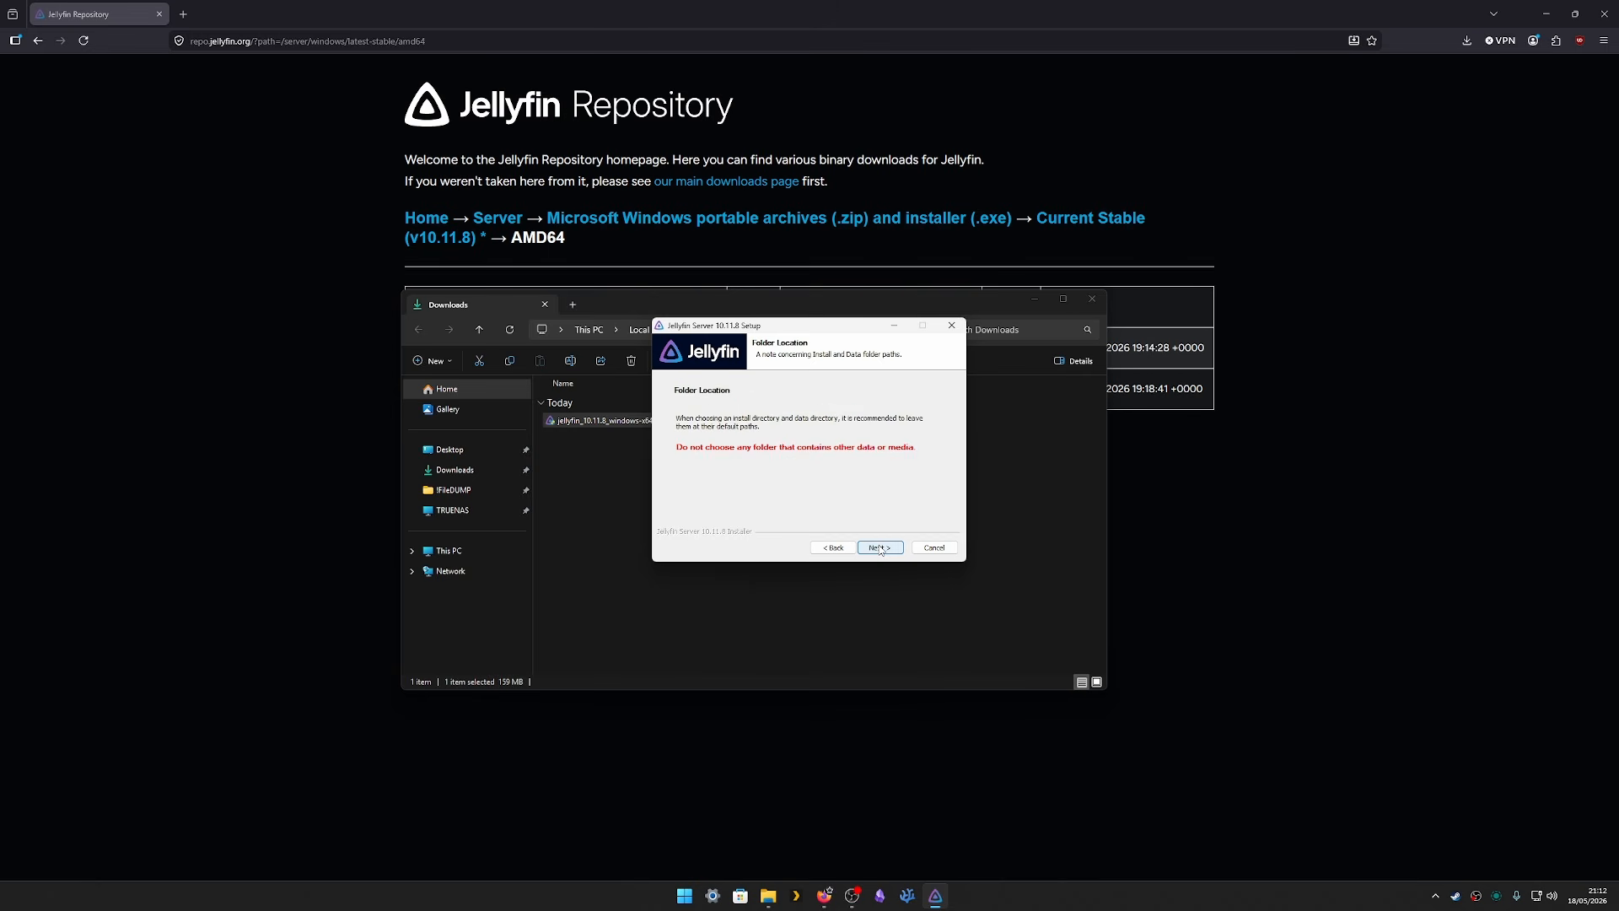
pyautogui.click(880, 548)
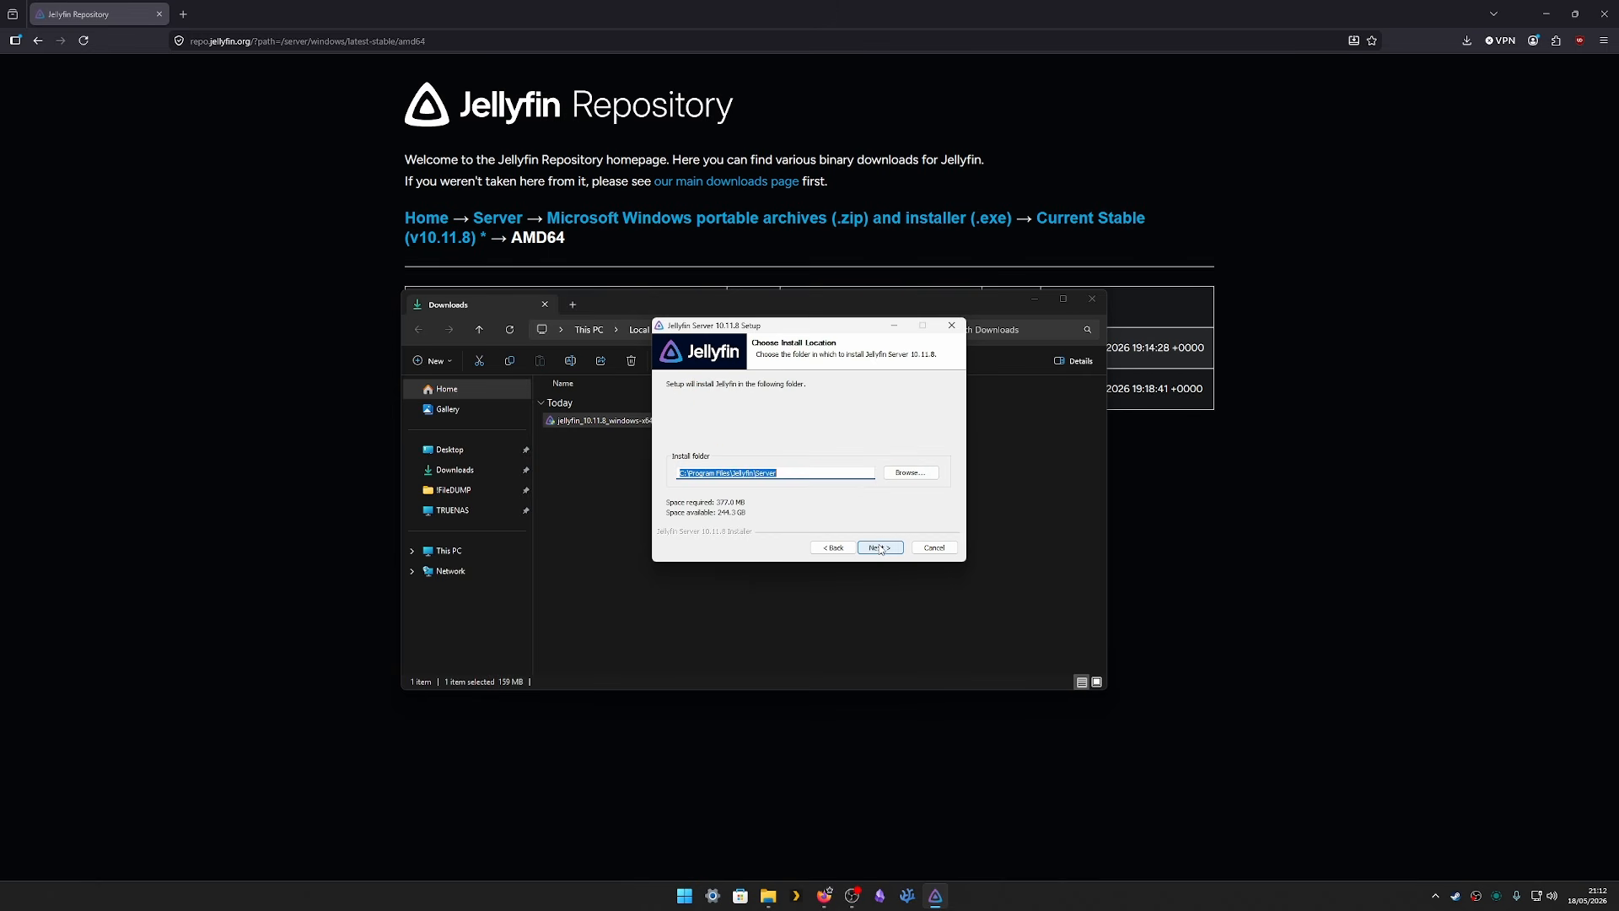
pyautogui.click(880, 548)
pyautogui.click(880, 549)
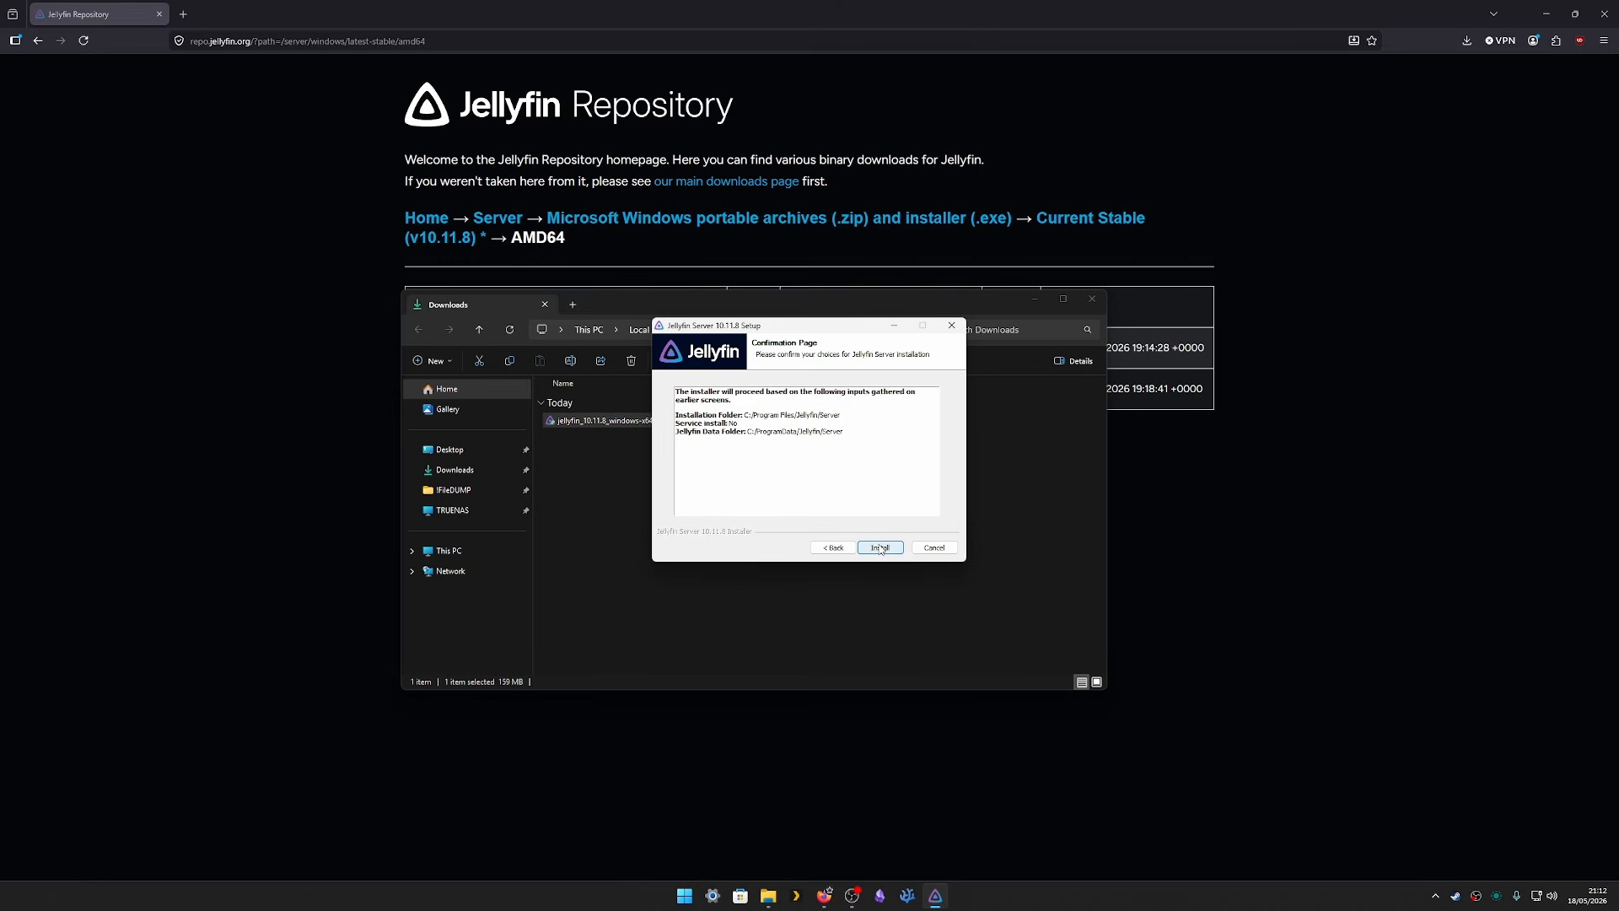
pyautogui.click(881, 548)
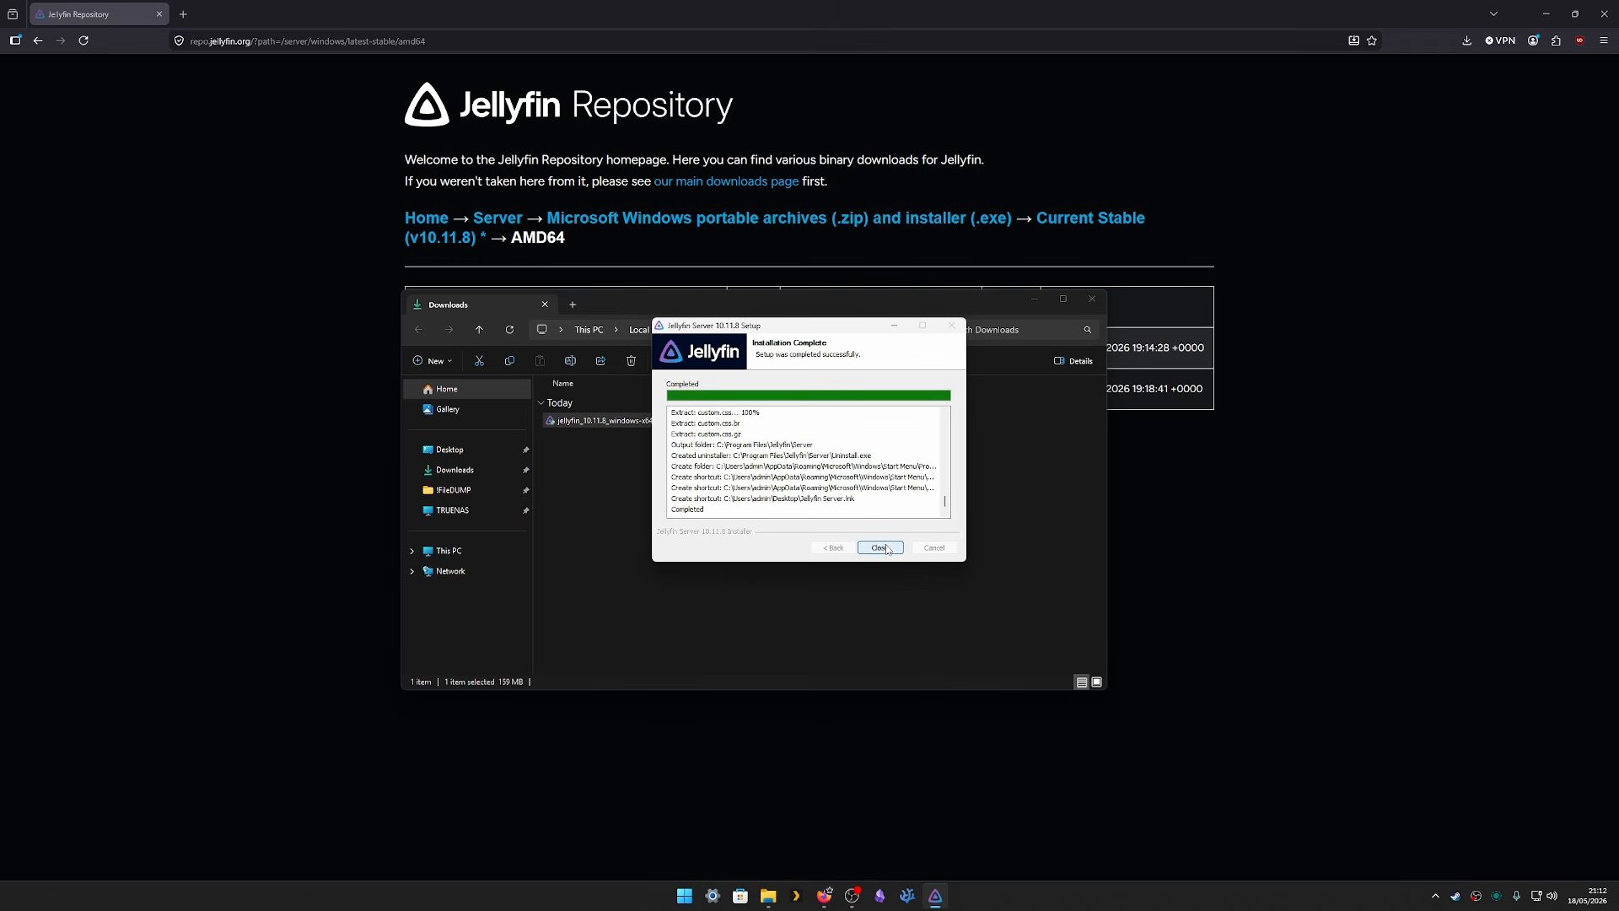
pyautogui.click(879, 548)
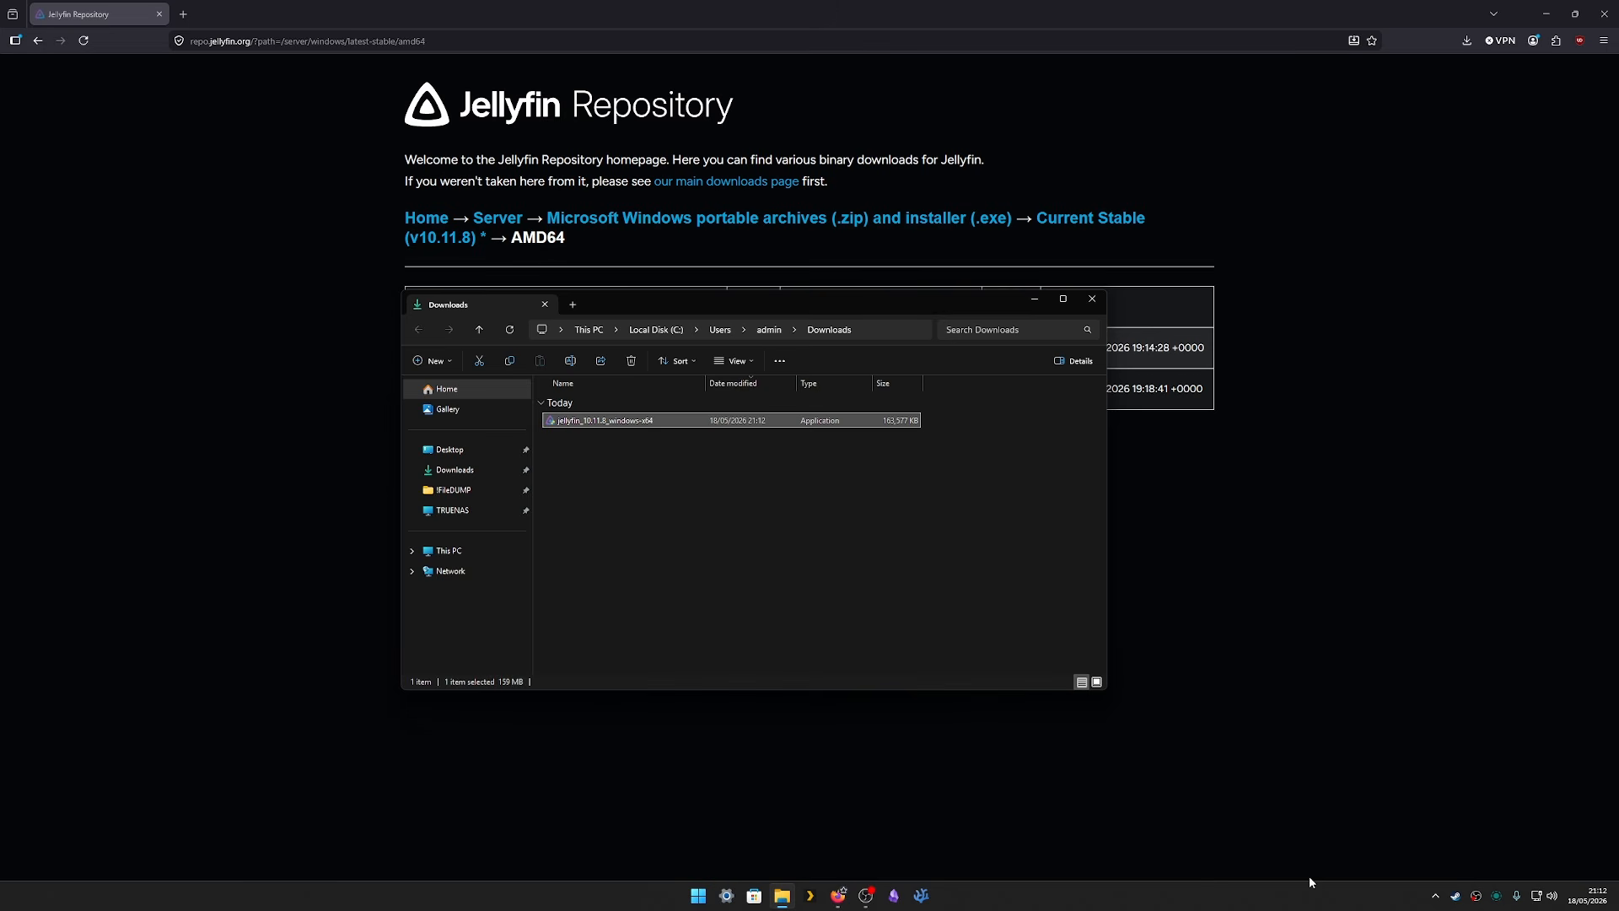
# - Launch the Jellyfin Tray App by searching 'jelly' in Start, then return to Firefox
pyautogui.click(1436, 896)
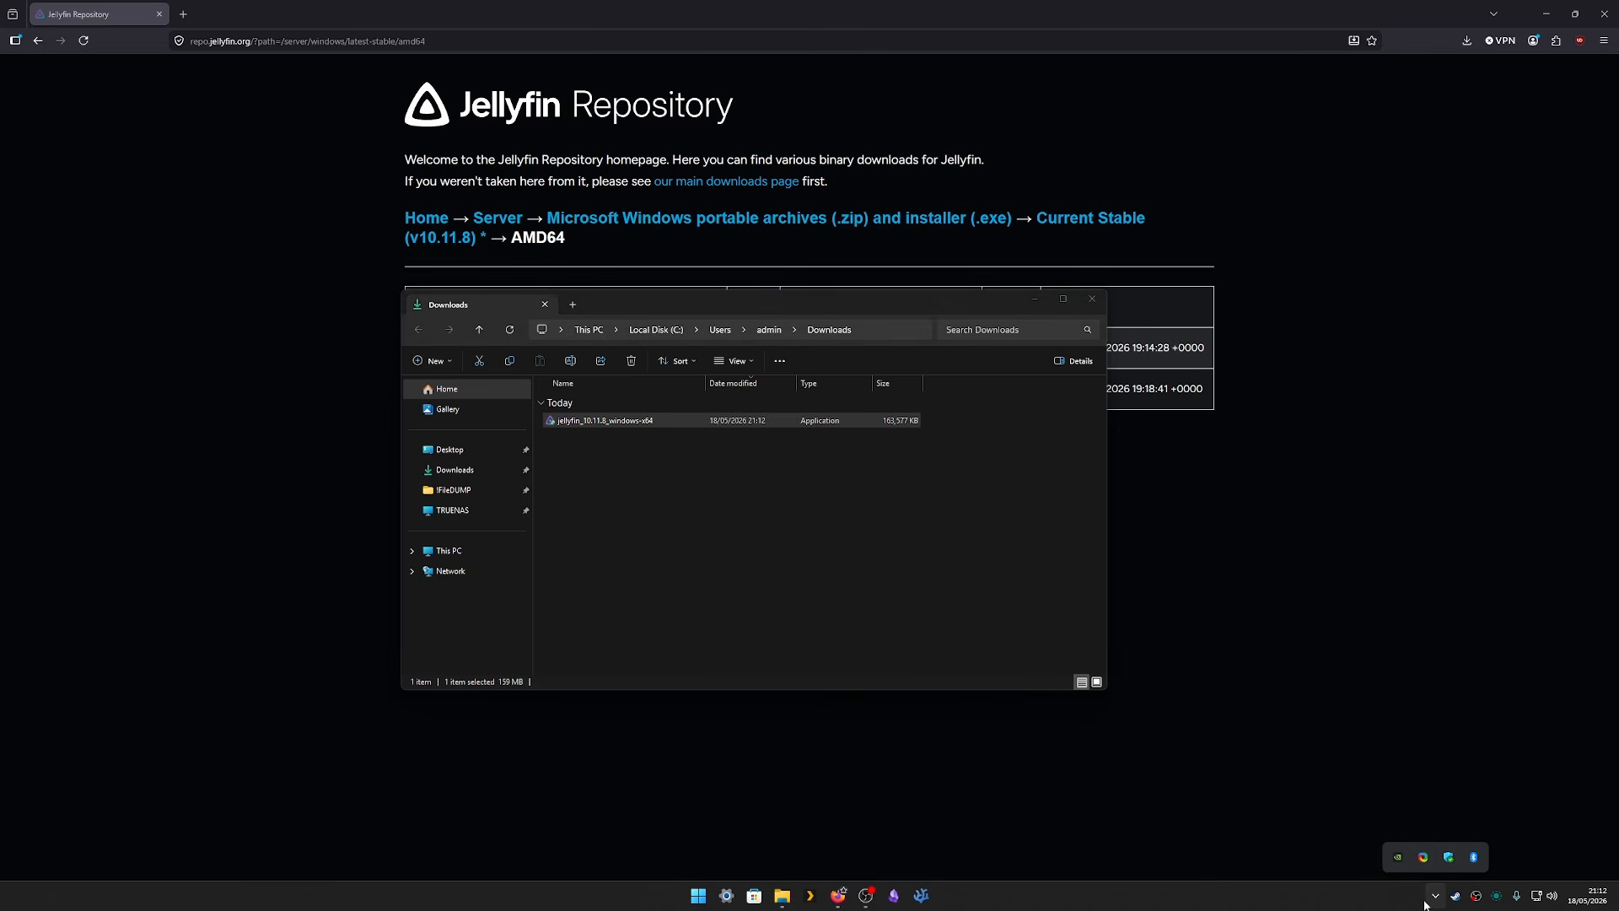
pyautogui.click(1431, 899)
pyautogui.click(697, 902)
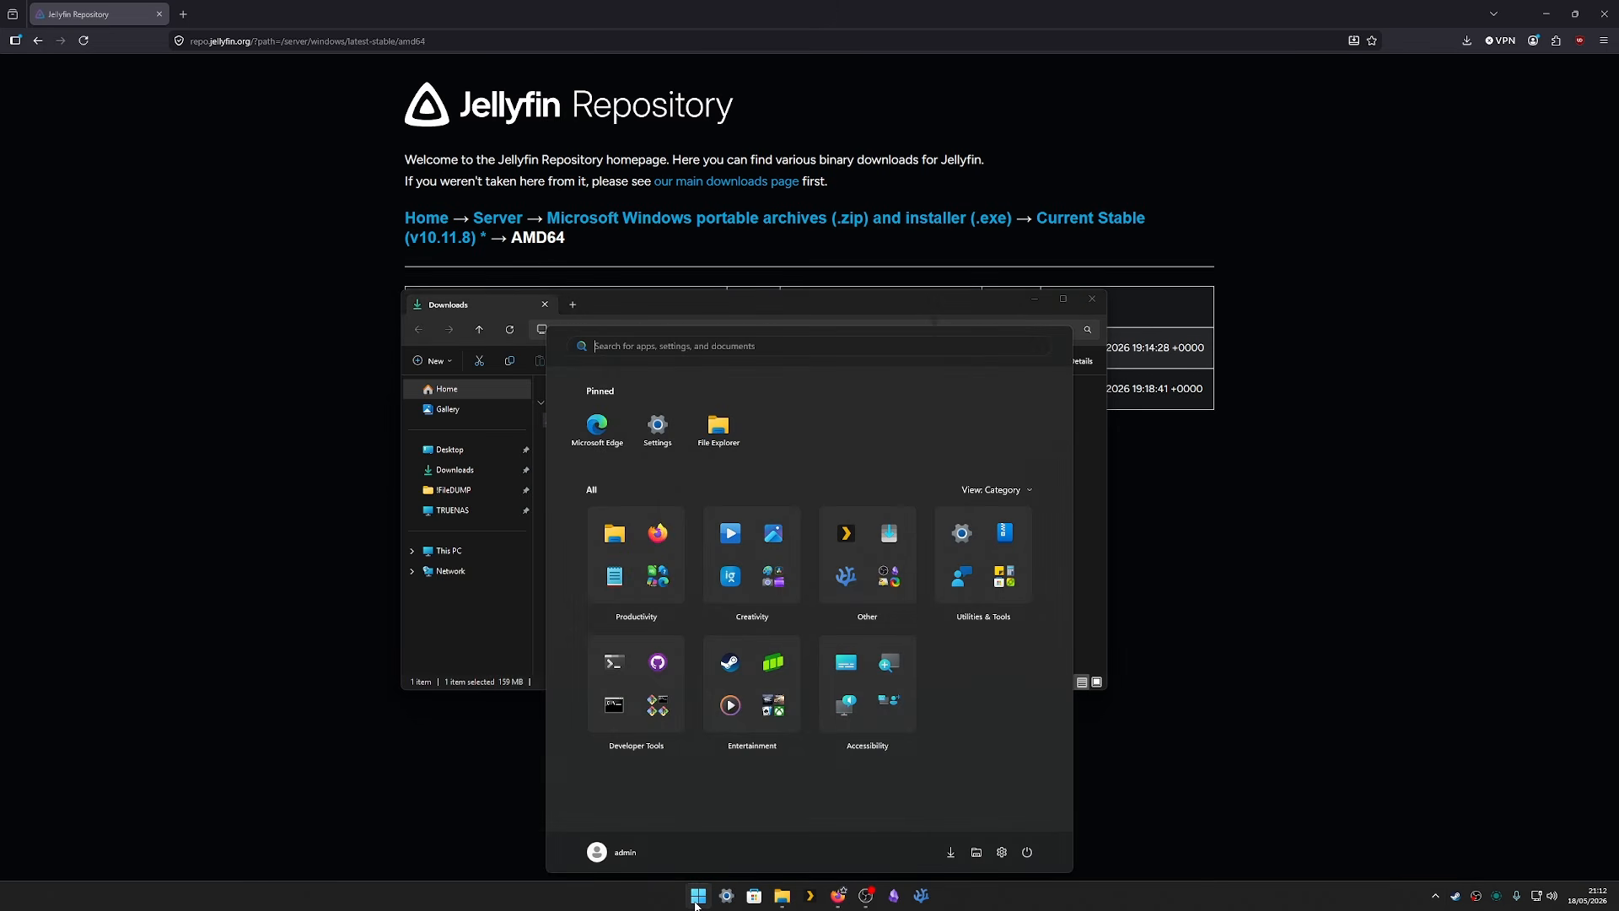
pyautogui.write('jellyfin Tray App')
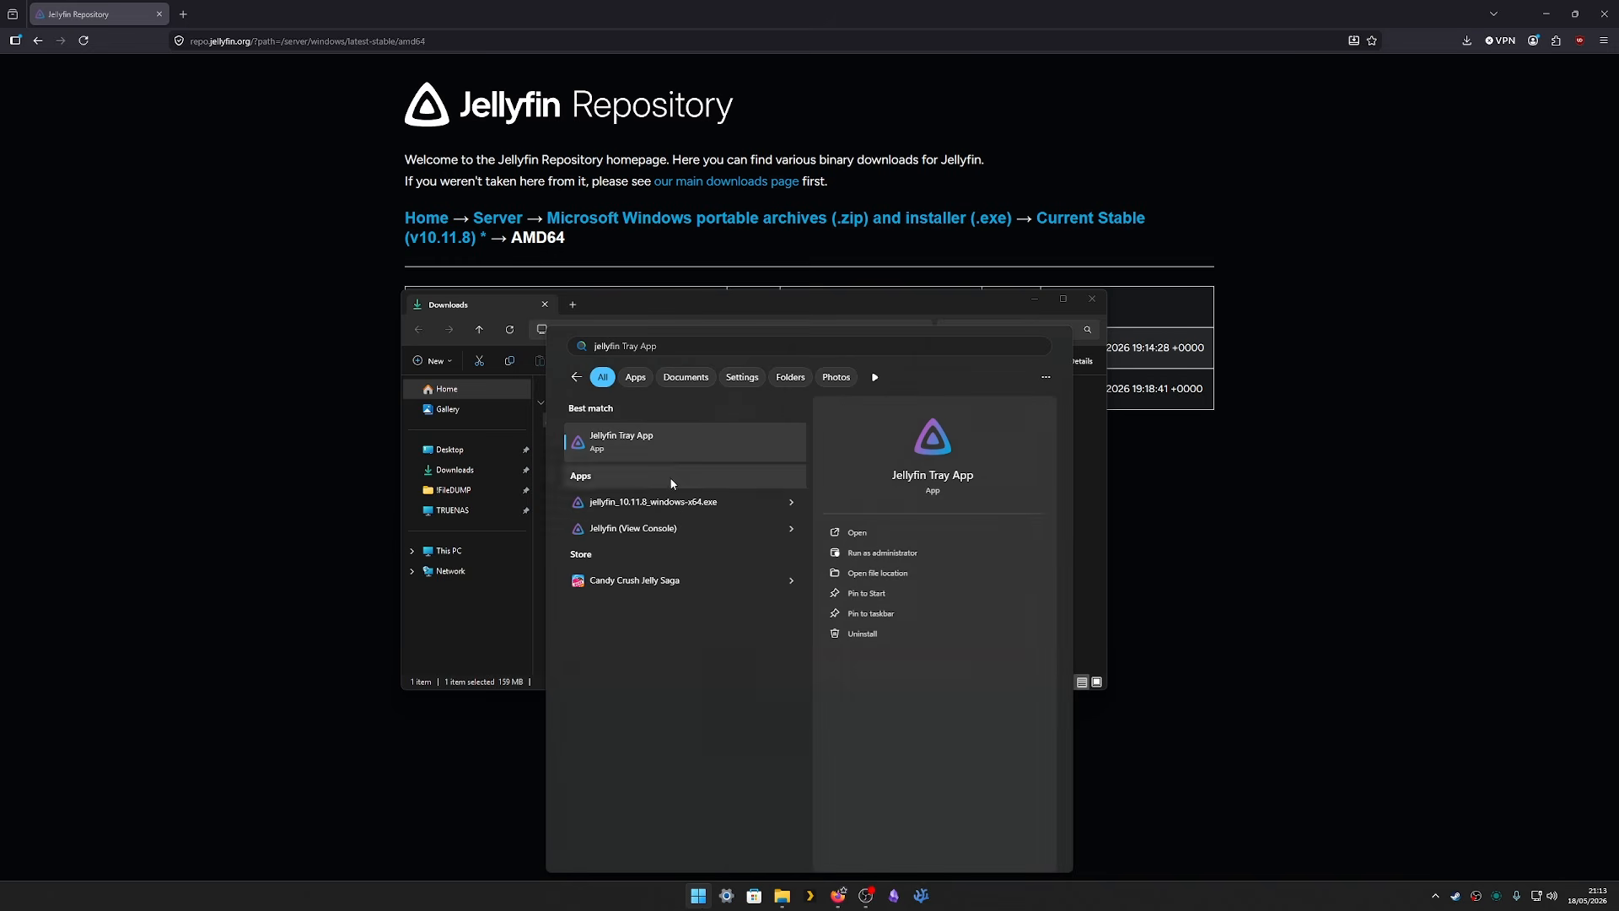
pyautogui.click(630, 434)
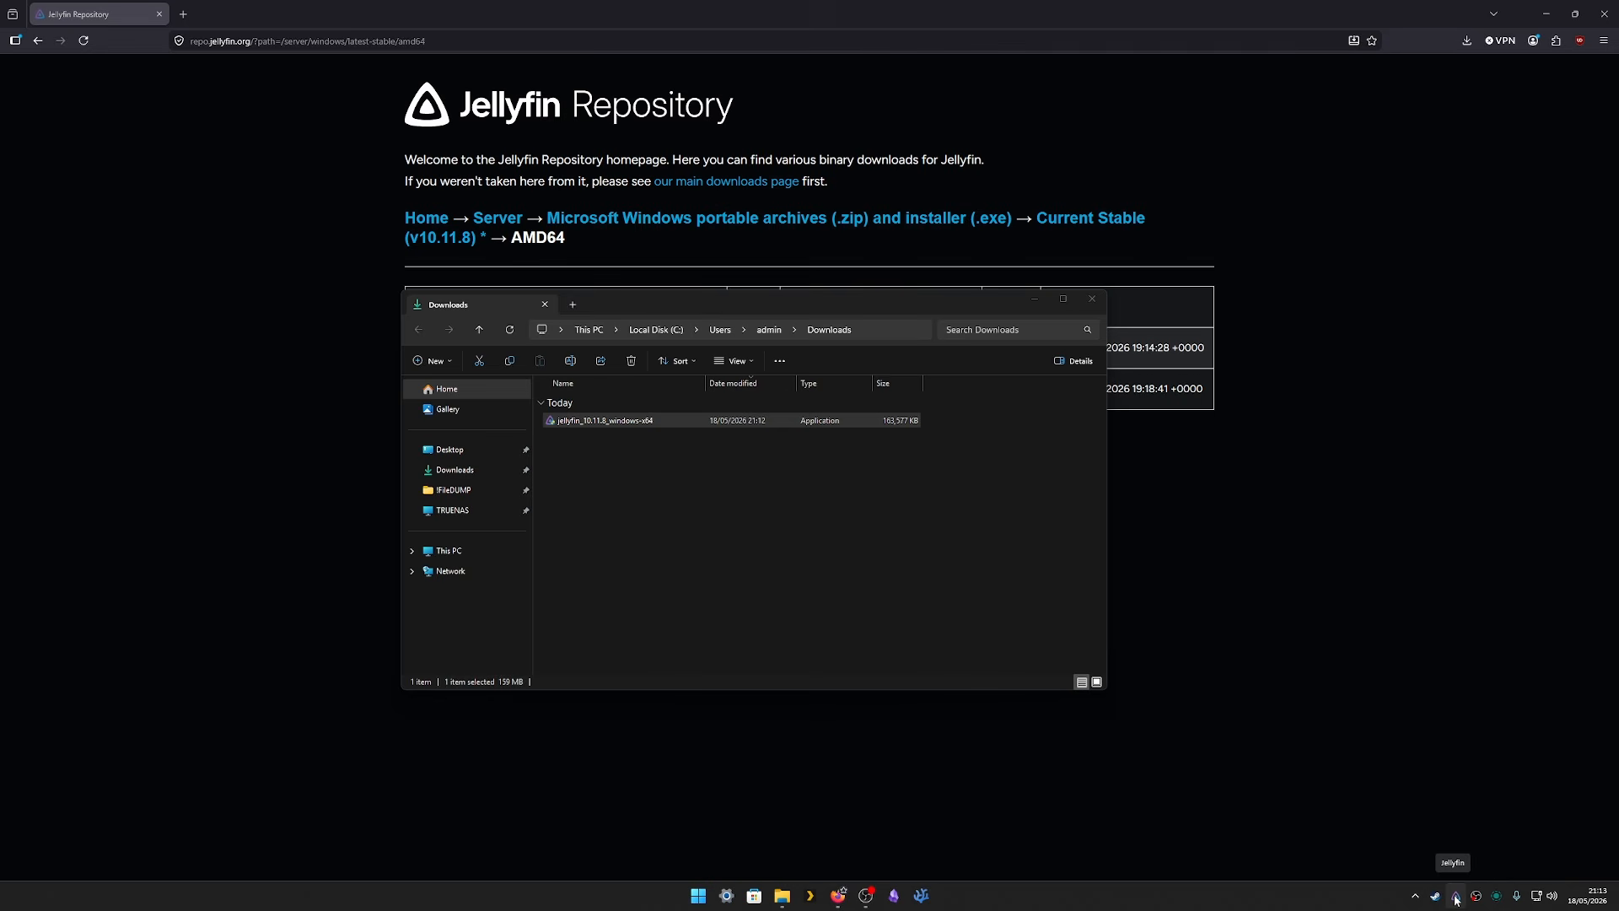
pyautogui.click(441, 37)
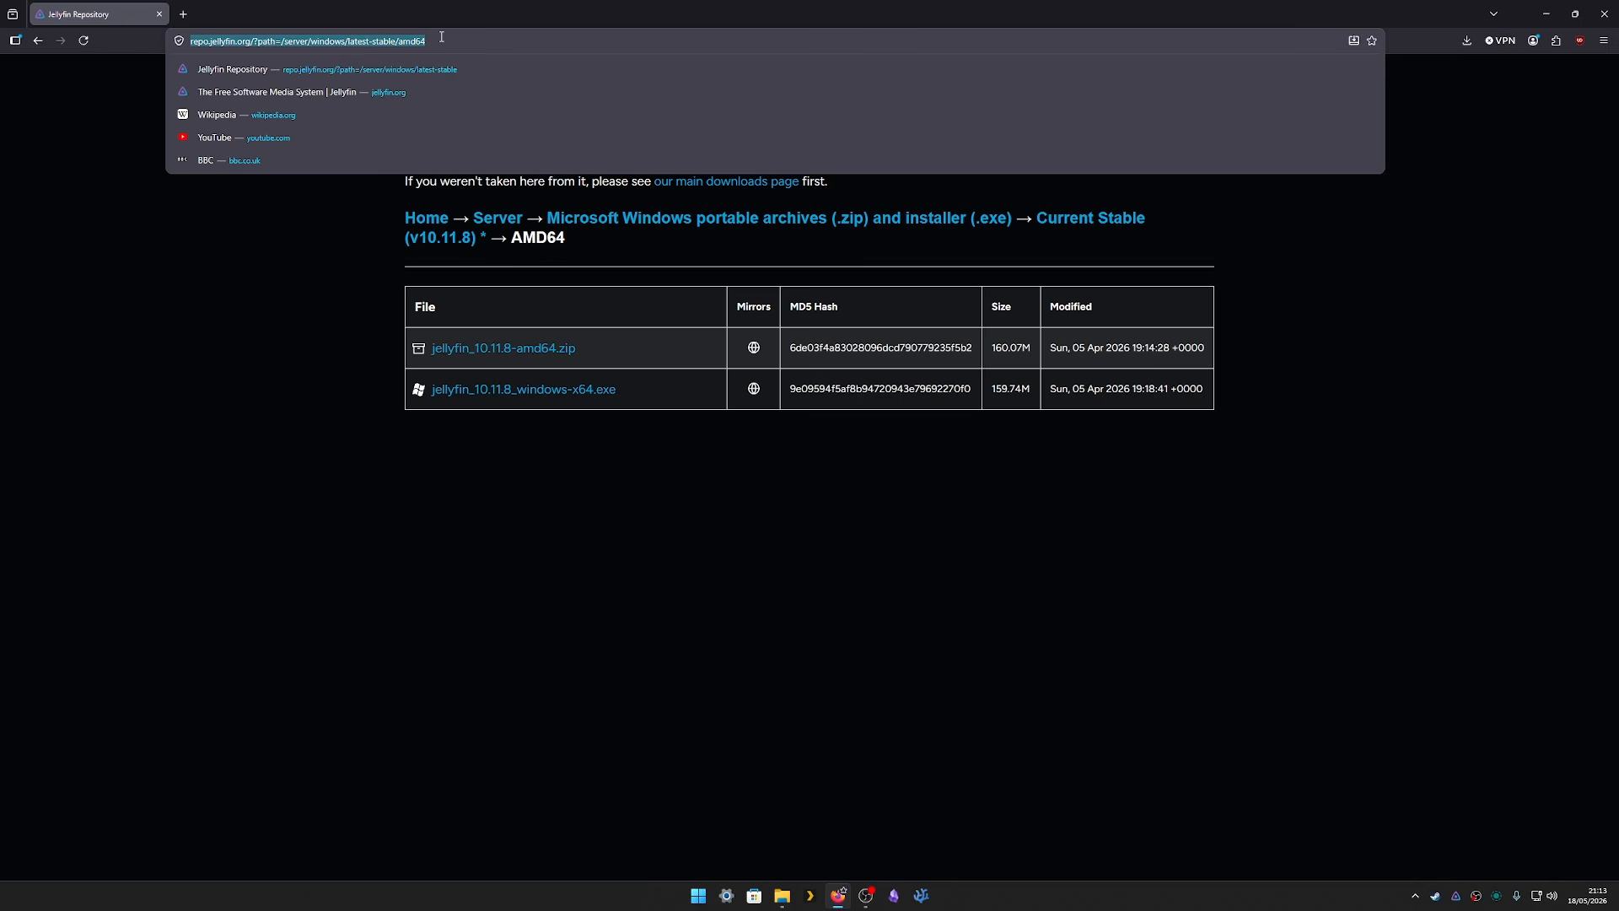
# - Load the Jellyfin wizard at localhost:8096 and open File Explorer on This PC
pyautogui.write('local')
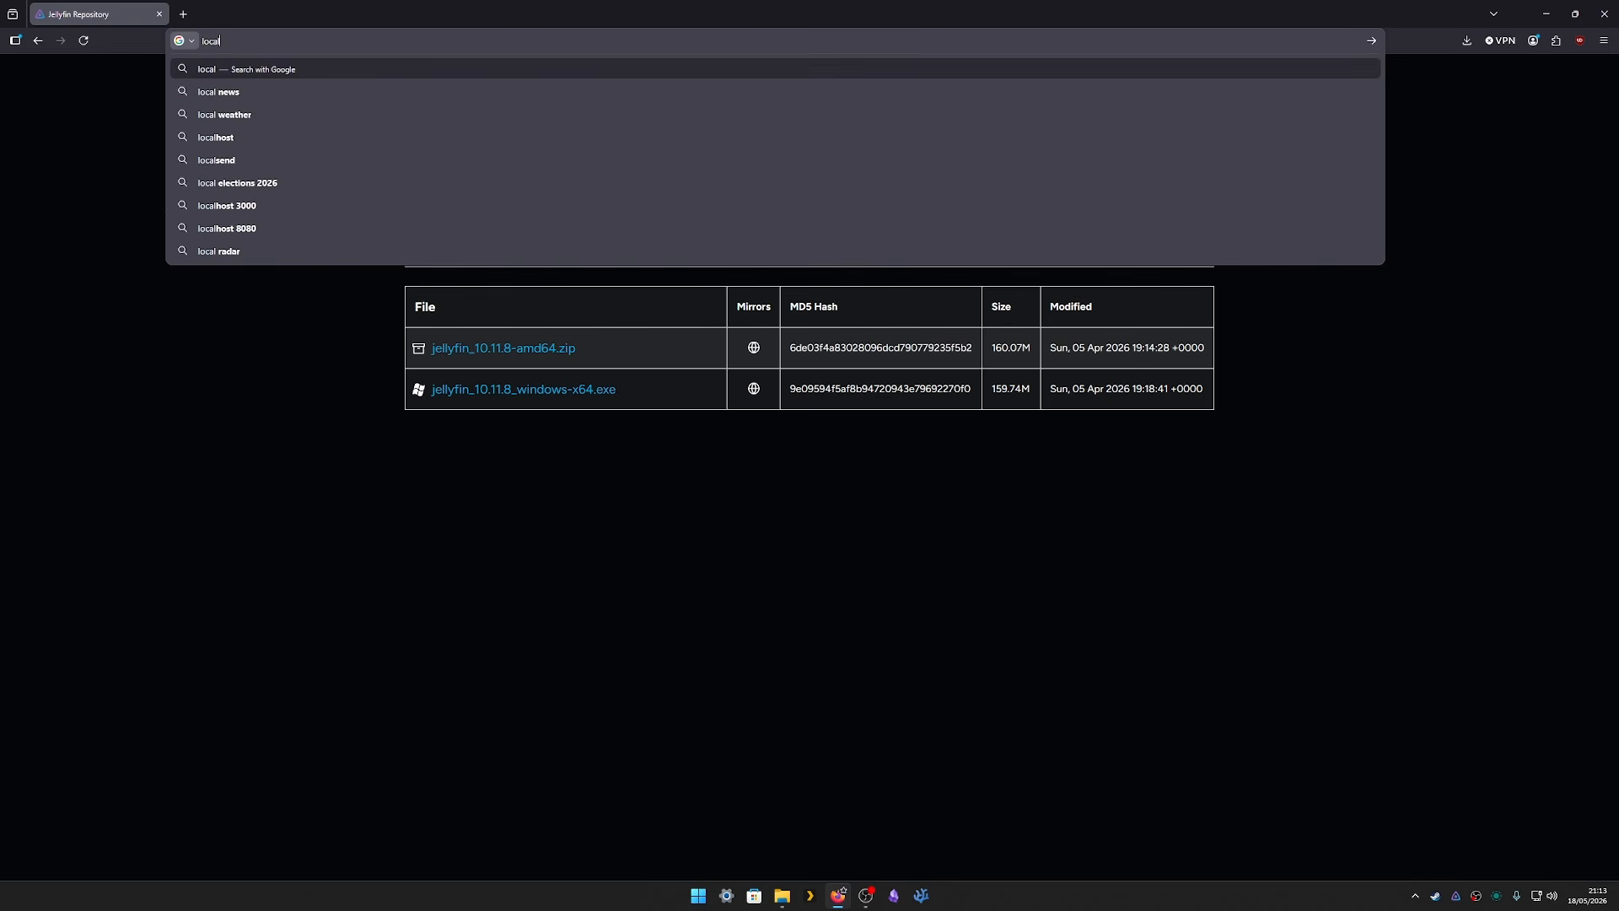
pyautogui.write('host:')
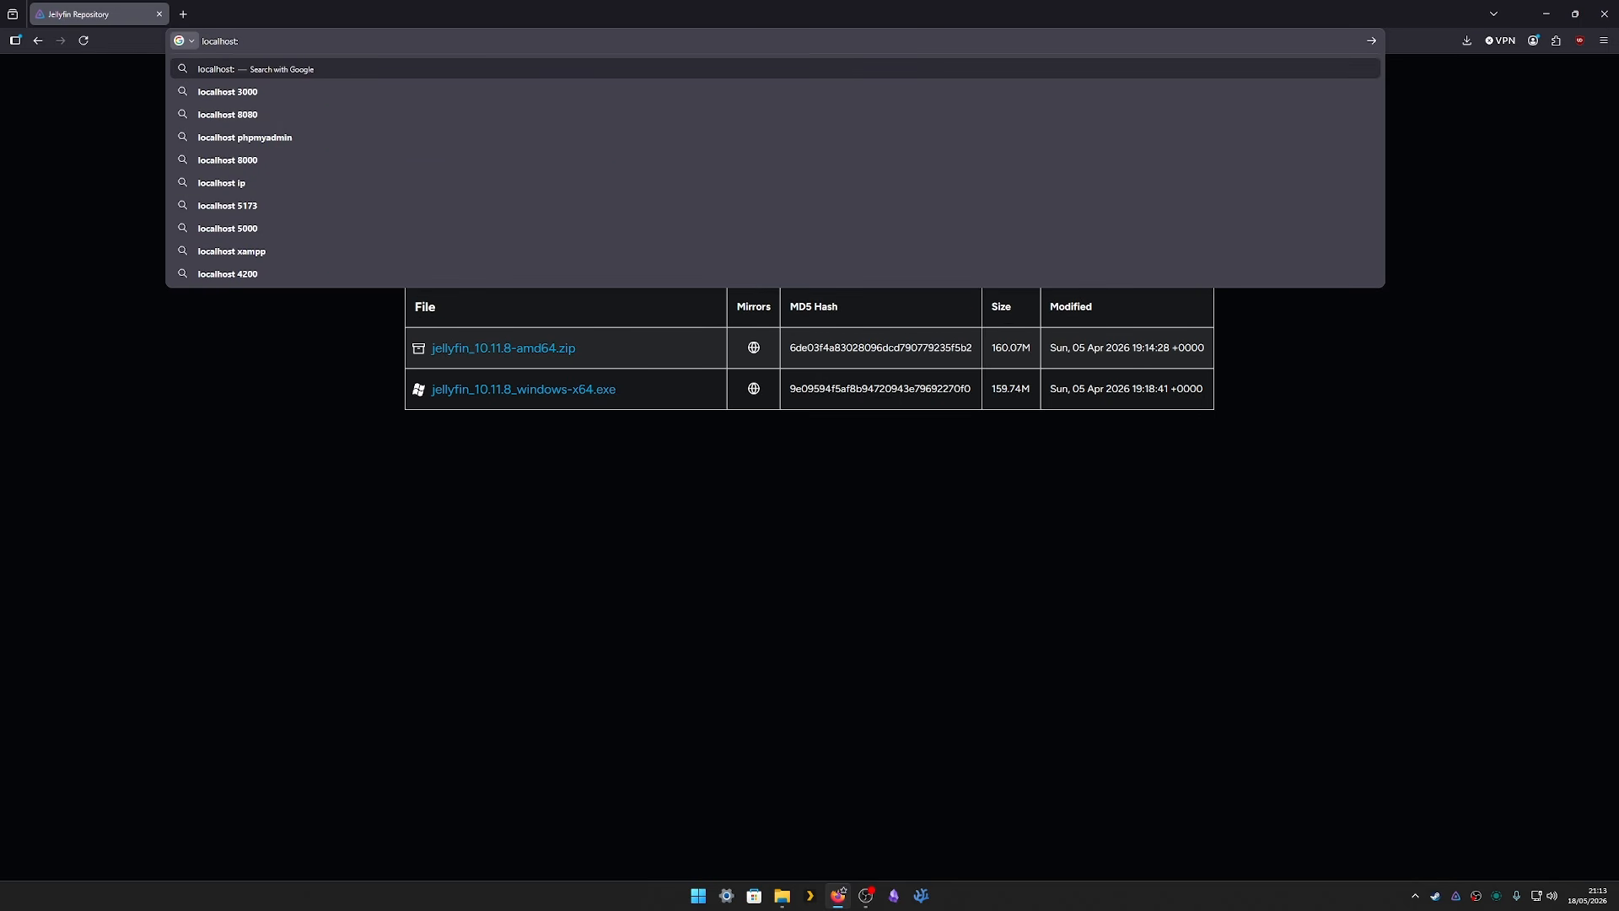
pyautogui.write('8096')
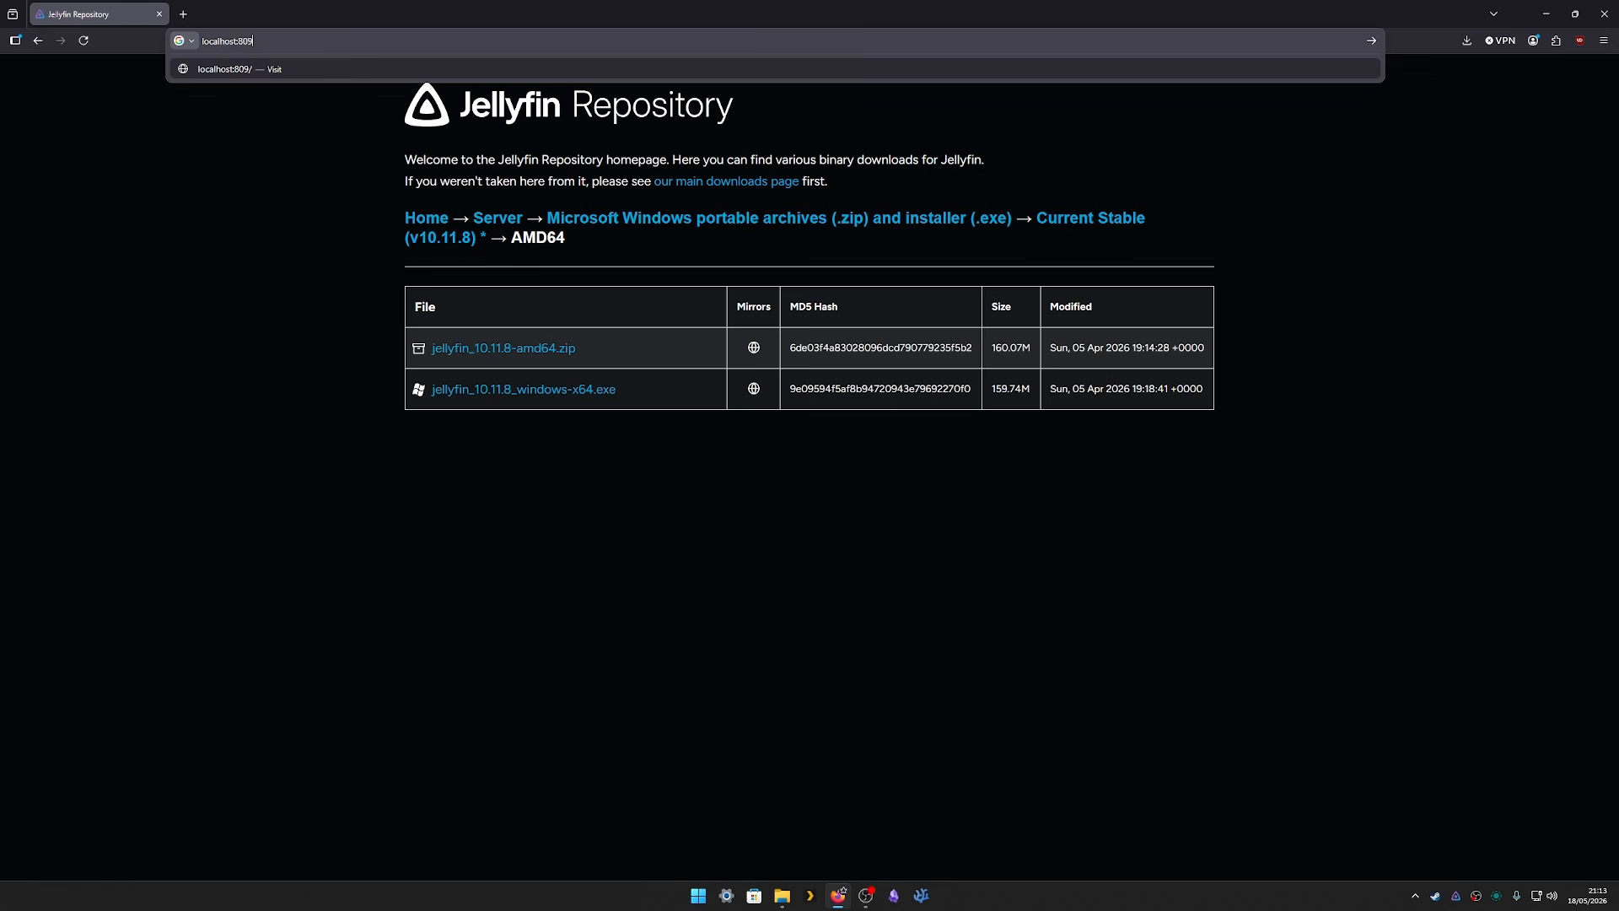
pyautogui.press('Return')
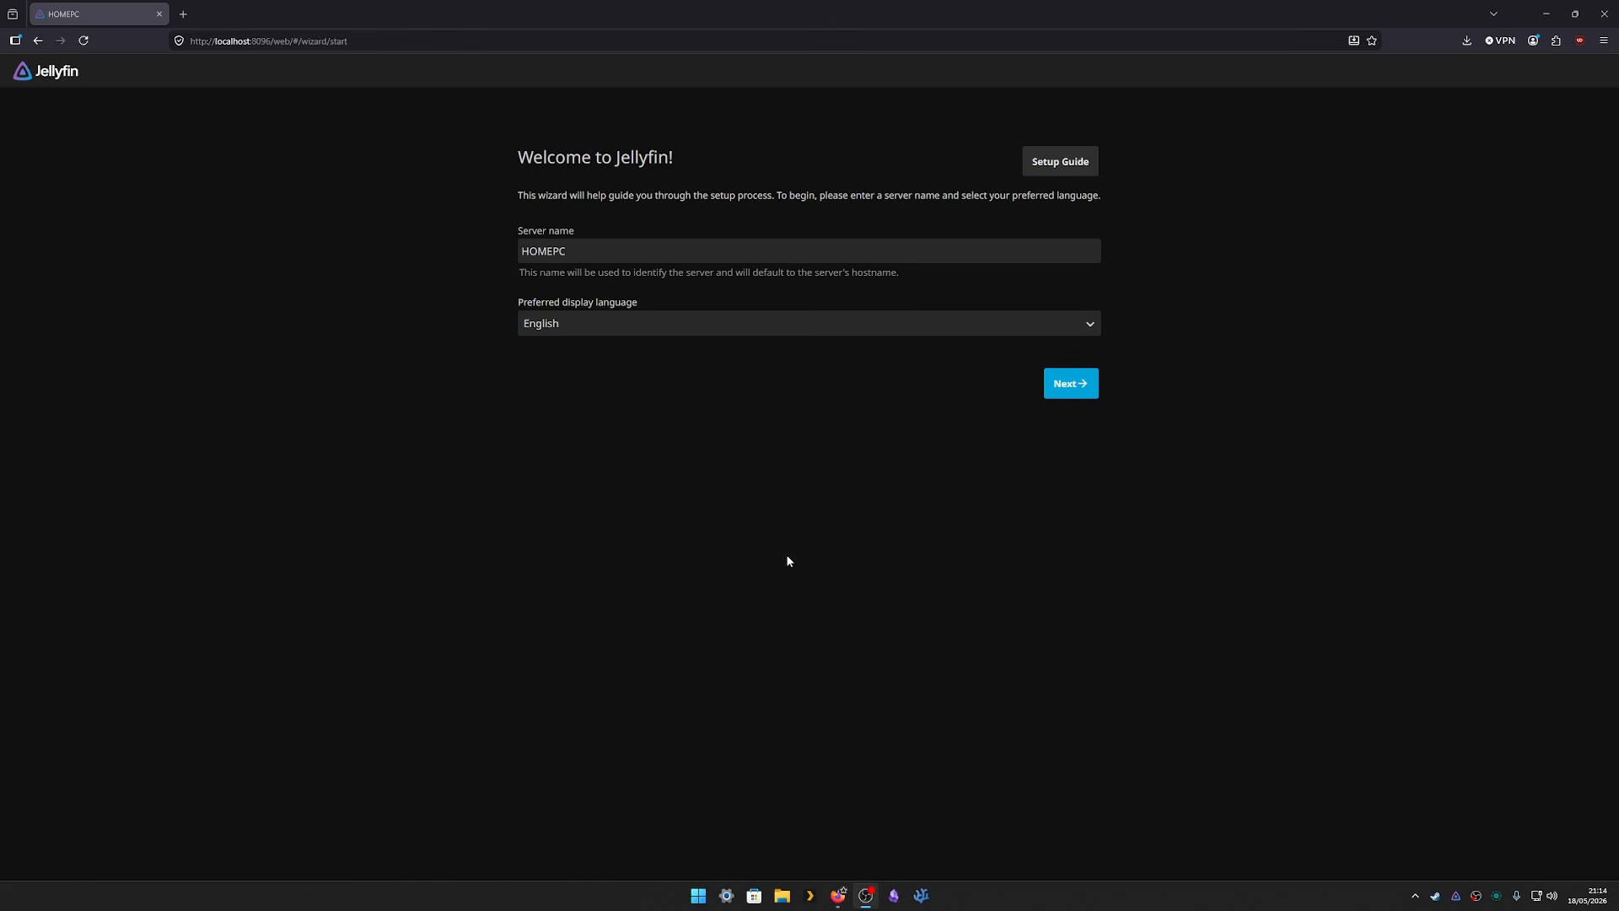
pyautogui.press('super+e')
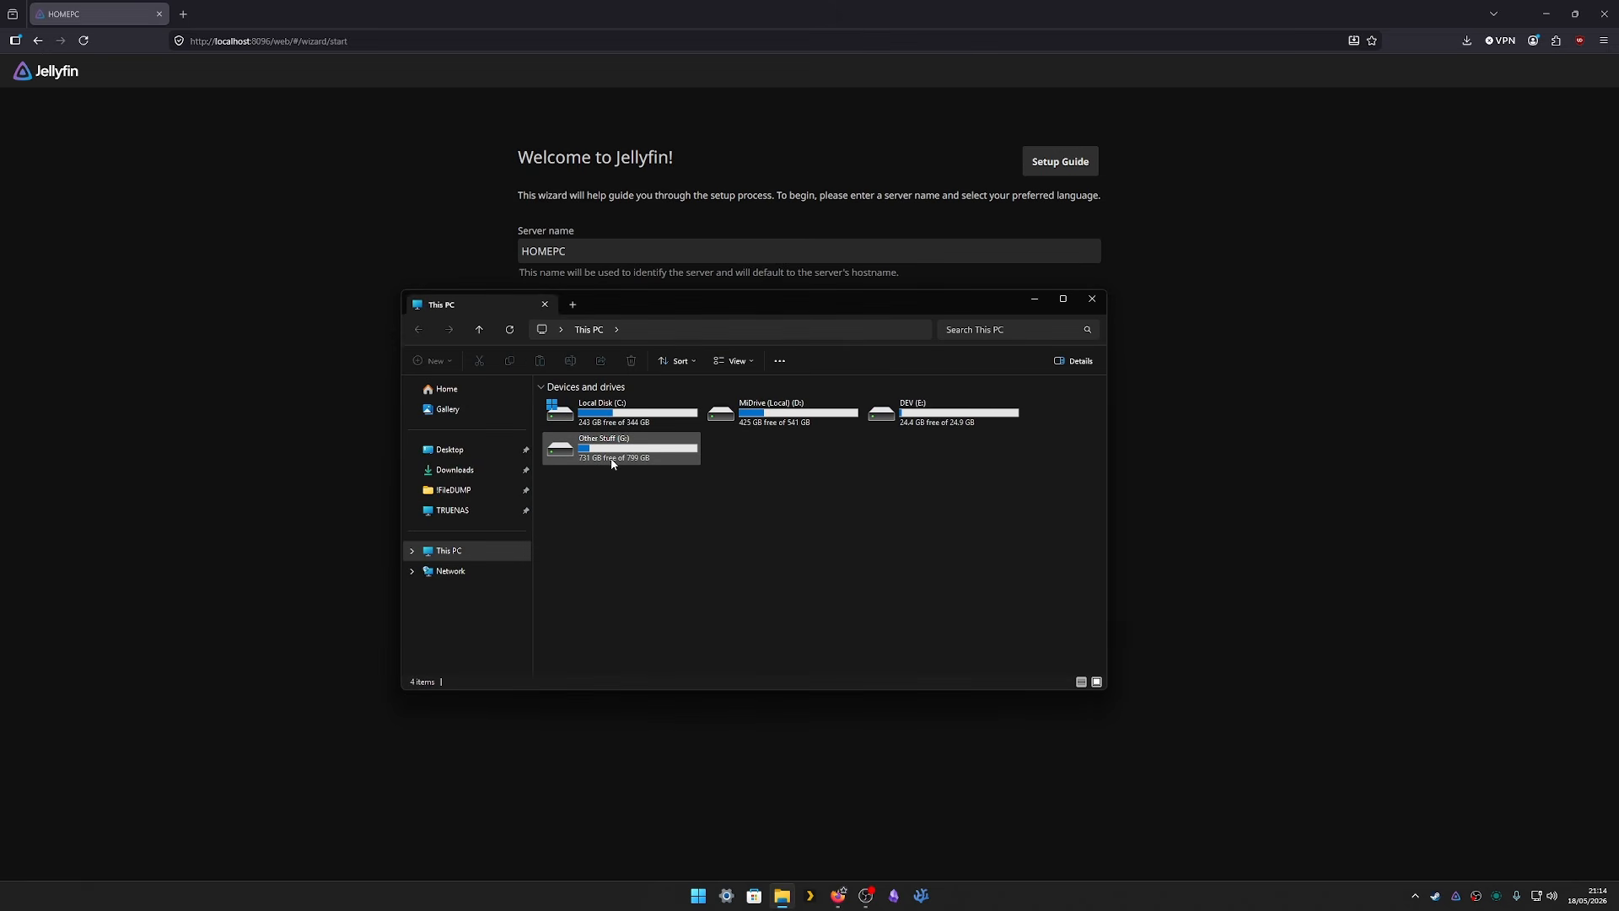
pyautogui.doubleClick(611, 462)
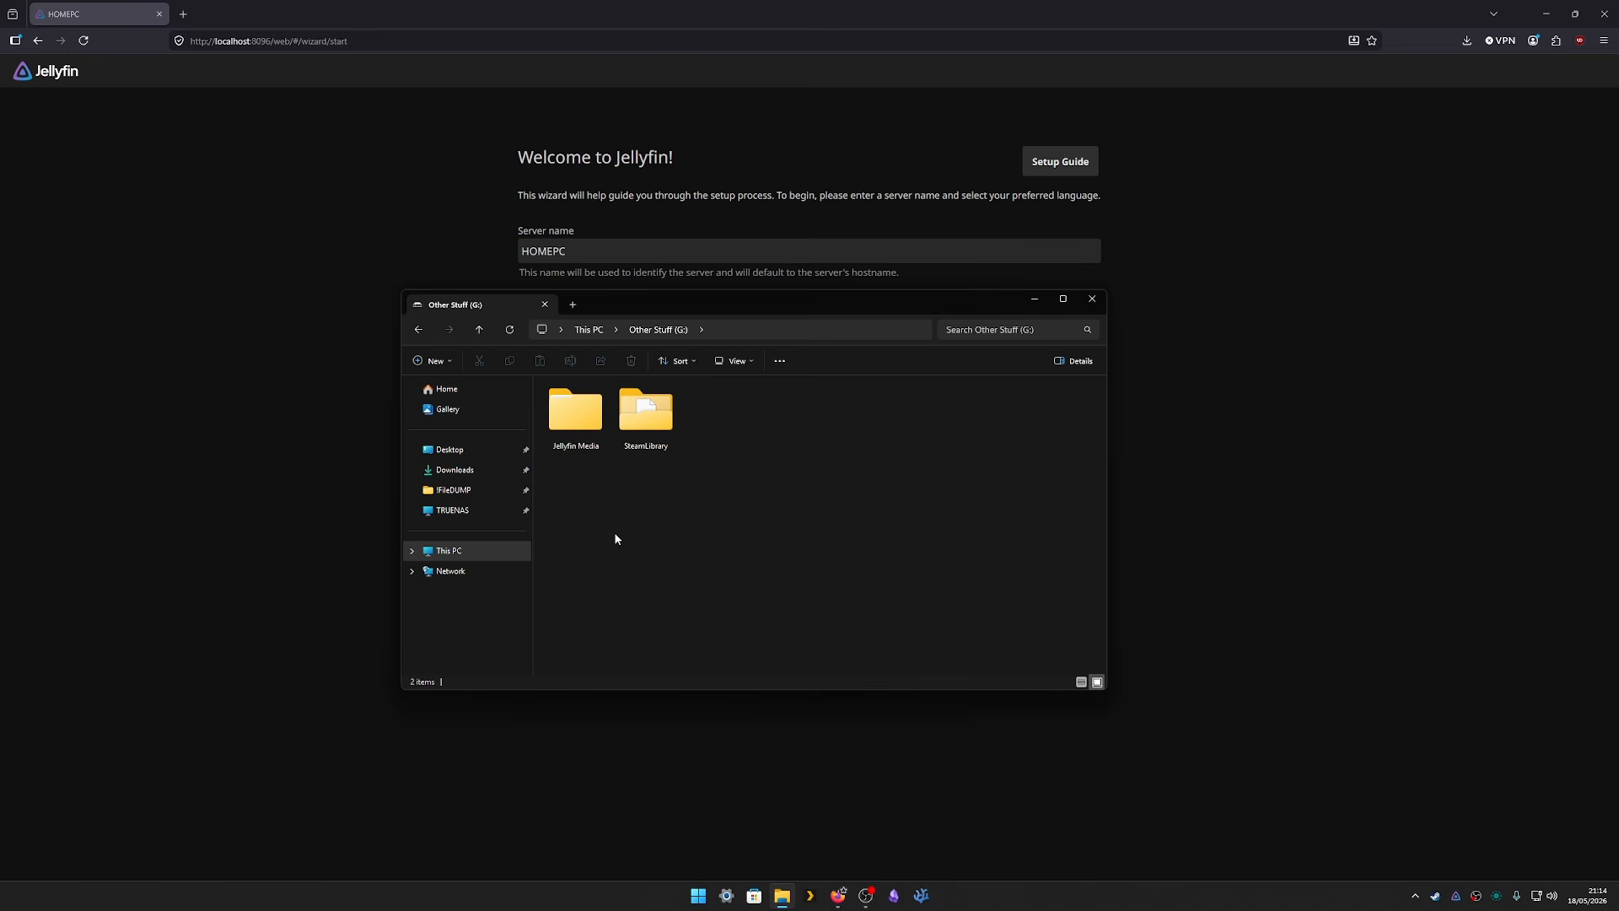
pyautogui.doubleClick(585, 422)
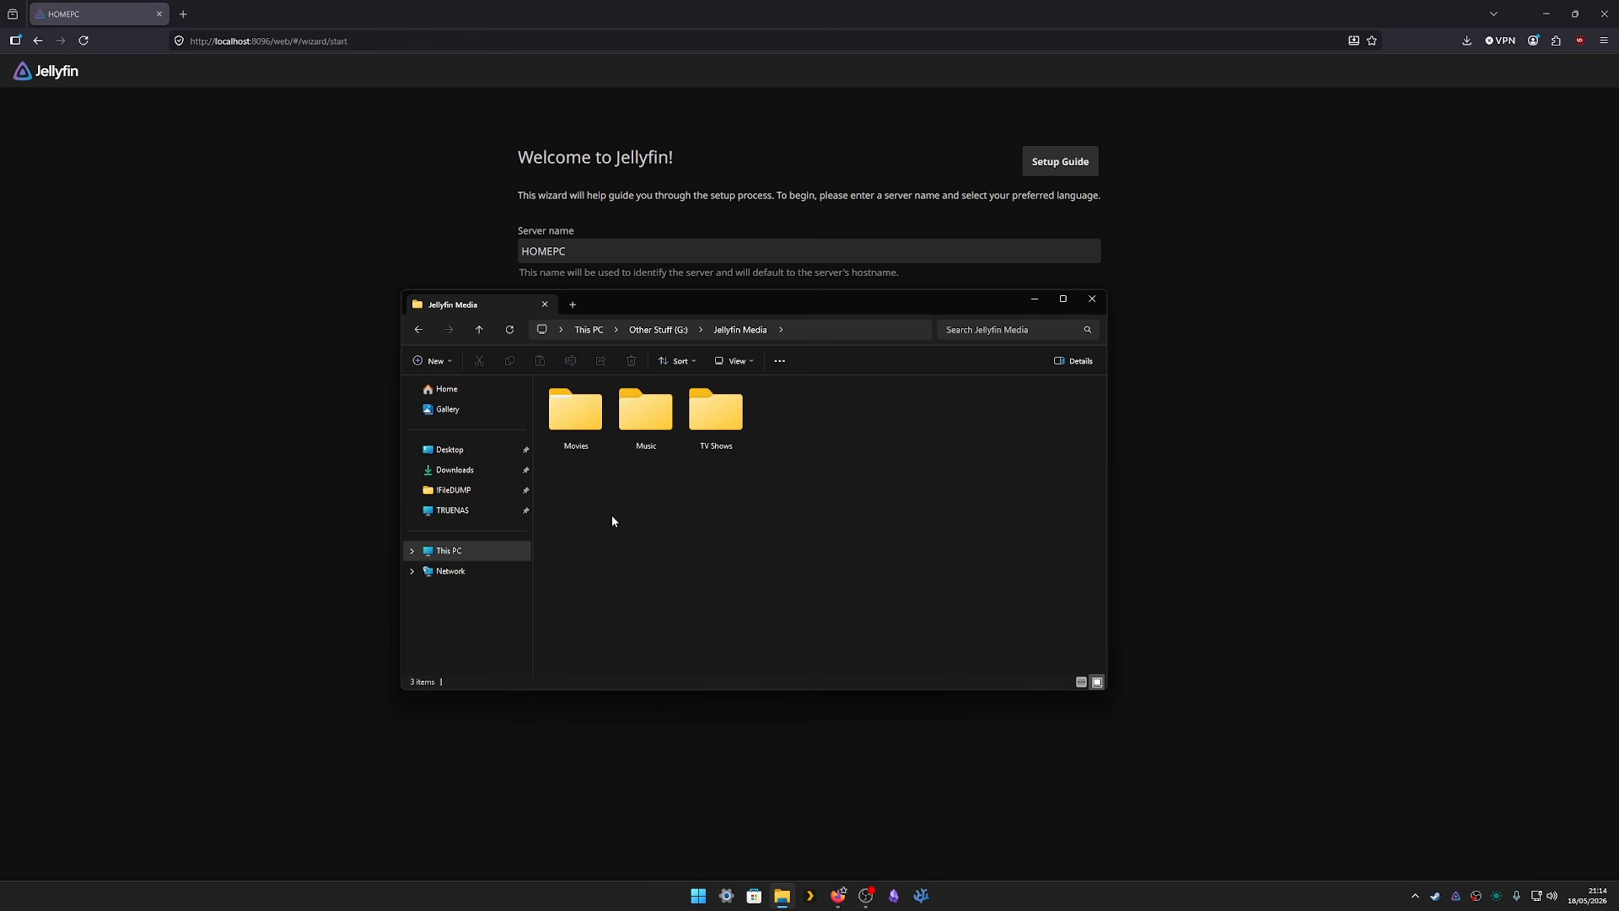
pyautogui.doubleClick(578, 430)
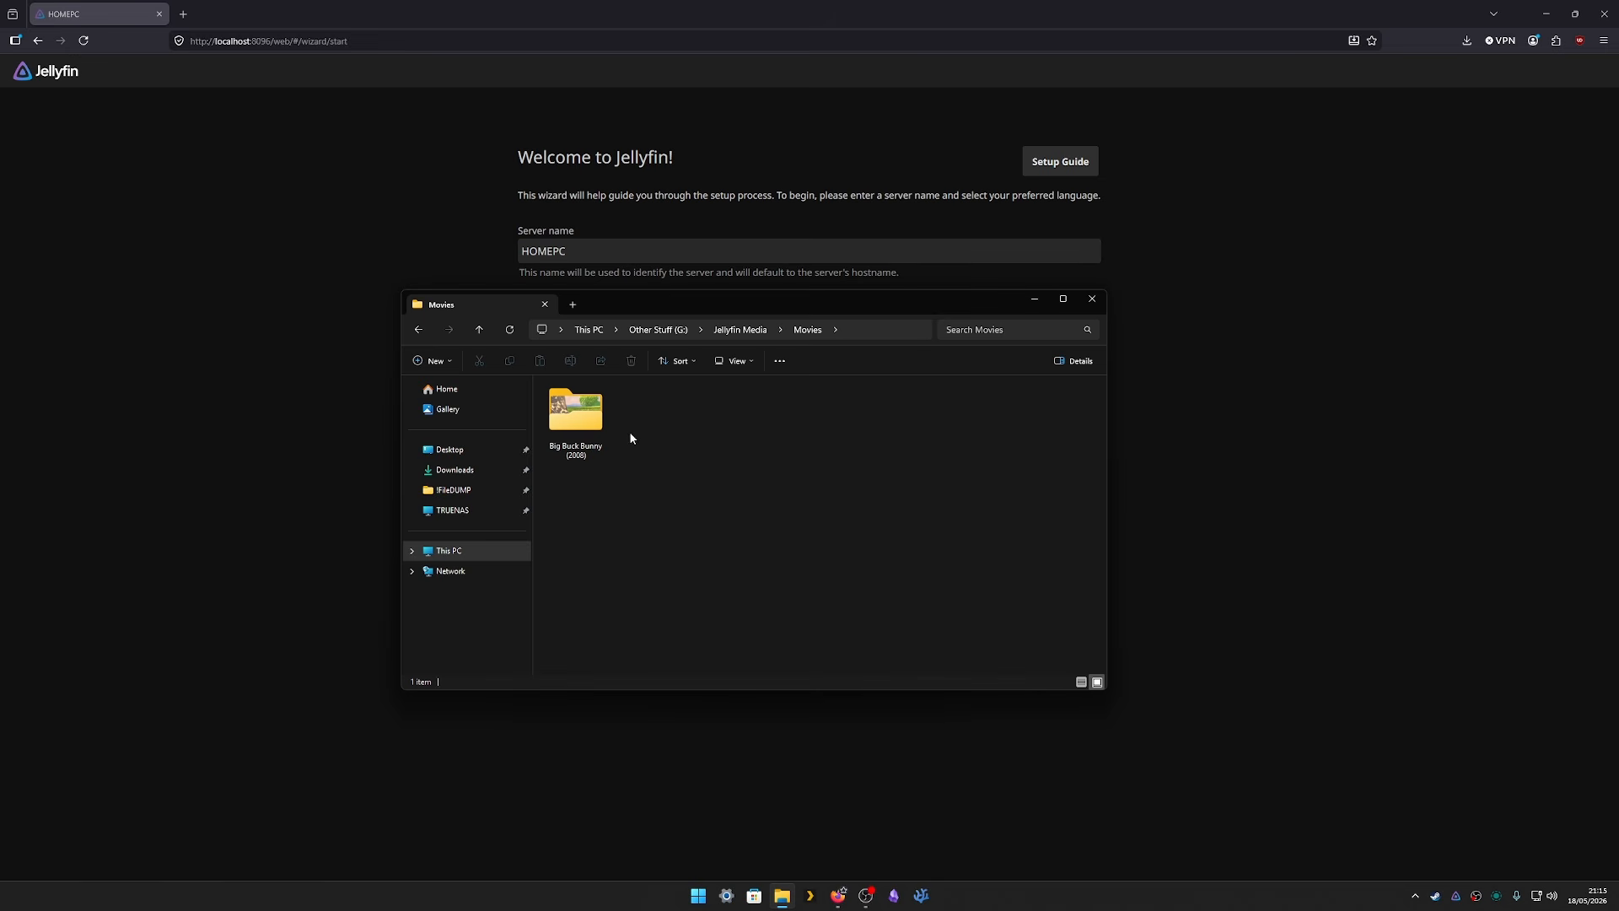
pyautogui.doubleClick(576, 413)
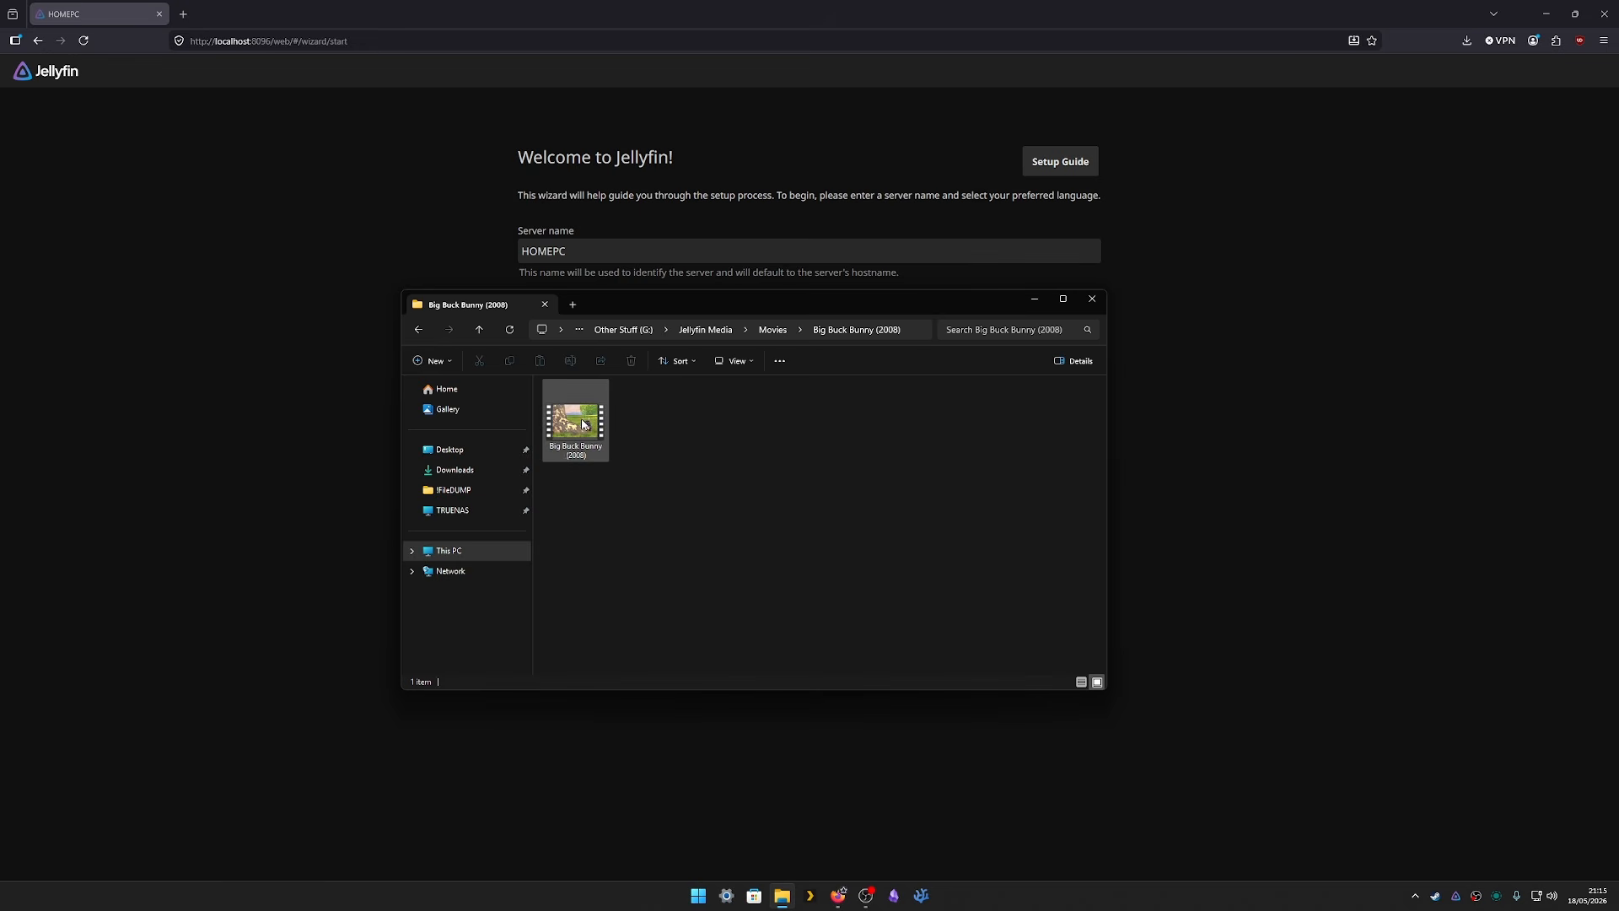
pyautogui.click(623, 329)
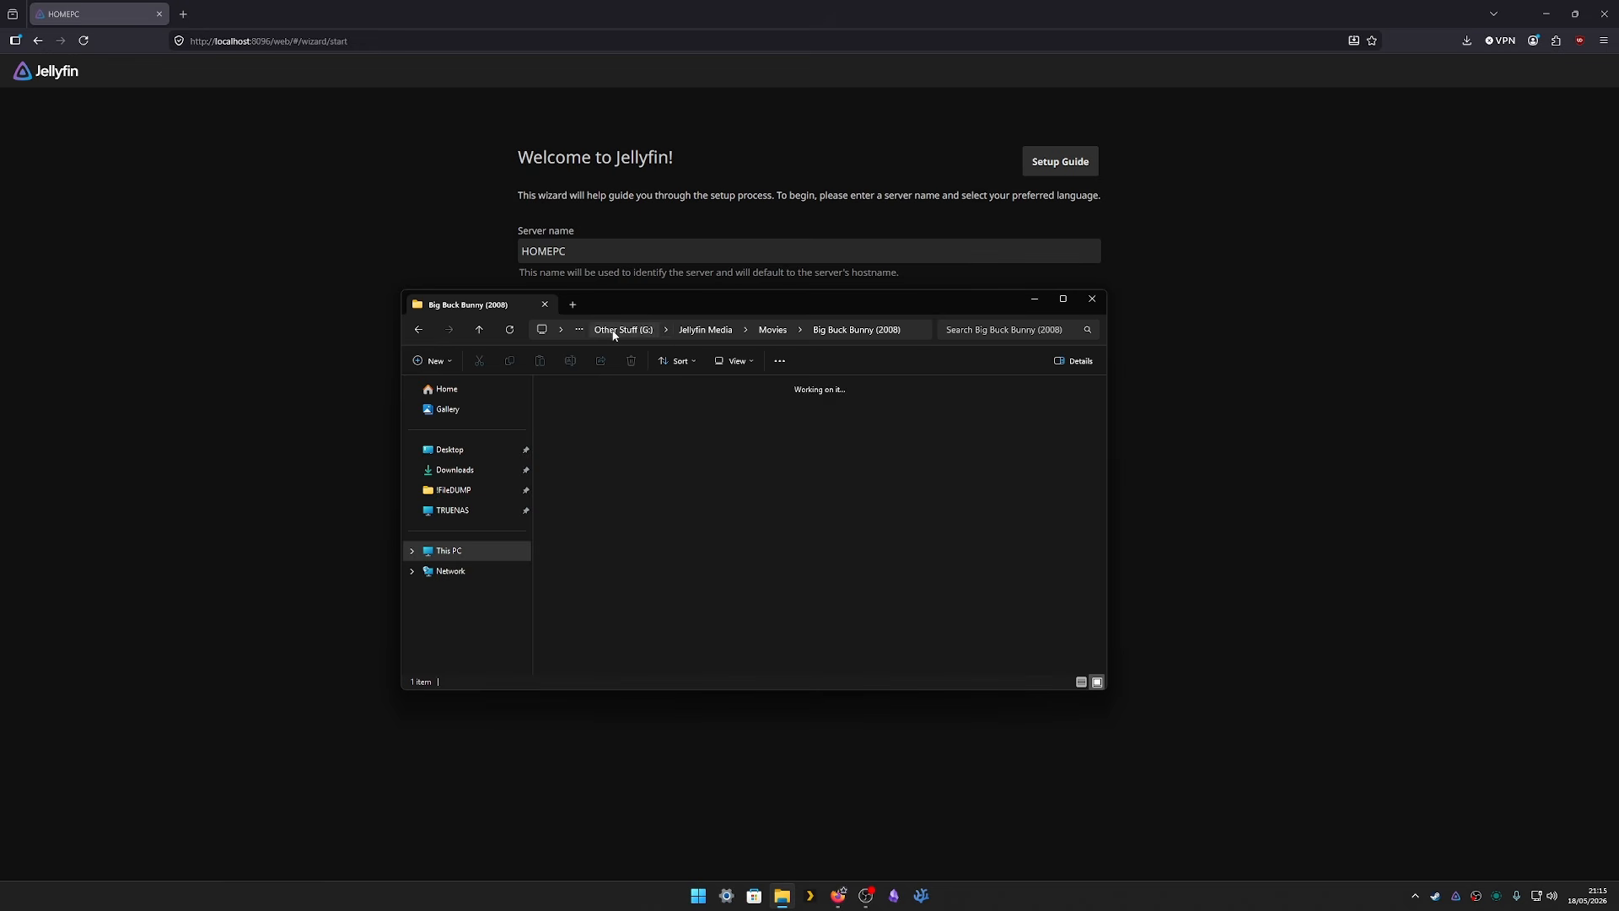
# - Rename the server from HOMEPC to Jellyflic and continue to the admin account step
pyautogui.click(305, 202)
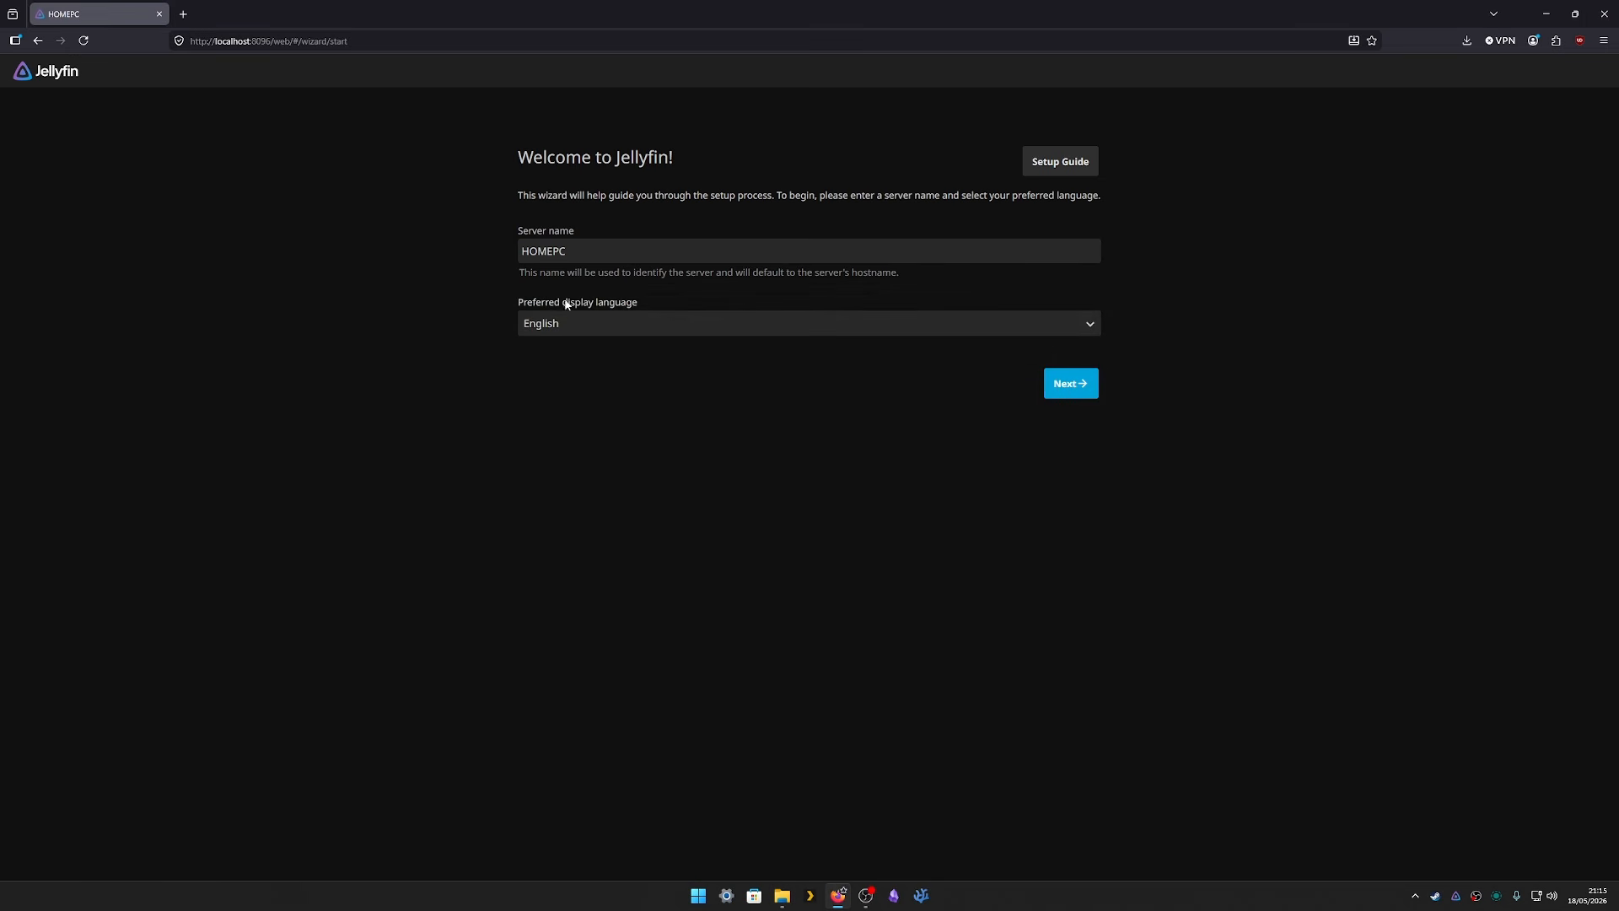
pyautogui.moveTo(598, 250); pyautogui.dragTo(419, 251)
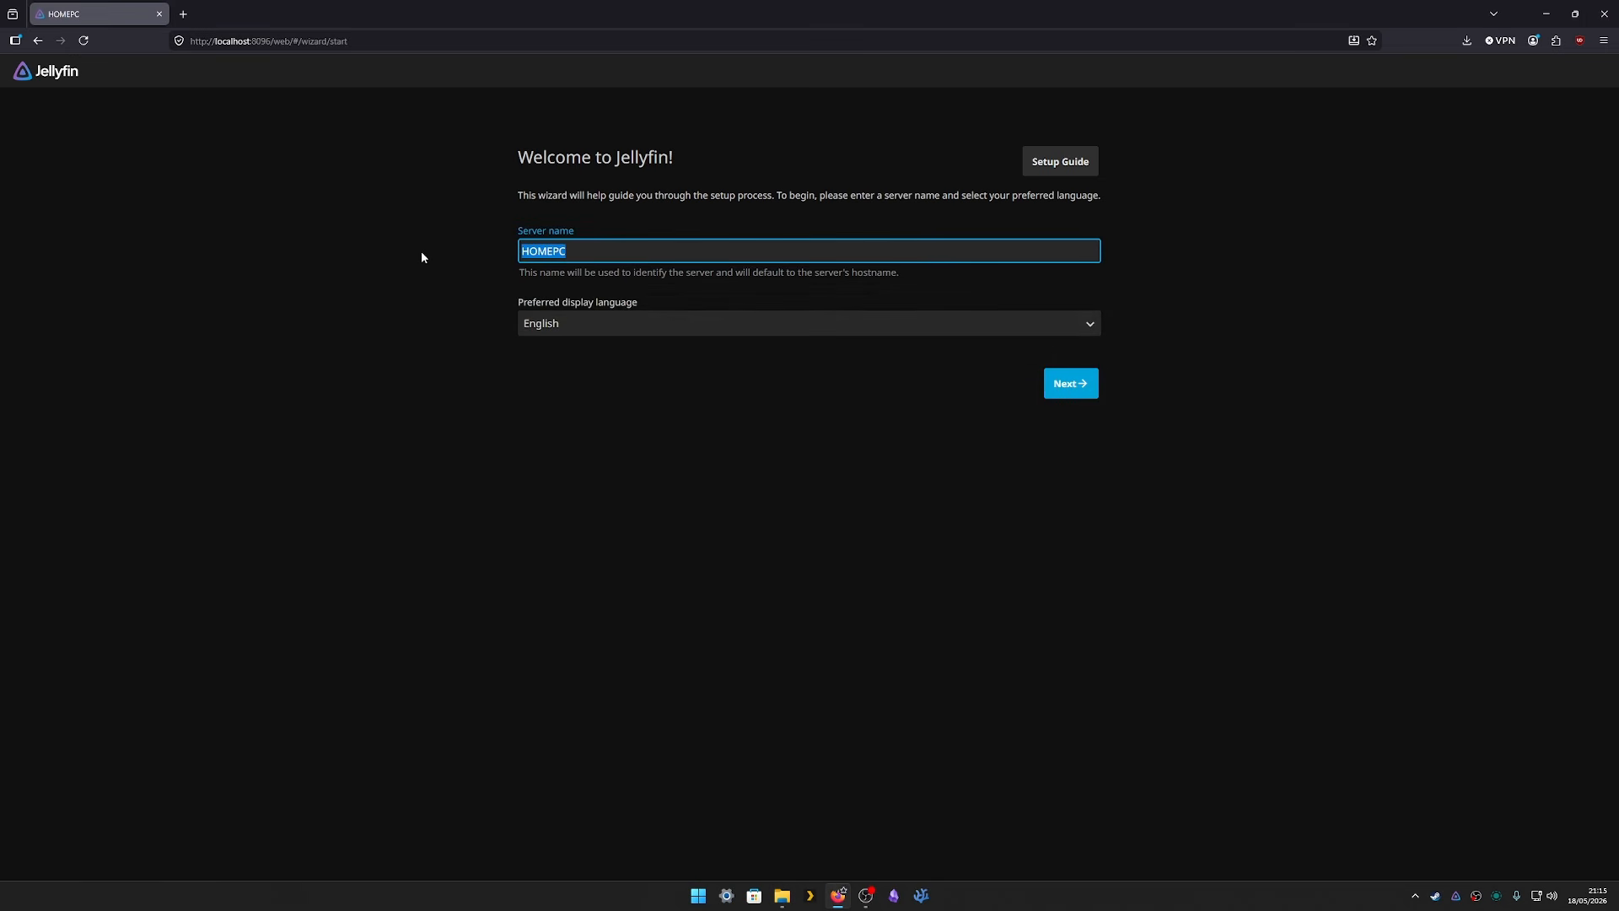
pyautogui.write('JellyfinFLIX')
pyautogui.press('BackSpace')
pyautogui.press('BackSpace')
pyautogui.press('BackSpace')
pyautogui.press('BackSpace')
pyautogui.press('BackSpace')
pyautogui.press('BackSpace')
pyautogui.write('lic')
pyautogui.click(1077, 392)
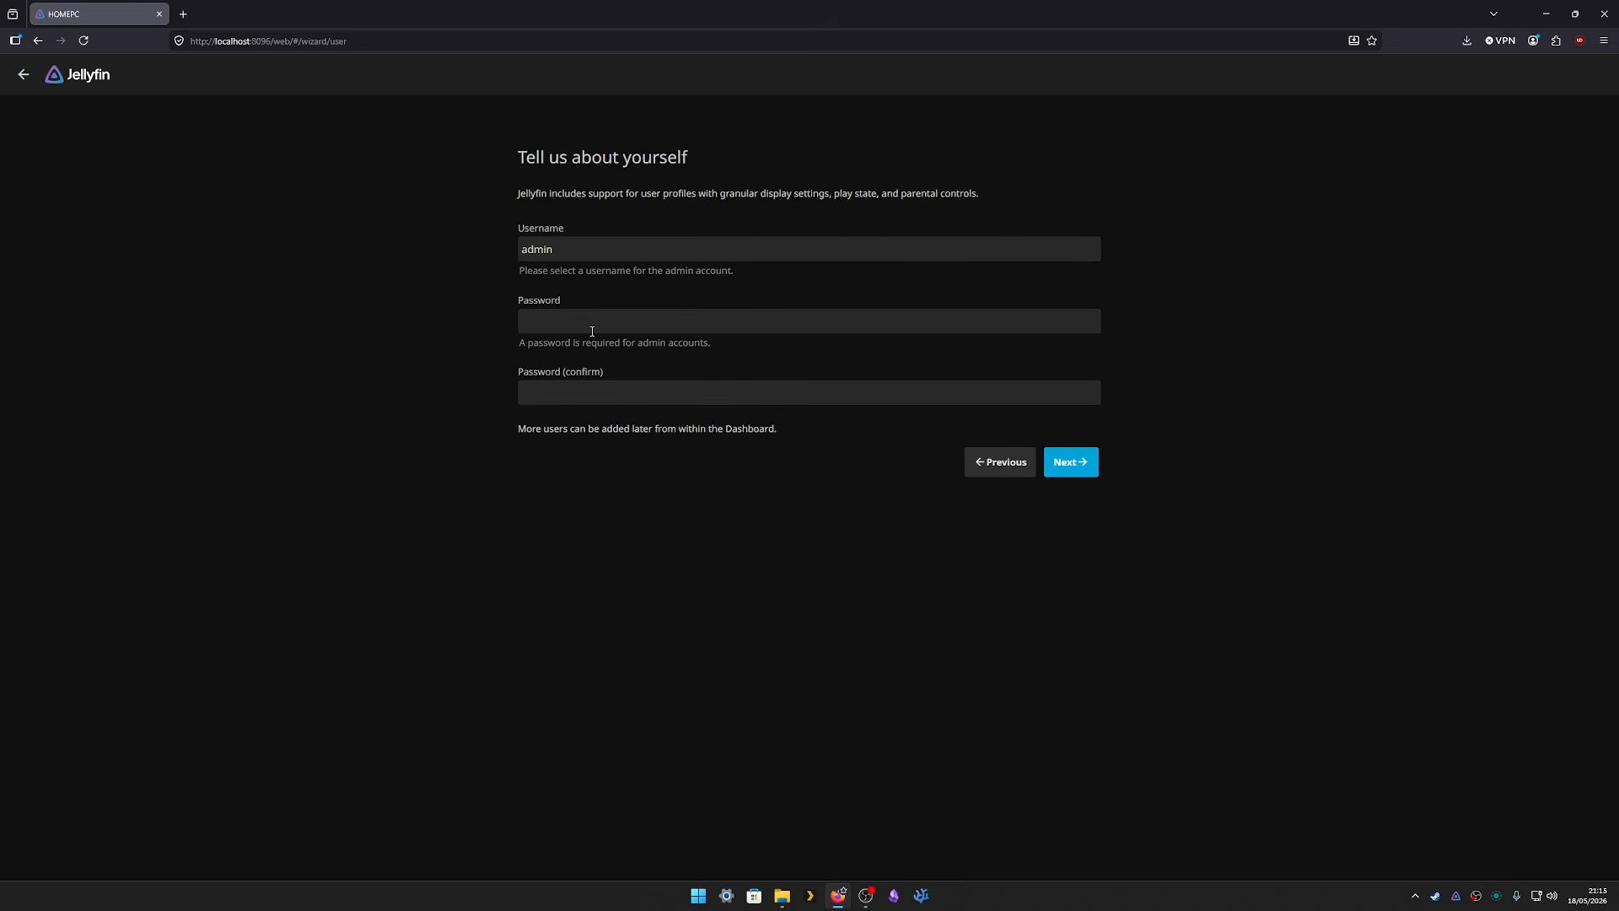
# - Enter and confirm the admin account password, then continue to library setup
pyautogui.click(593, 323)
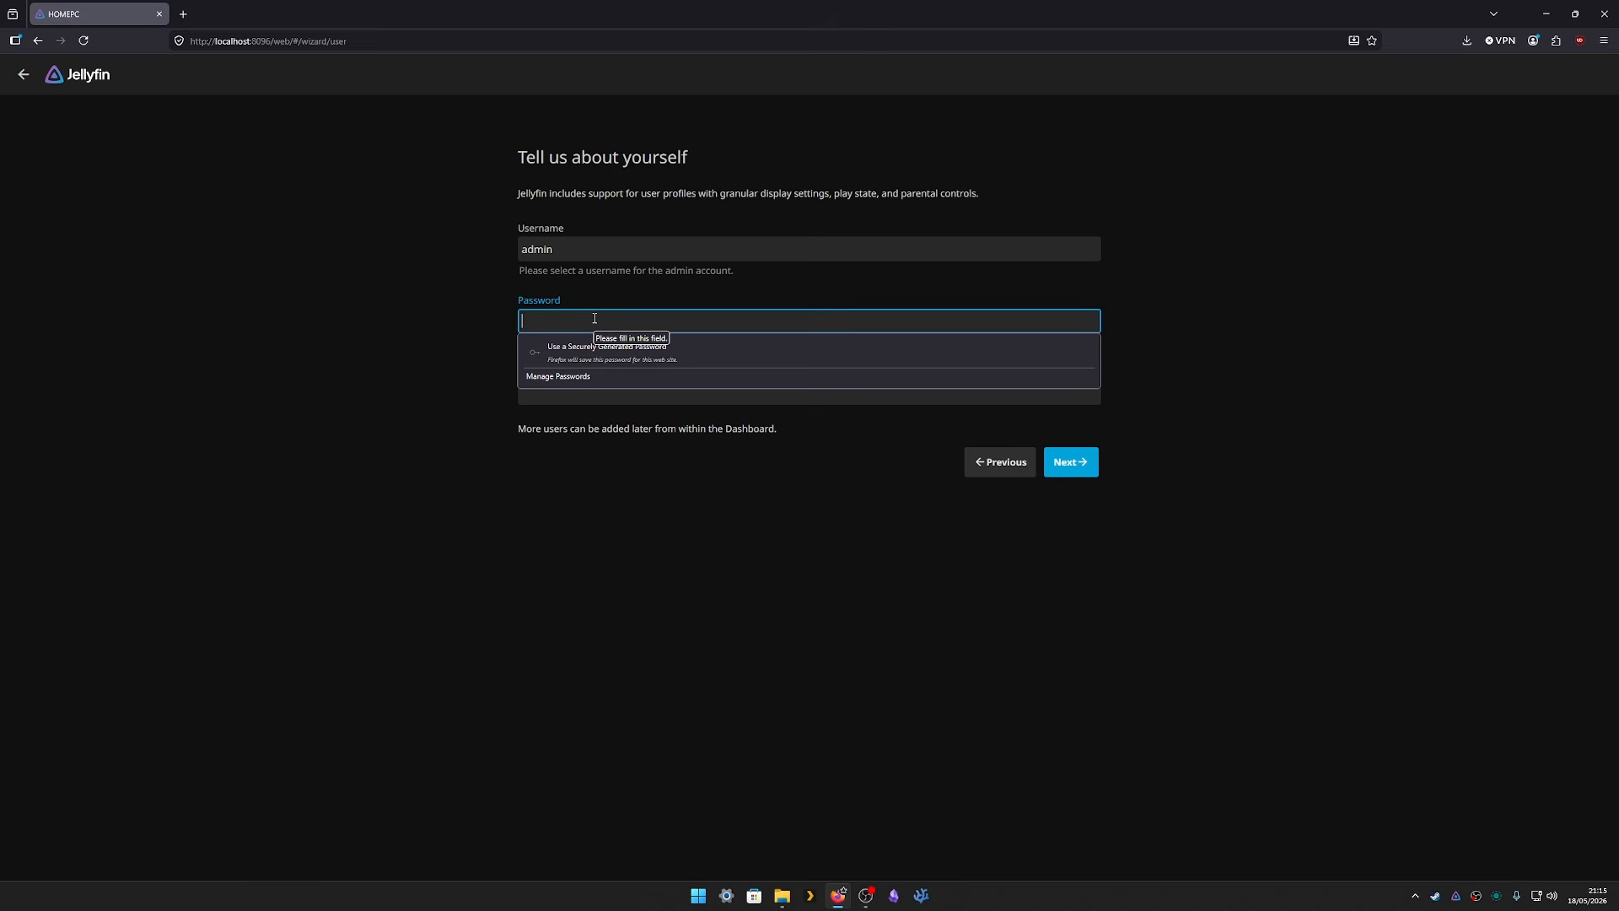
pyautogui.write('●●●●●●●●●●●')
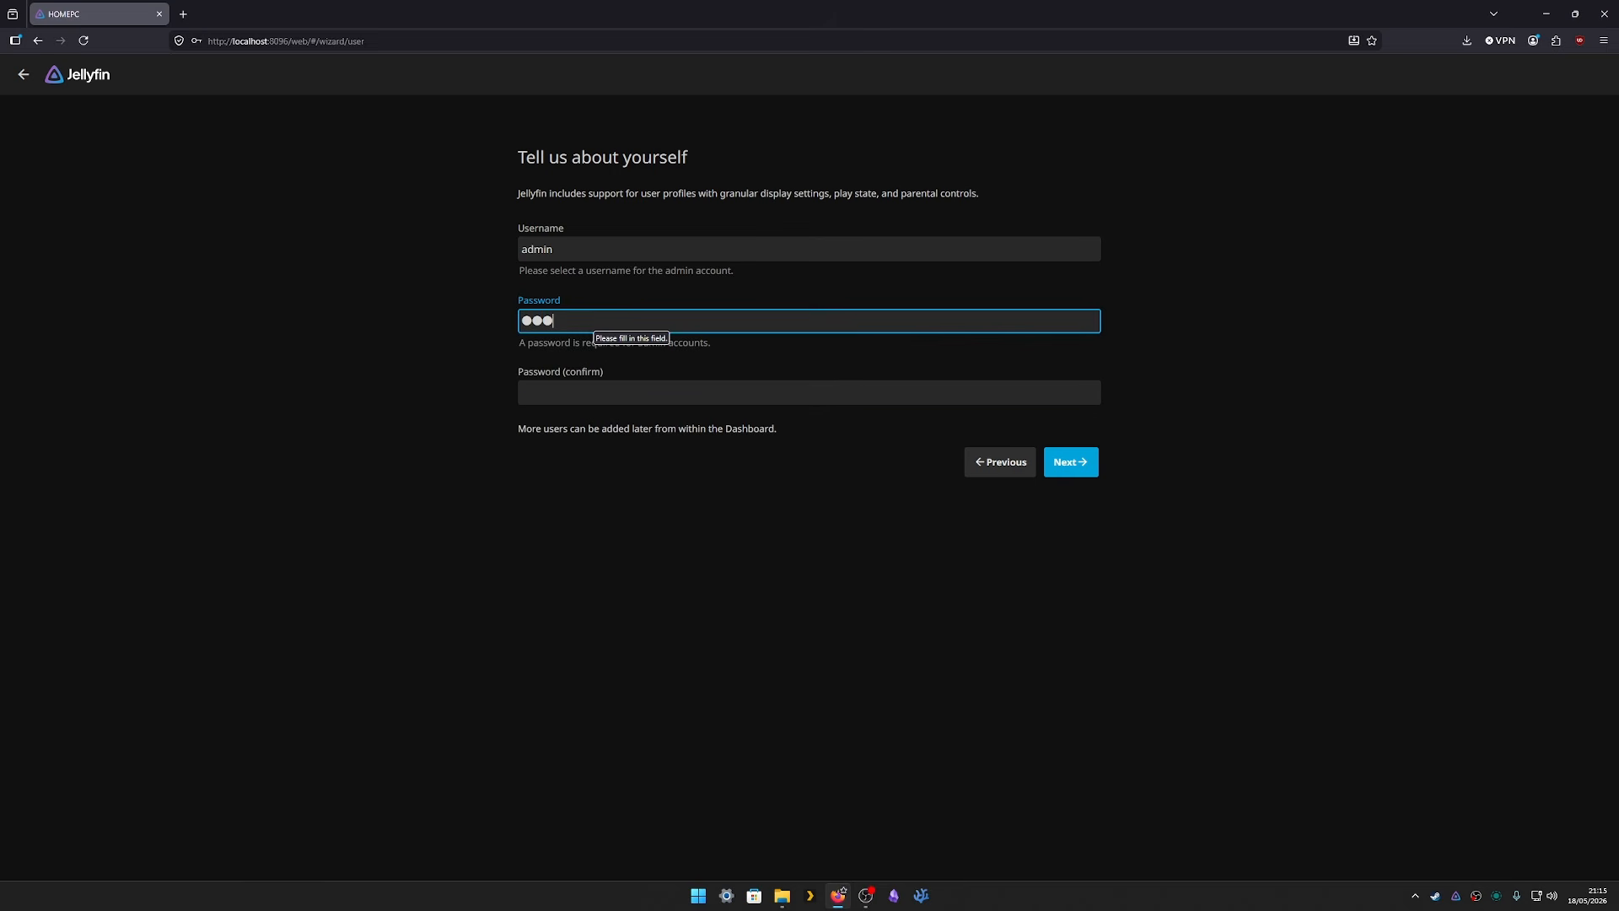
pyautogui.write('●●●●●●')
pyautogui.press('Tab')
pyautogui.write('●●●●●●●●●●')
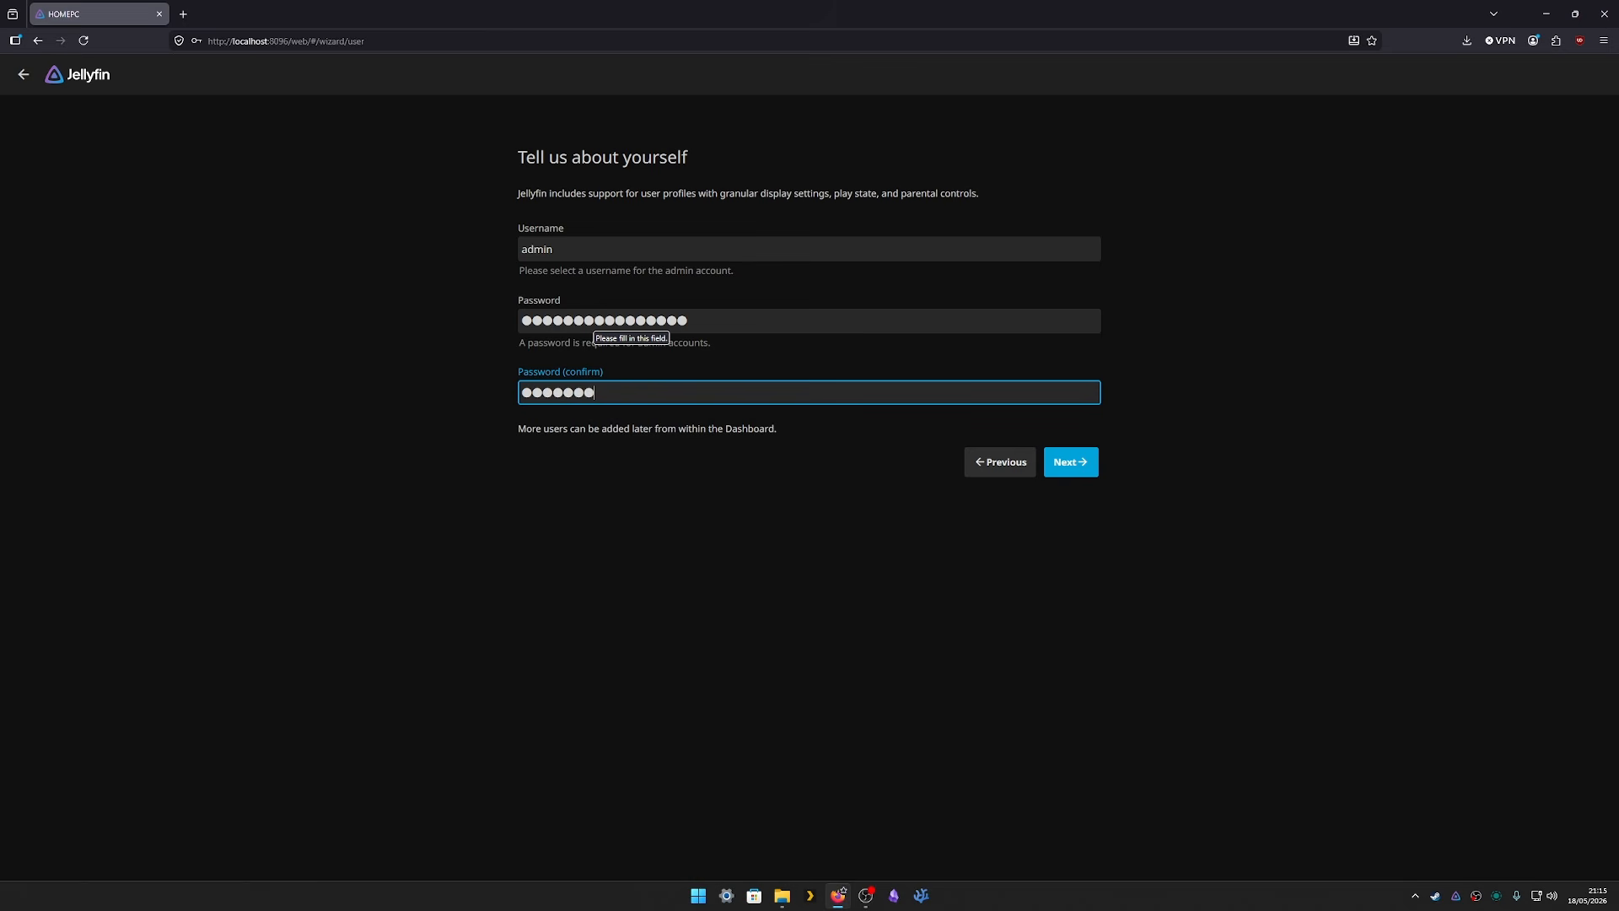
pyautogui.write('●●●●●●')
pyautogui.click(943, 574)
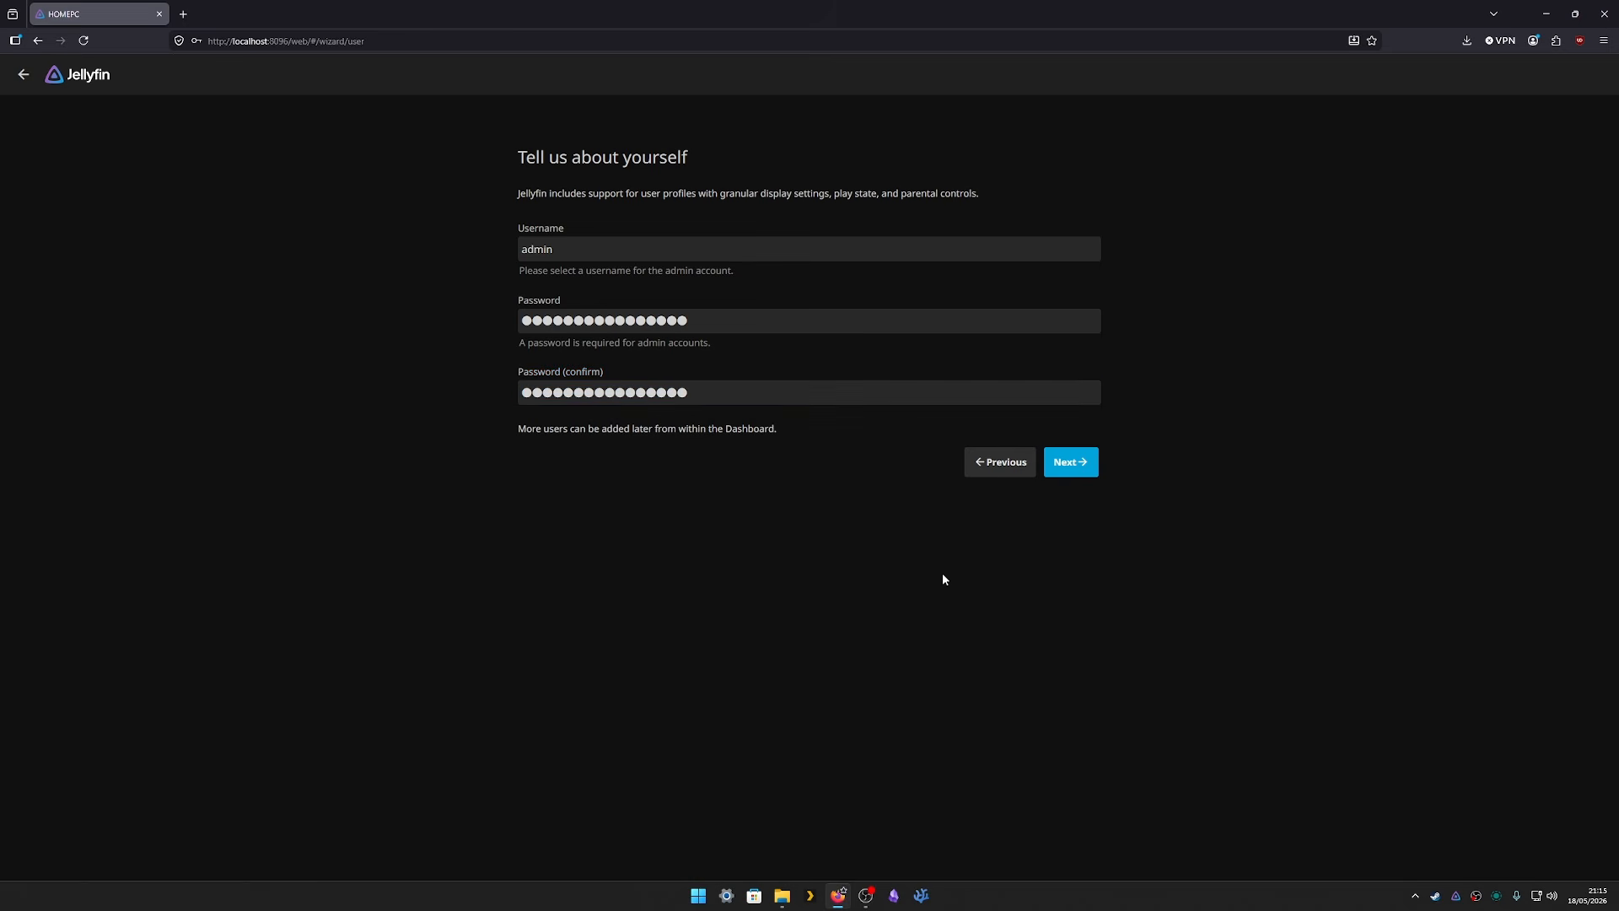
pyautogui.click(1086, 475)
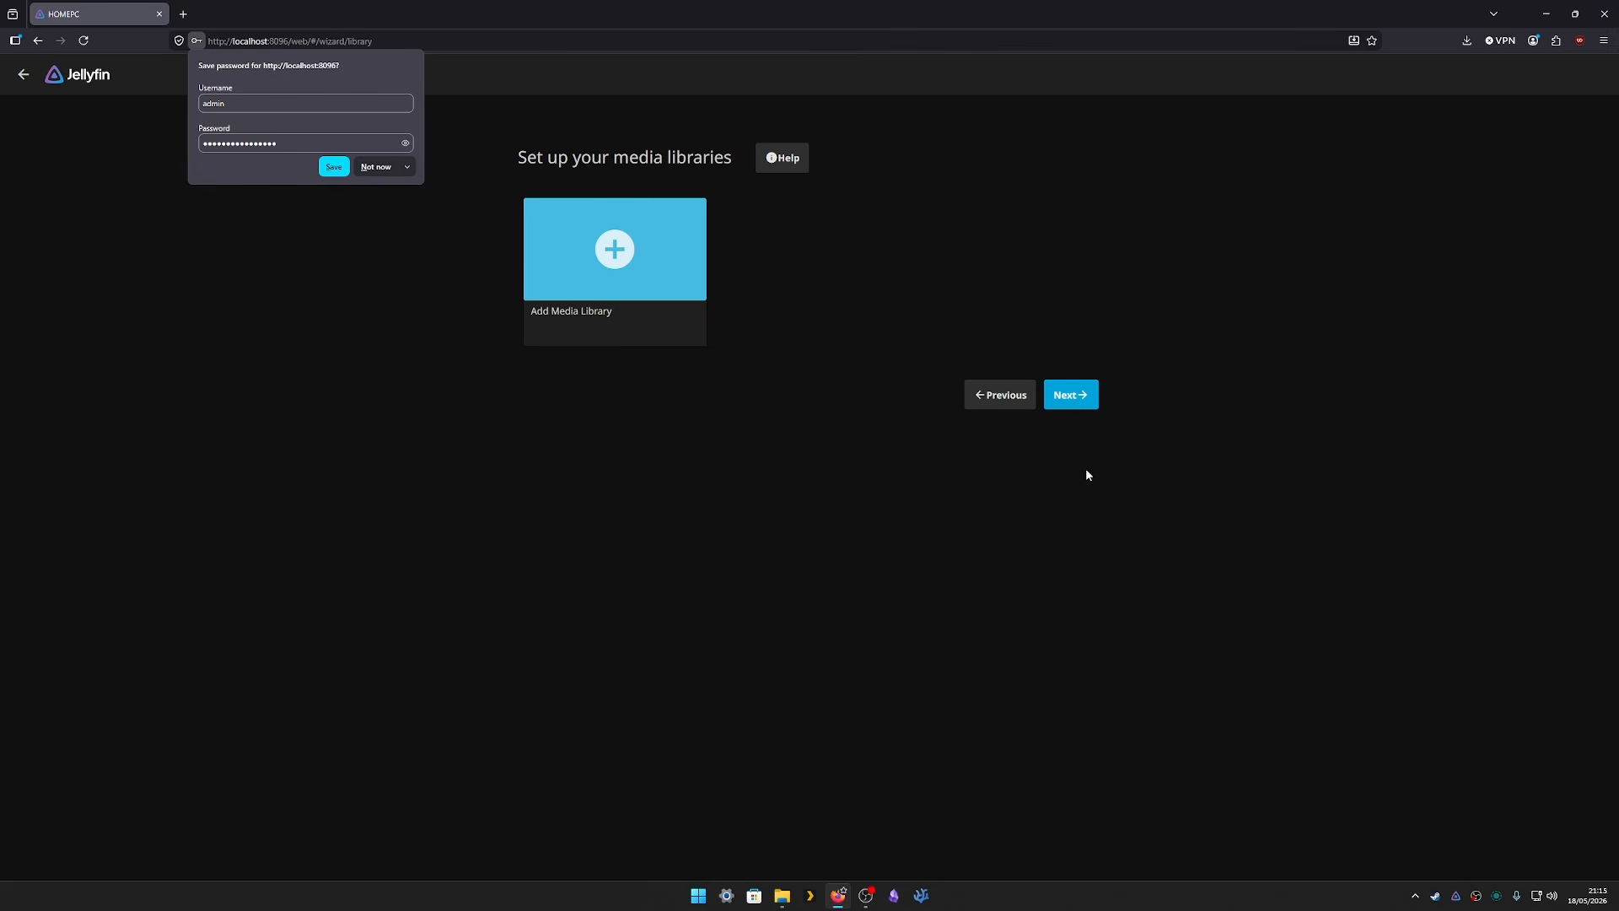
# - Decline Firefox's password save and check the Jellyfin Media folder on G: in File Explorer
pyautogui.click(407, 168)
pyautogui.click(379, 196)
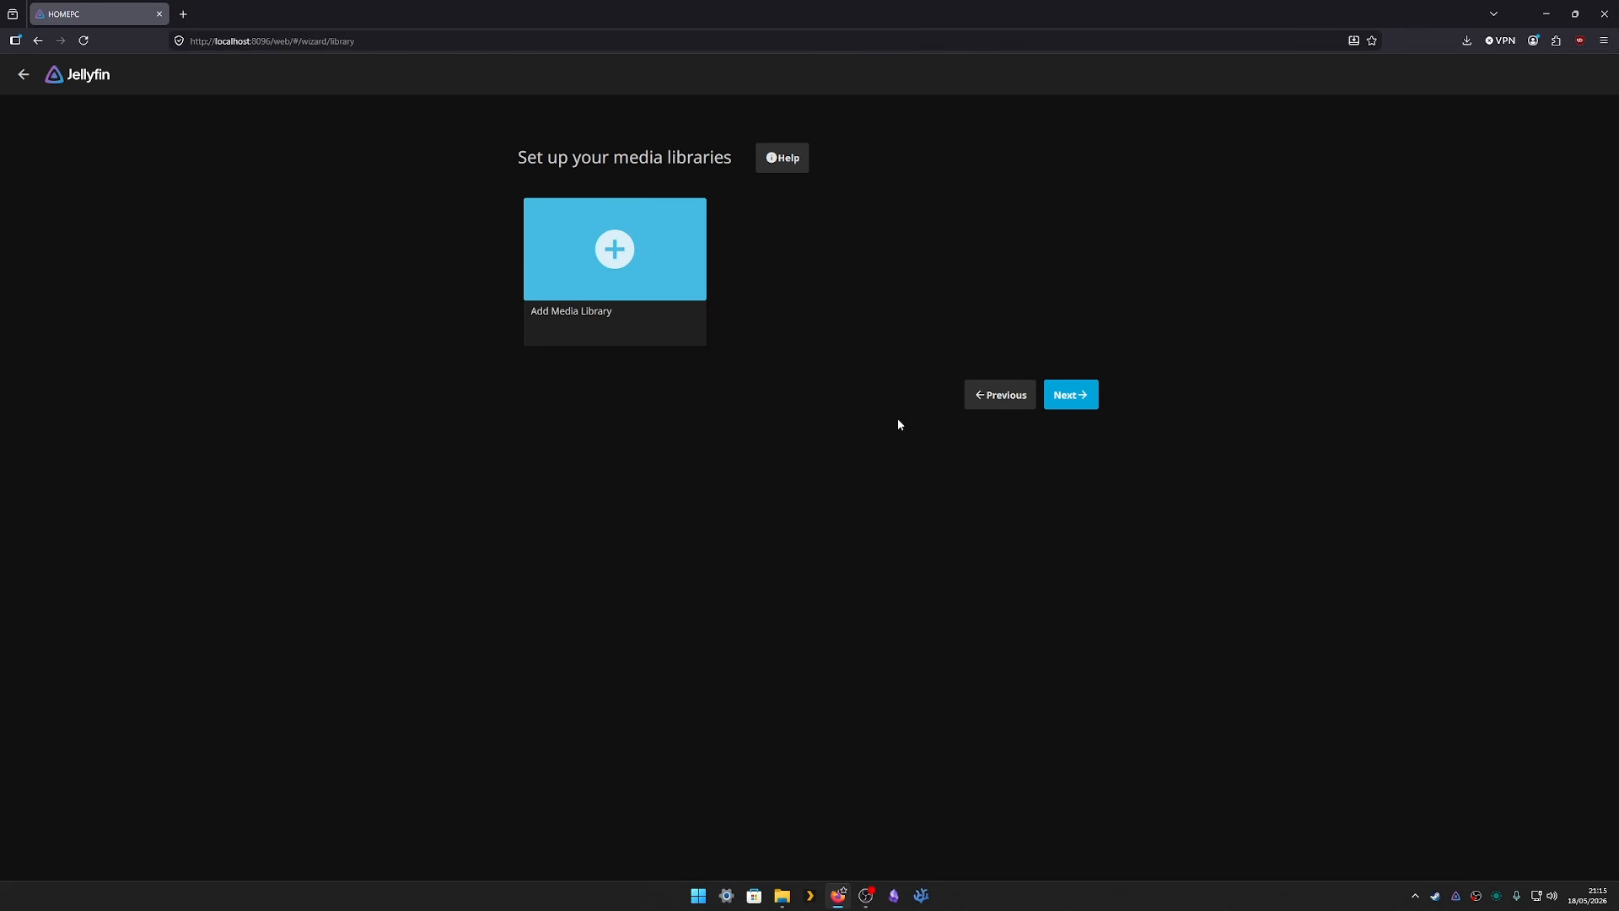
pyautogui.click(777, 890)
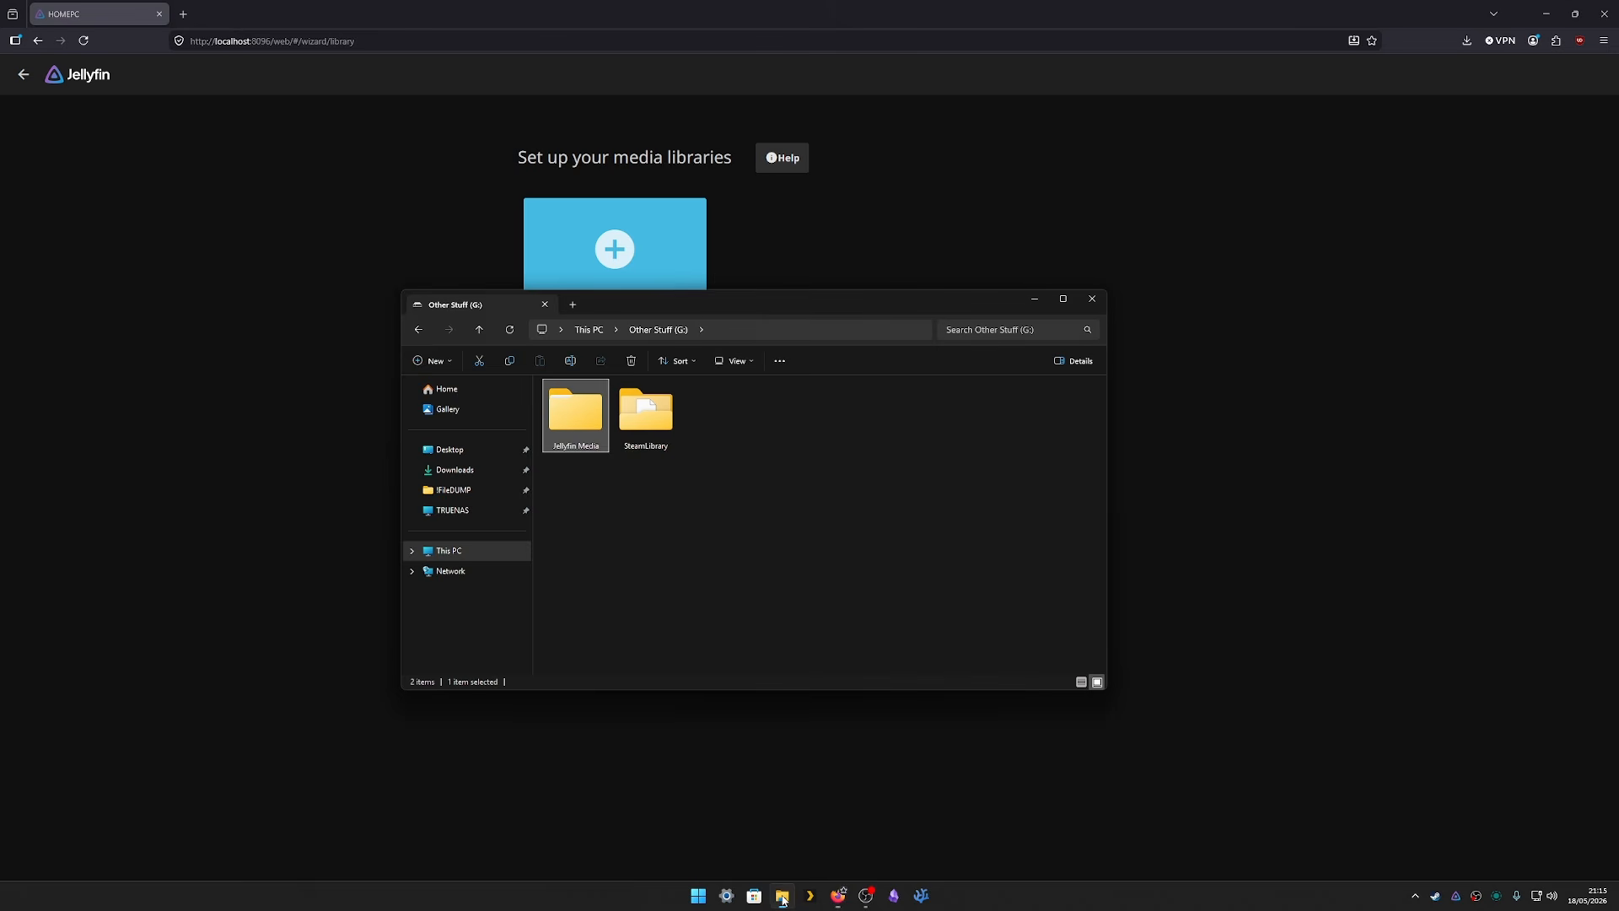
pyautogui.doubleClick(583, 412)
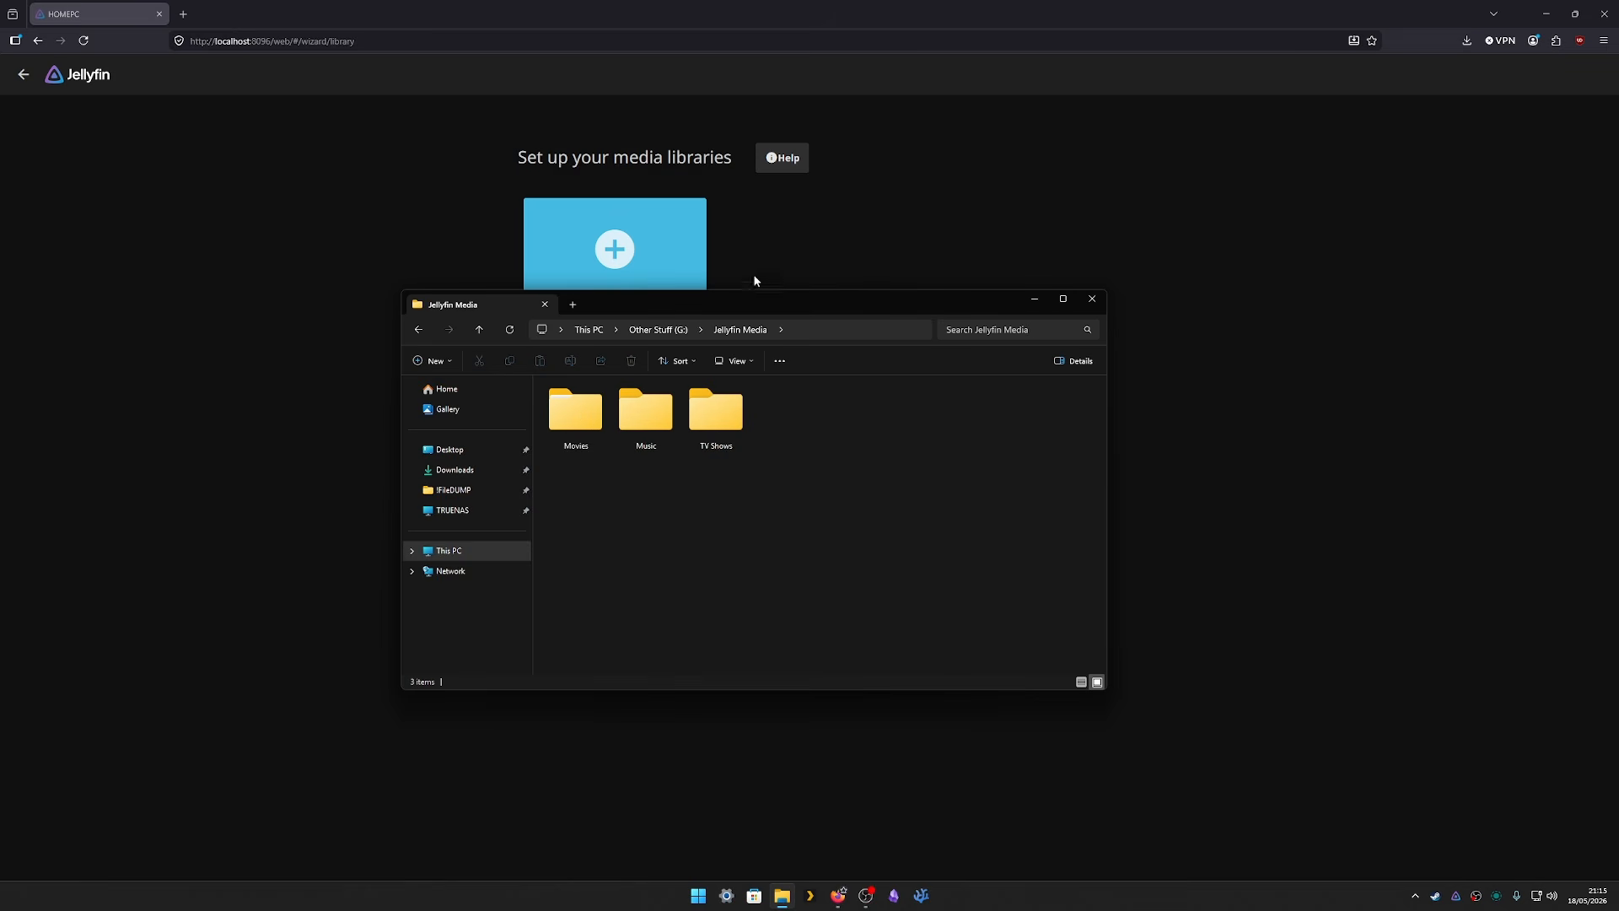
pyautogui.click(926, 199)
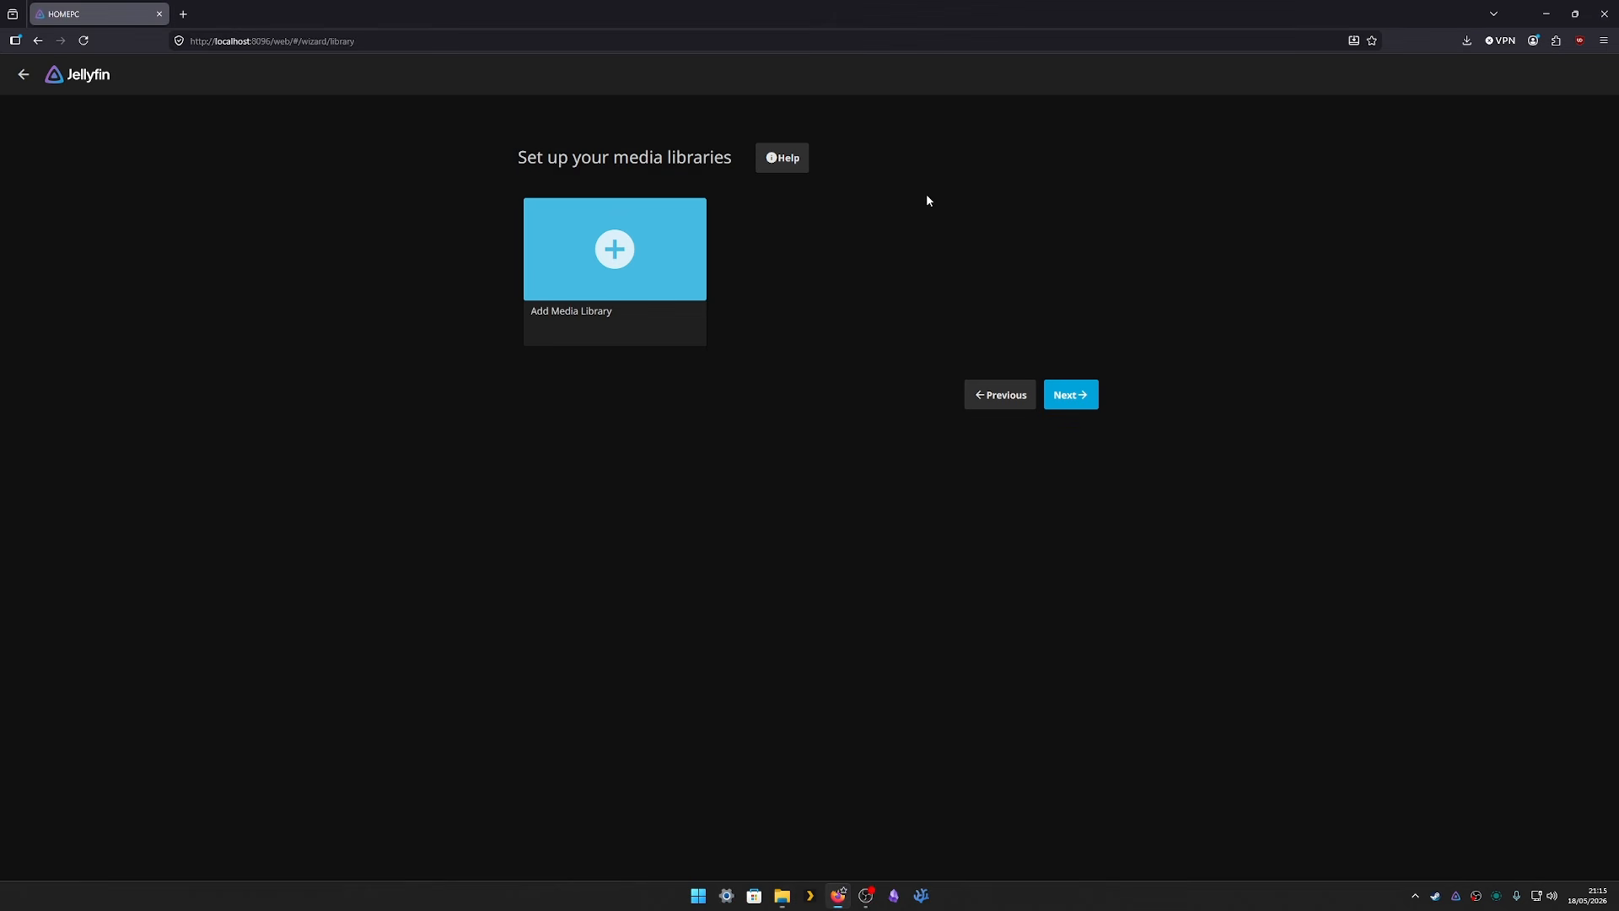
# - Start a new media library with content type Movies
pyautogui.click(622, 228)
pyautogui.click(622, 236)
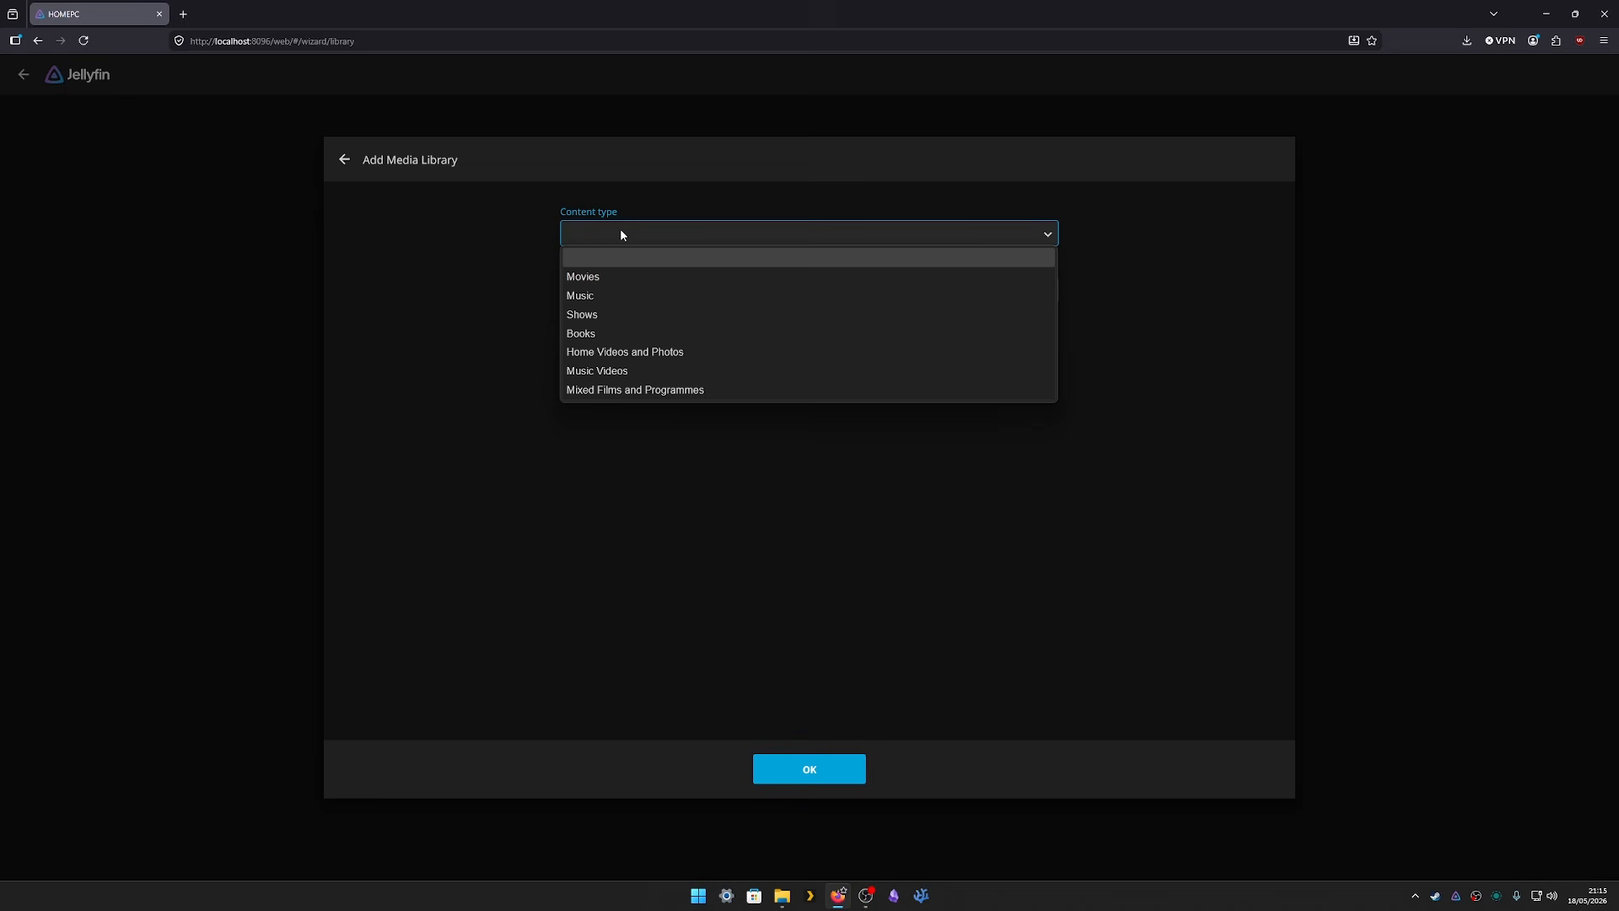
pyautogui.click(612, 280)
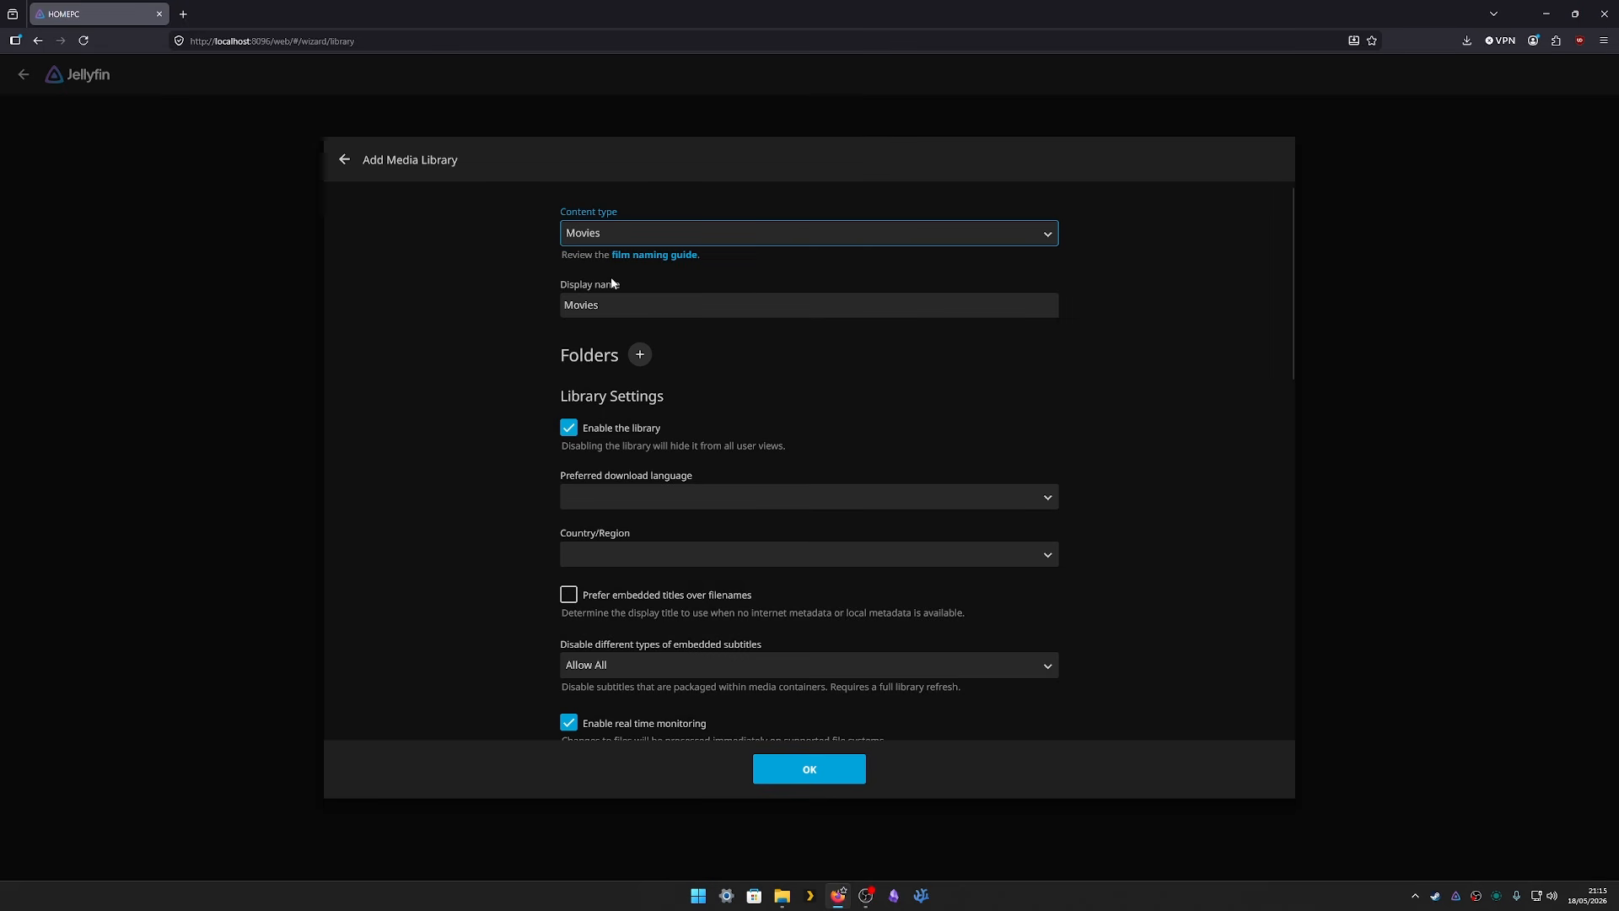
# - Add G:\Jellyfin Media\Movies as the library folder and save the Movies library
pyautogui.click(642, 357)
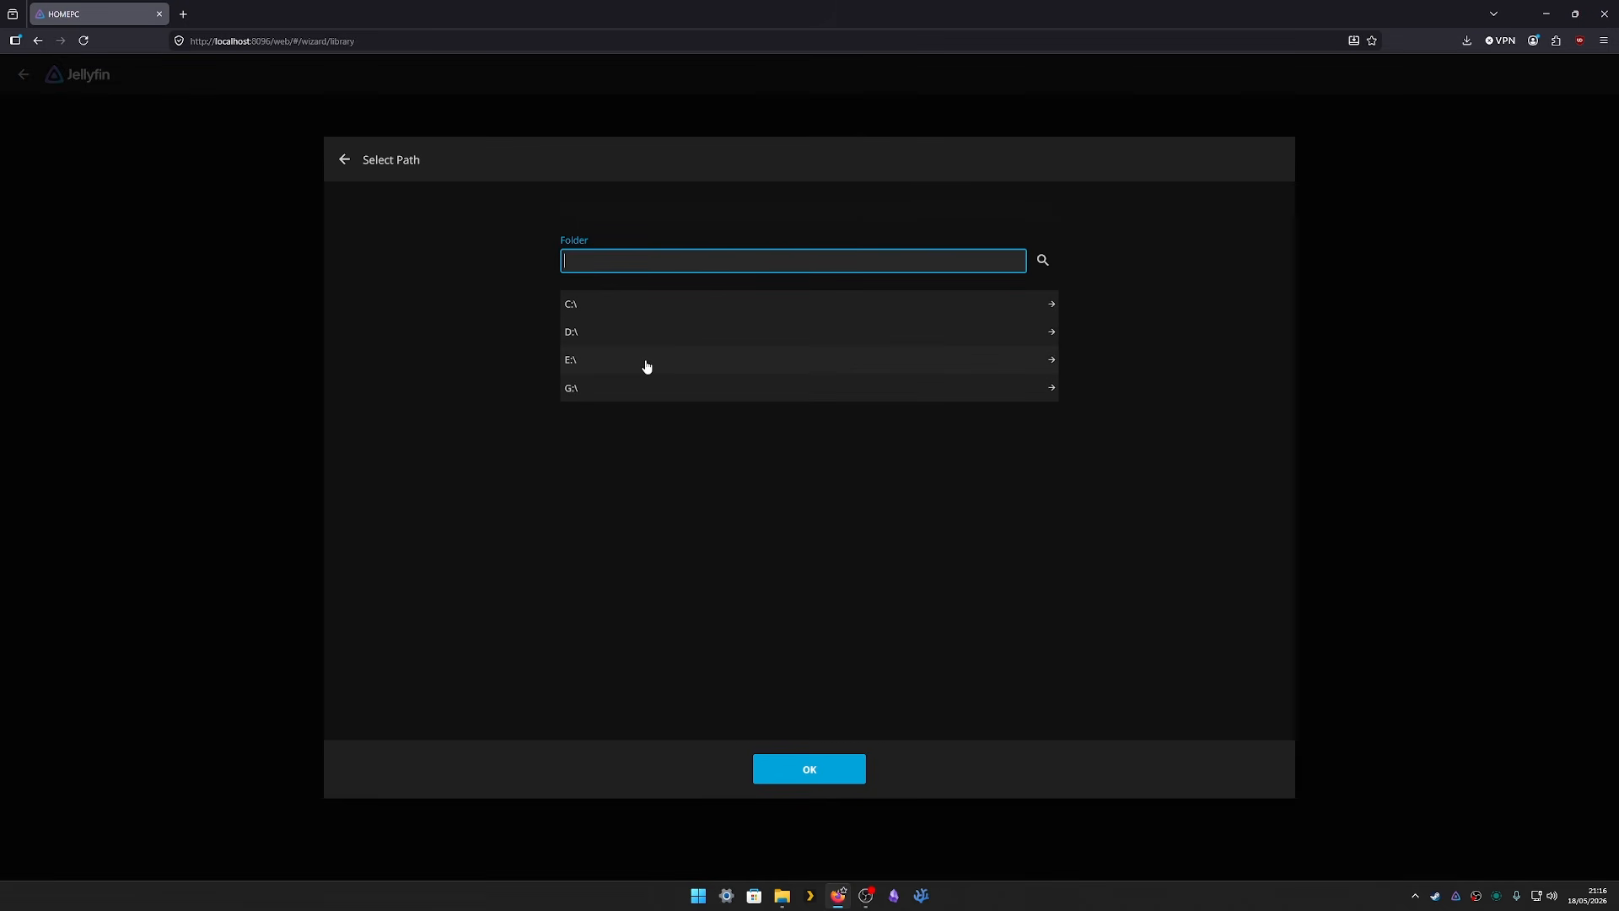
pyautogui.click(595, 395)
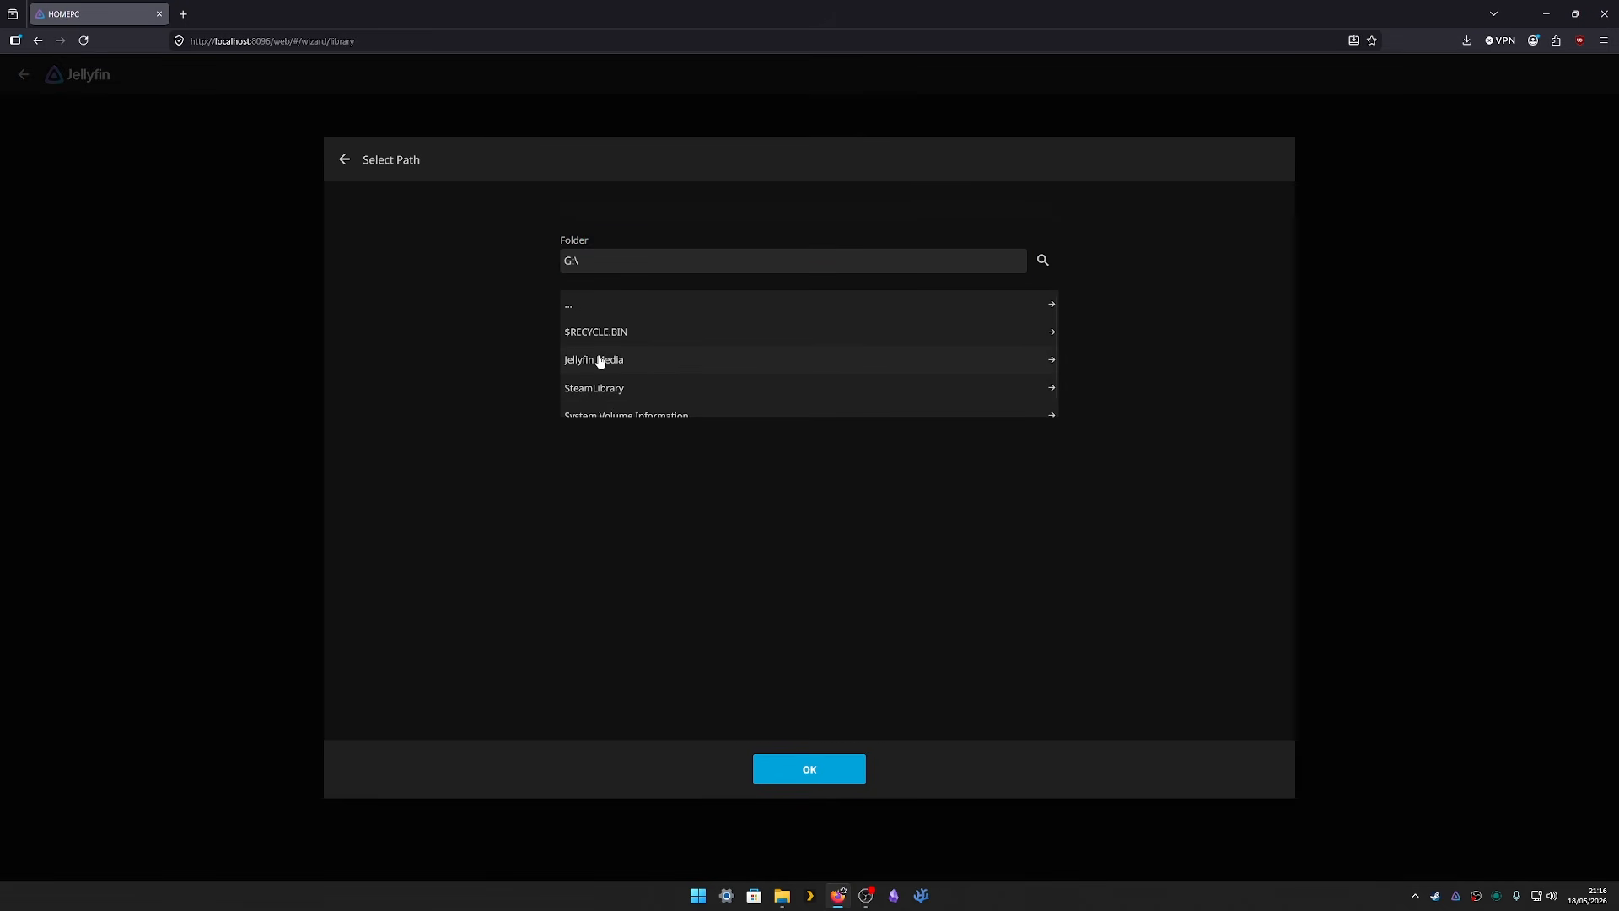
pyautogui.click(599, 361)
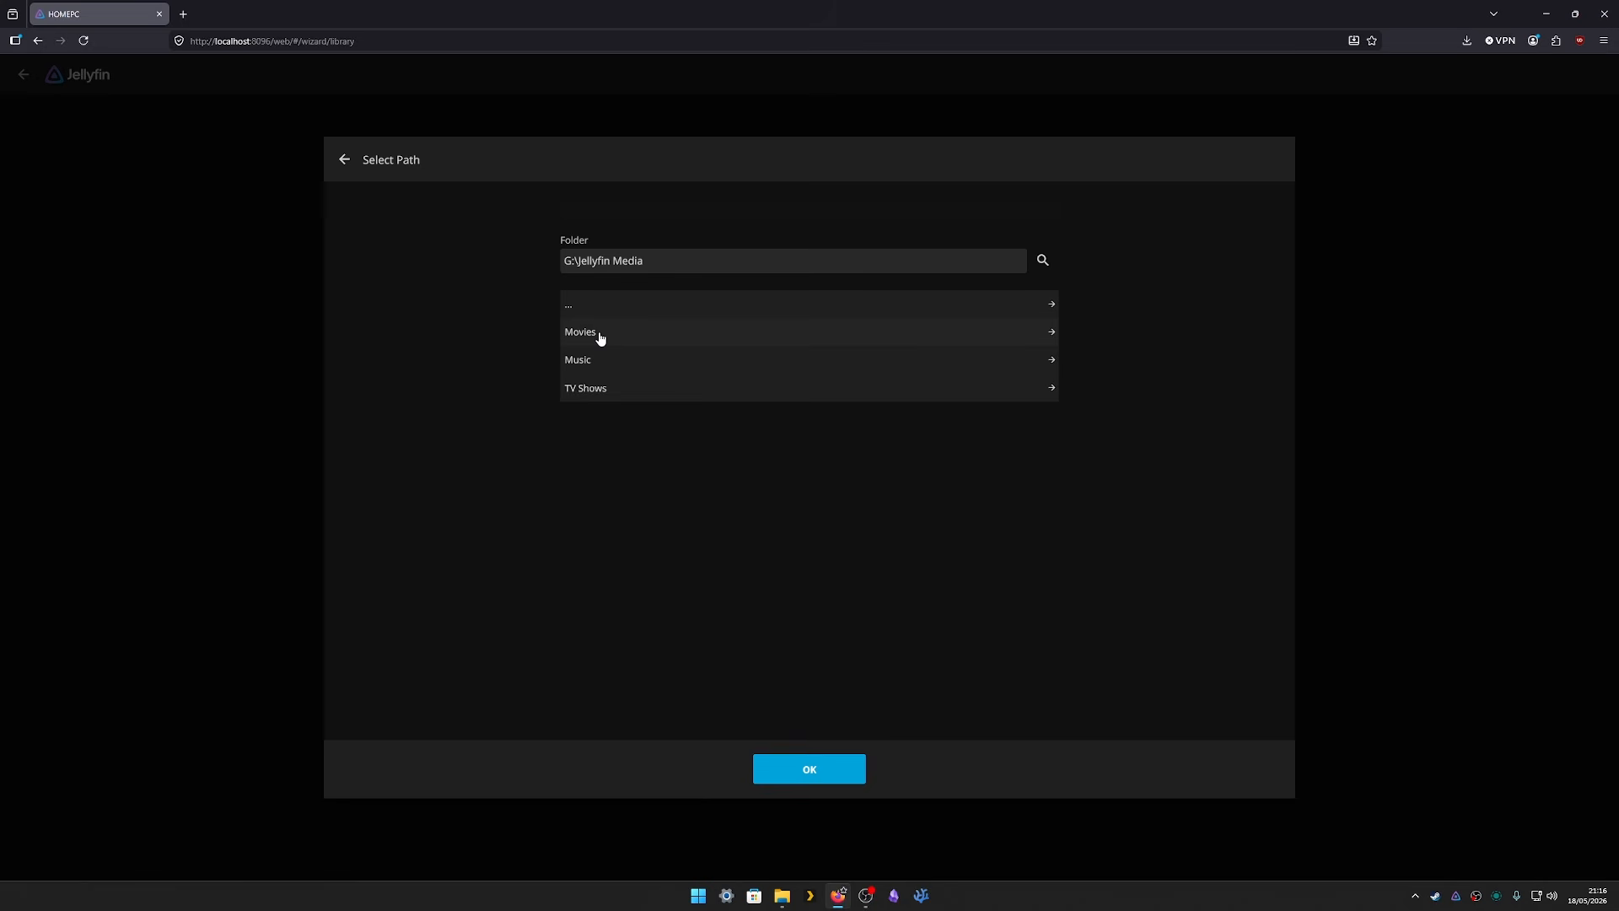
pyautogui.click(599, 333)
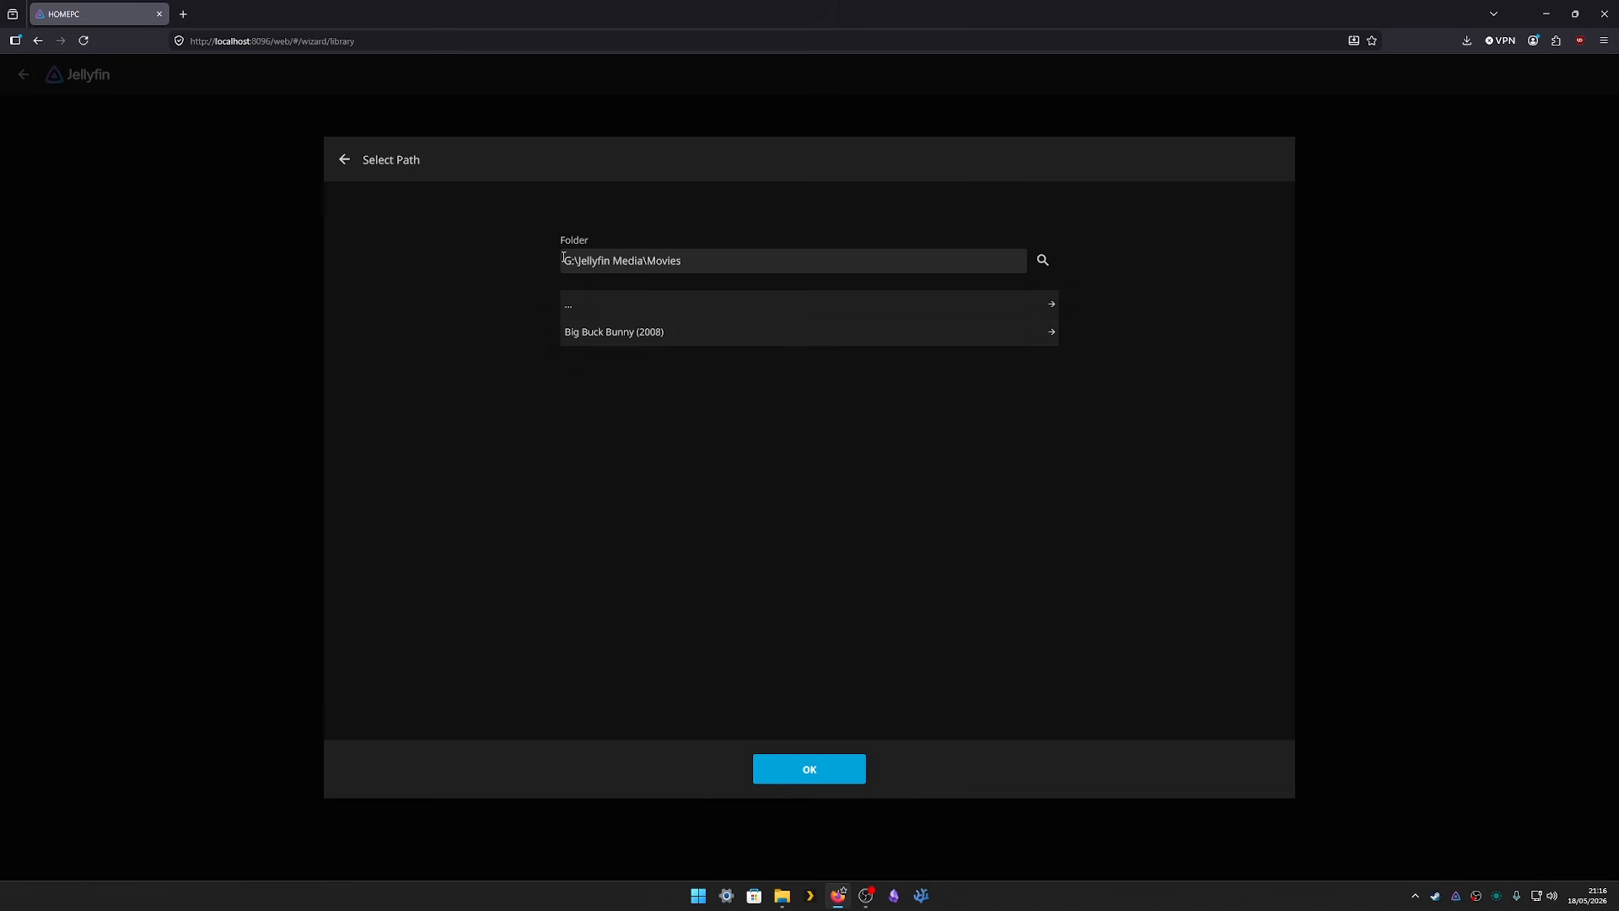
pyautogui.moveTo(563, 258); pyautogui.dragTo(767, 263)
pyautogui.click(980, 564)
pyautogui.click(842, 774)
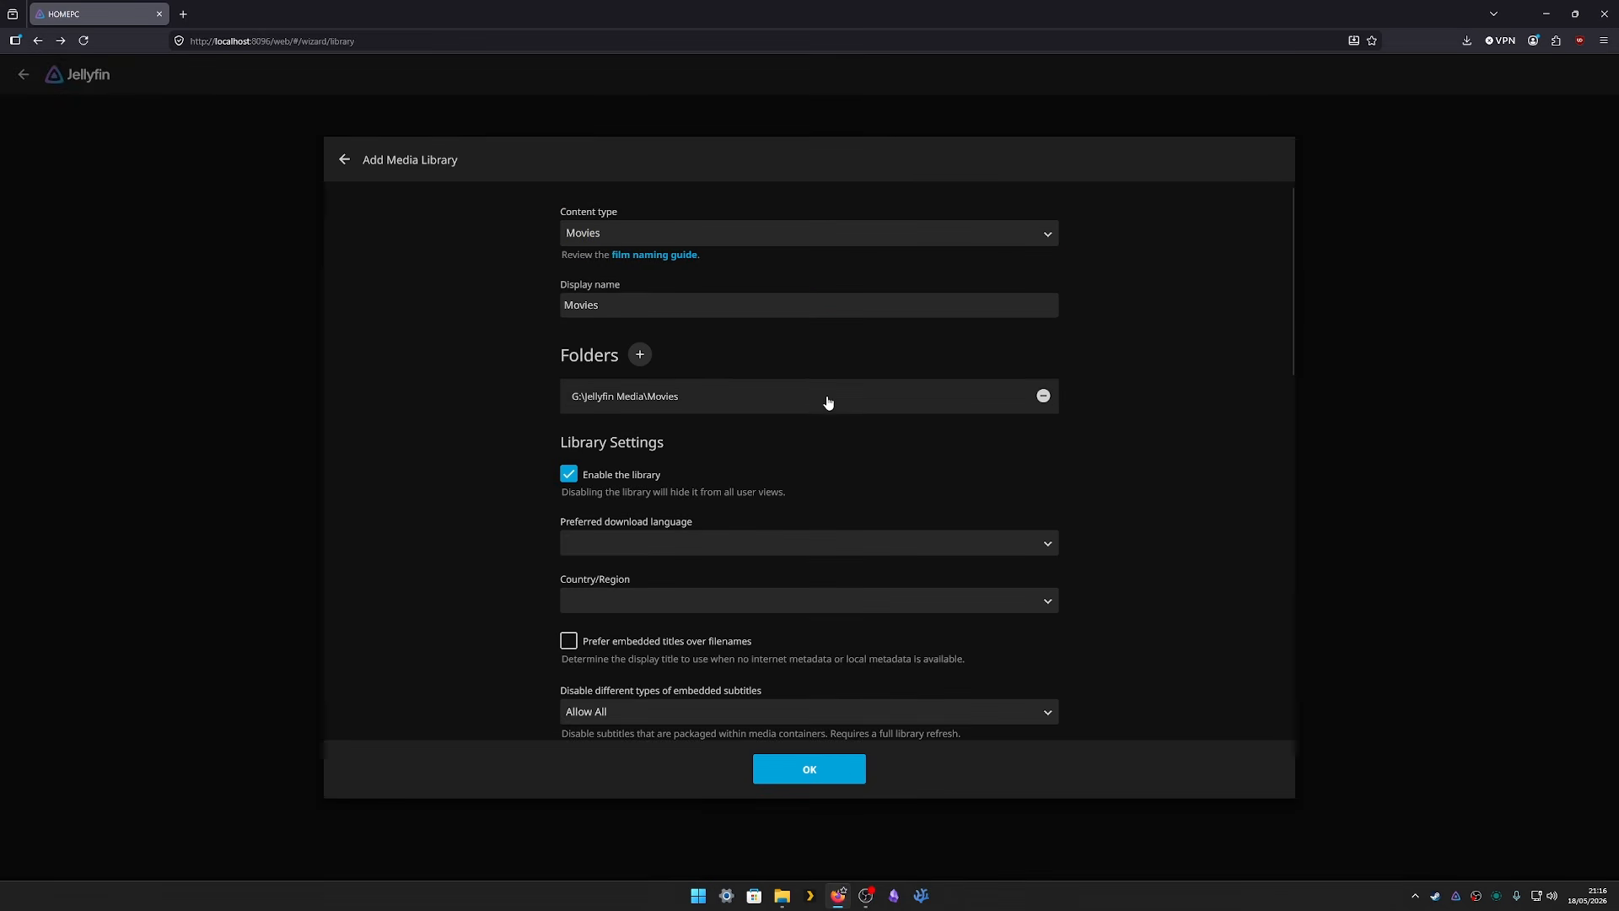
pyautogui.scroll(-15, 853, 405)
pyautogui.scroll(-5, 851, 382)
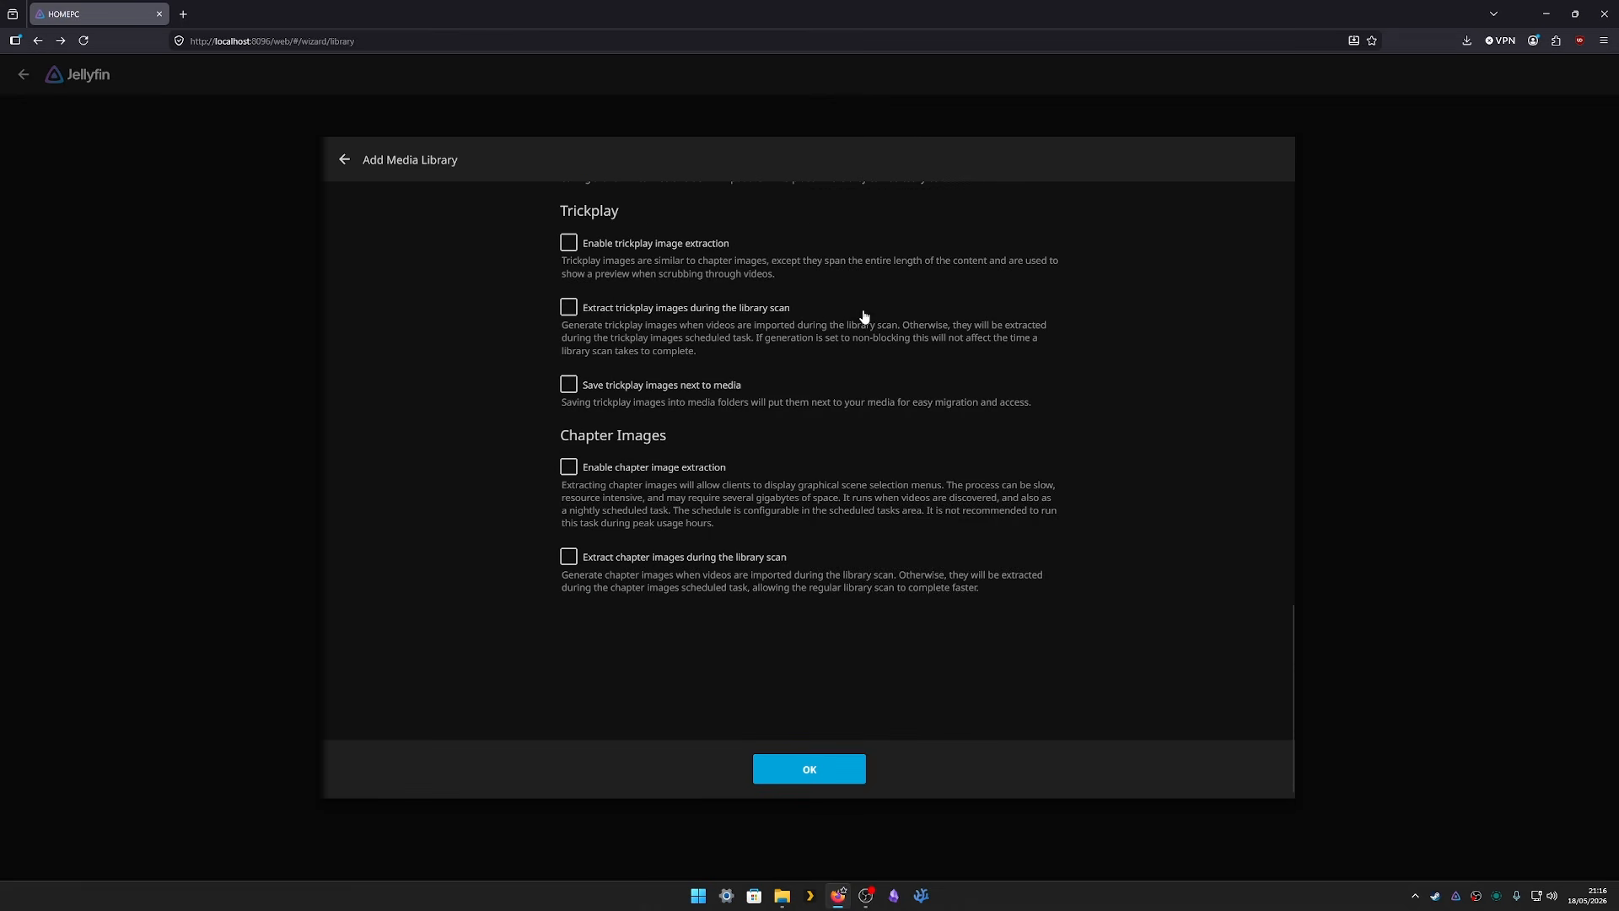
pyautogui.scroll(15, 839, 493)
pyautogui.scroll(3, 840, 495)
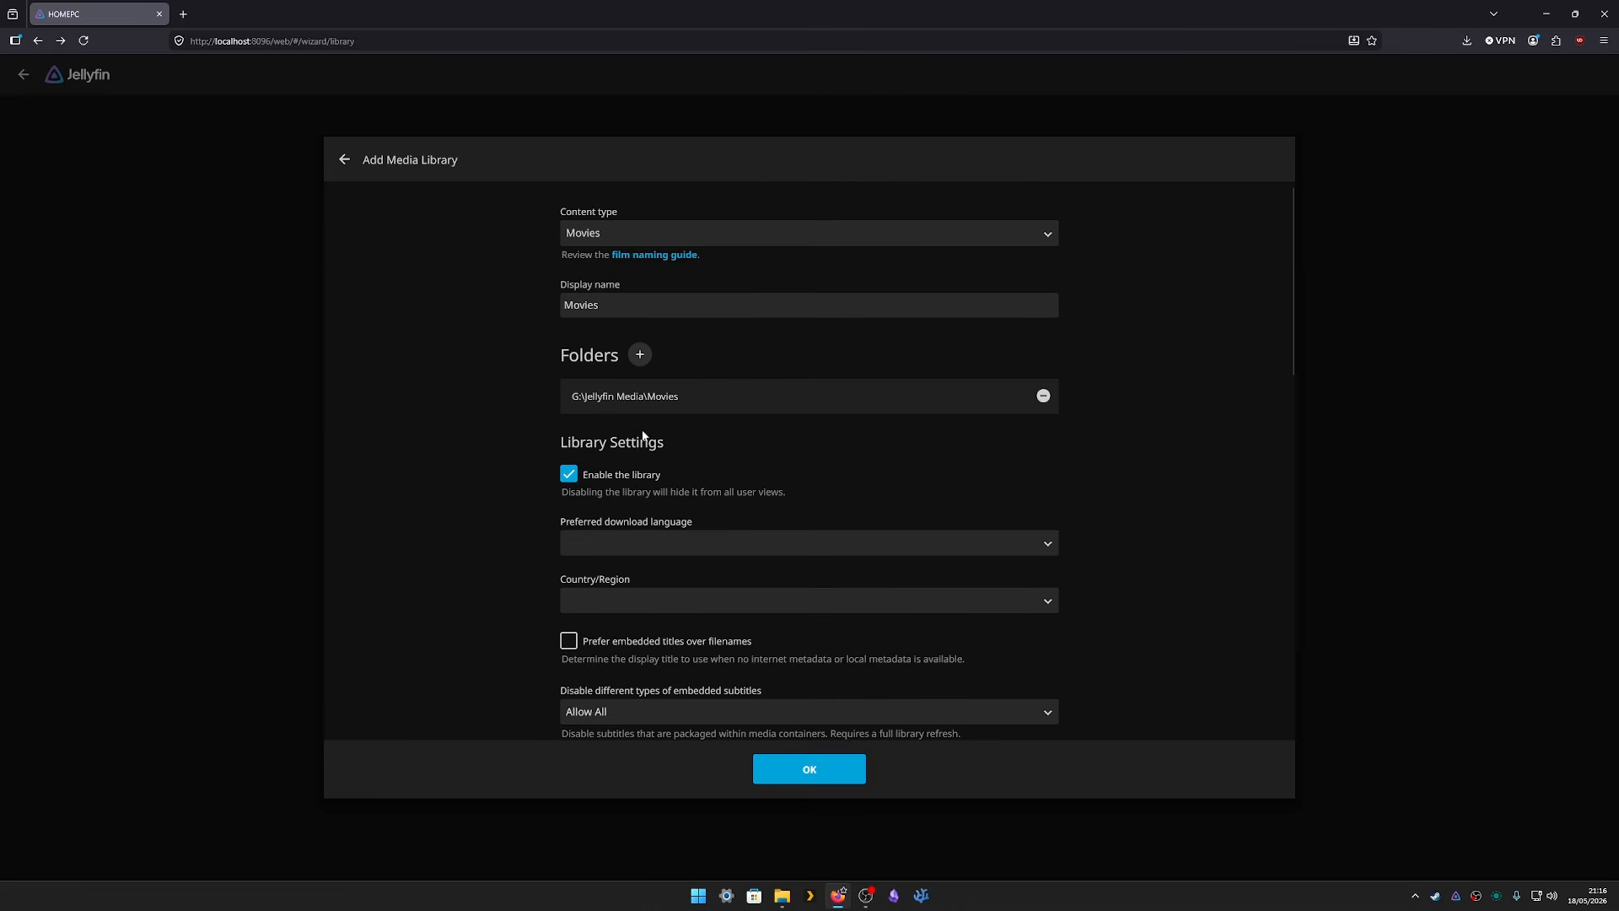
pyautogui.click(834, 772)
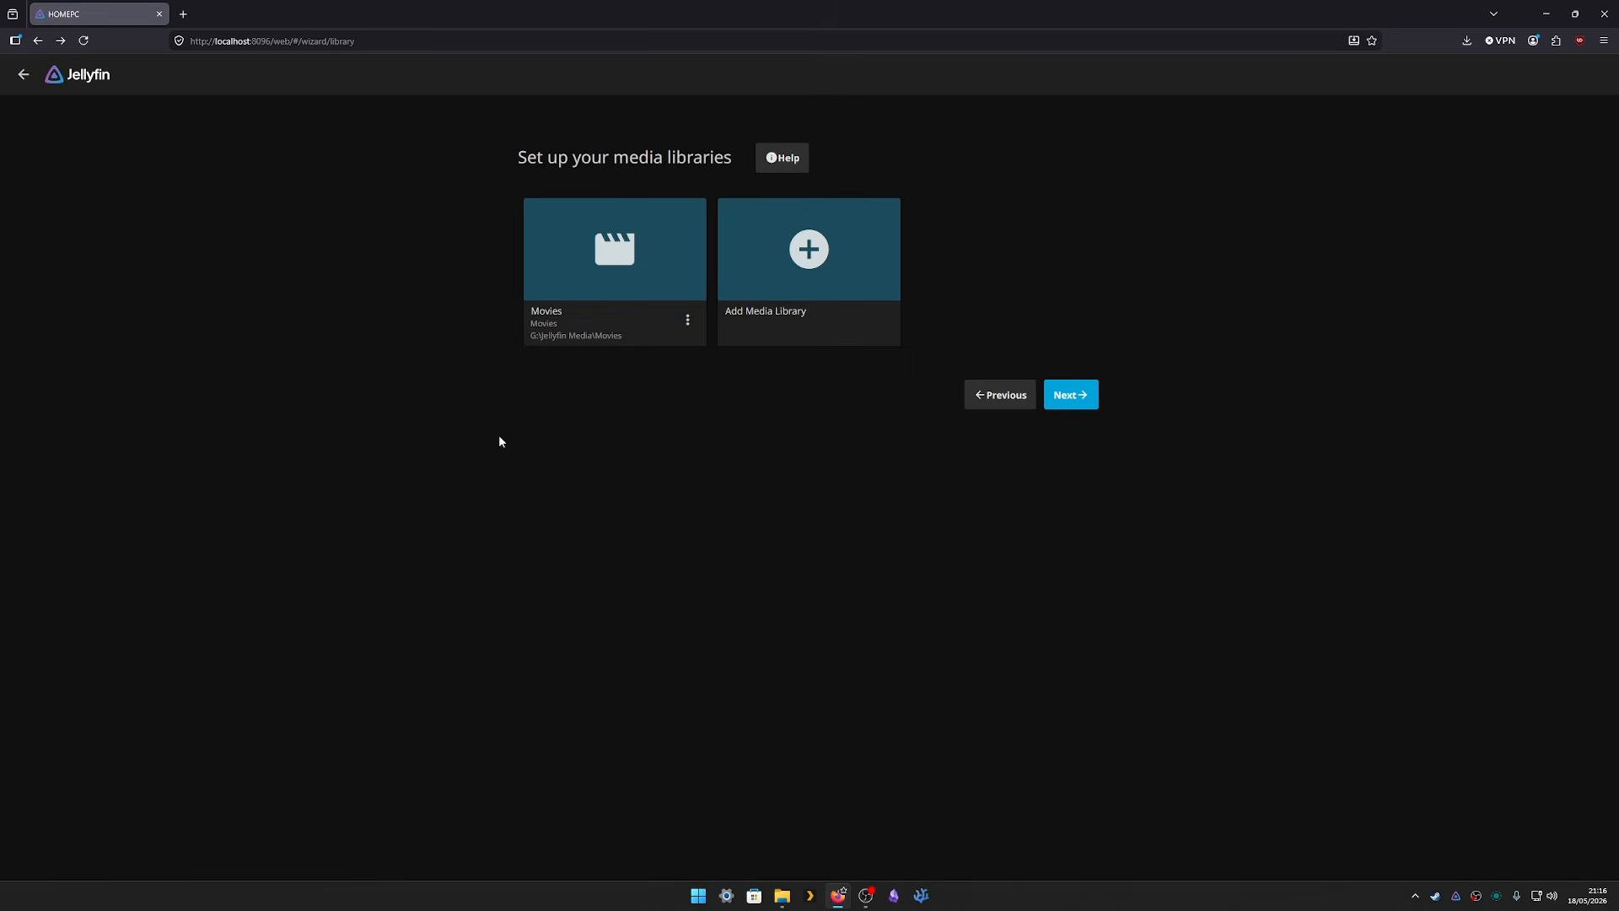
# - Create a Shows library using G:\Jellyfin Media\TV Shows, then continue to metadata language
pyautogui.click(791, 264)
pyautogui.click(629, 233)
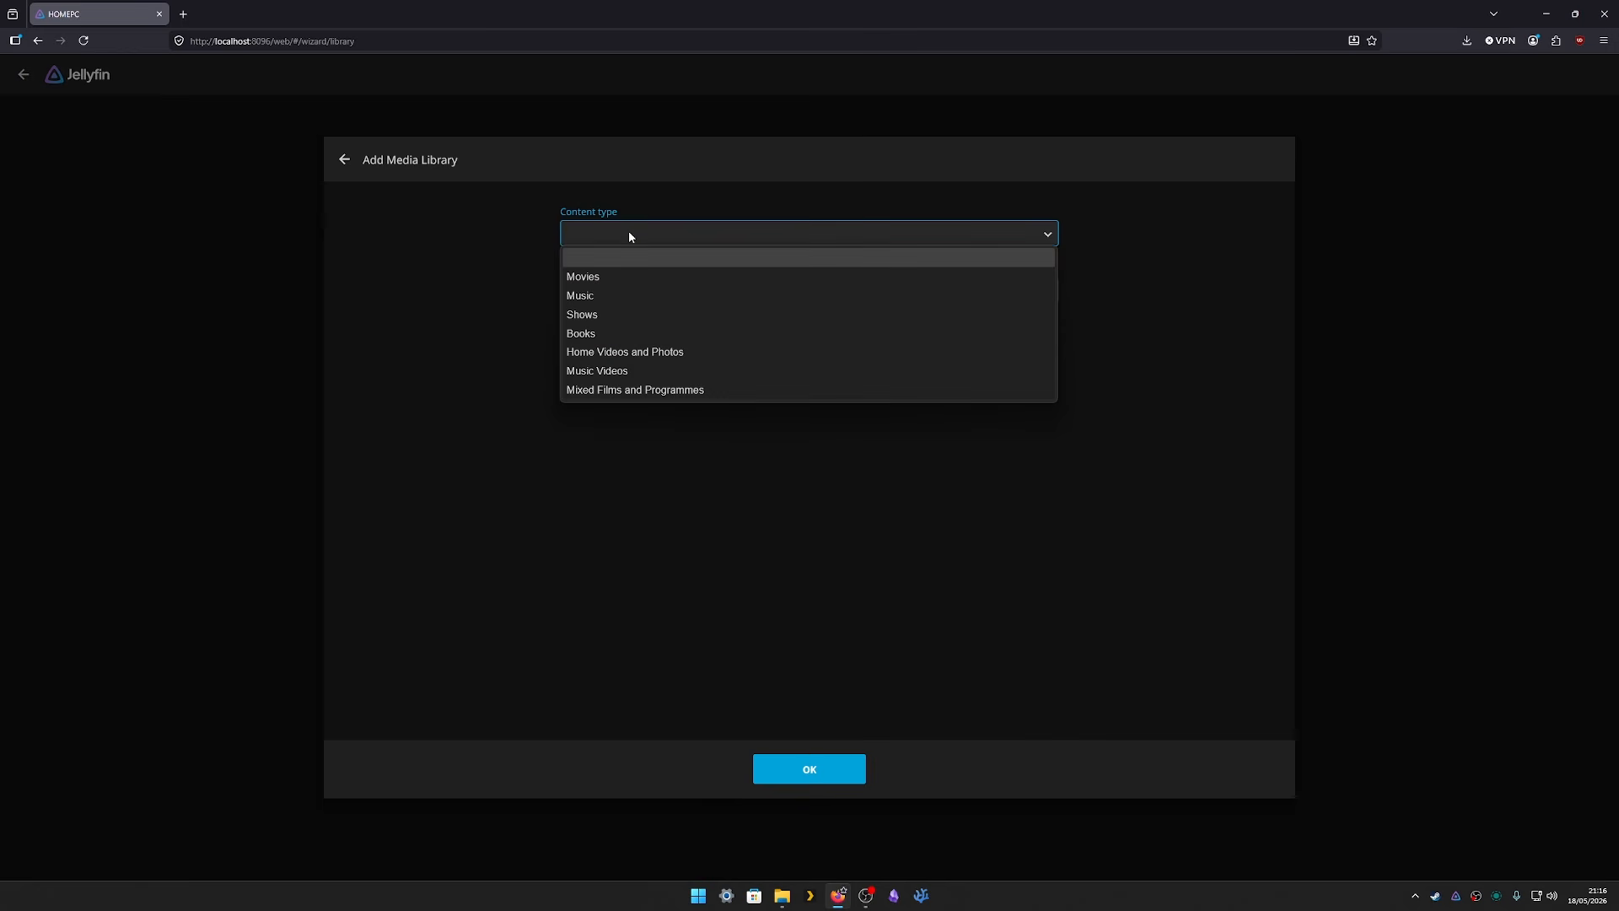
pyautogui.click(599, 314)
pyautogui.click(644, 351)
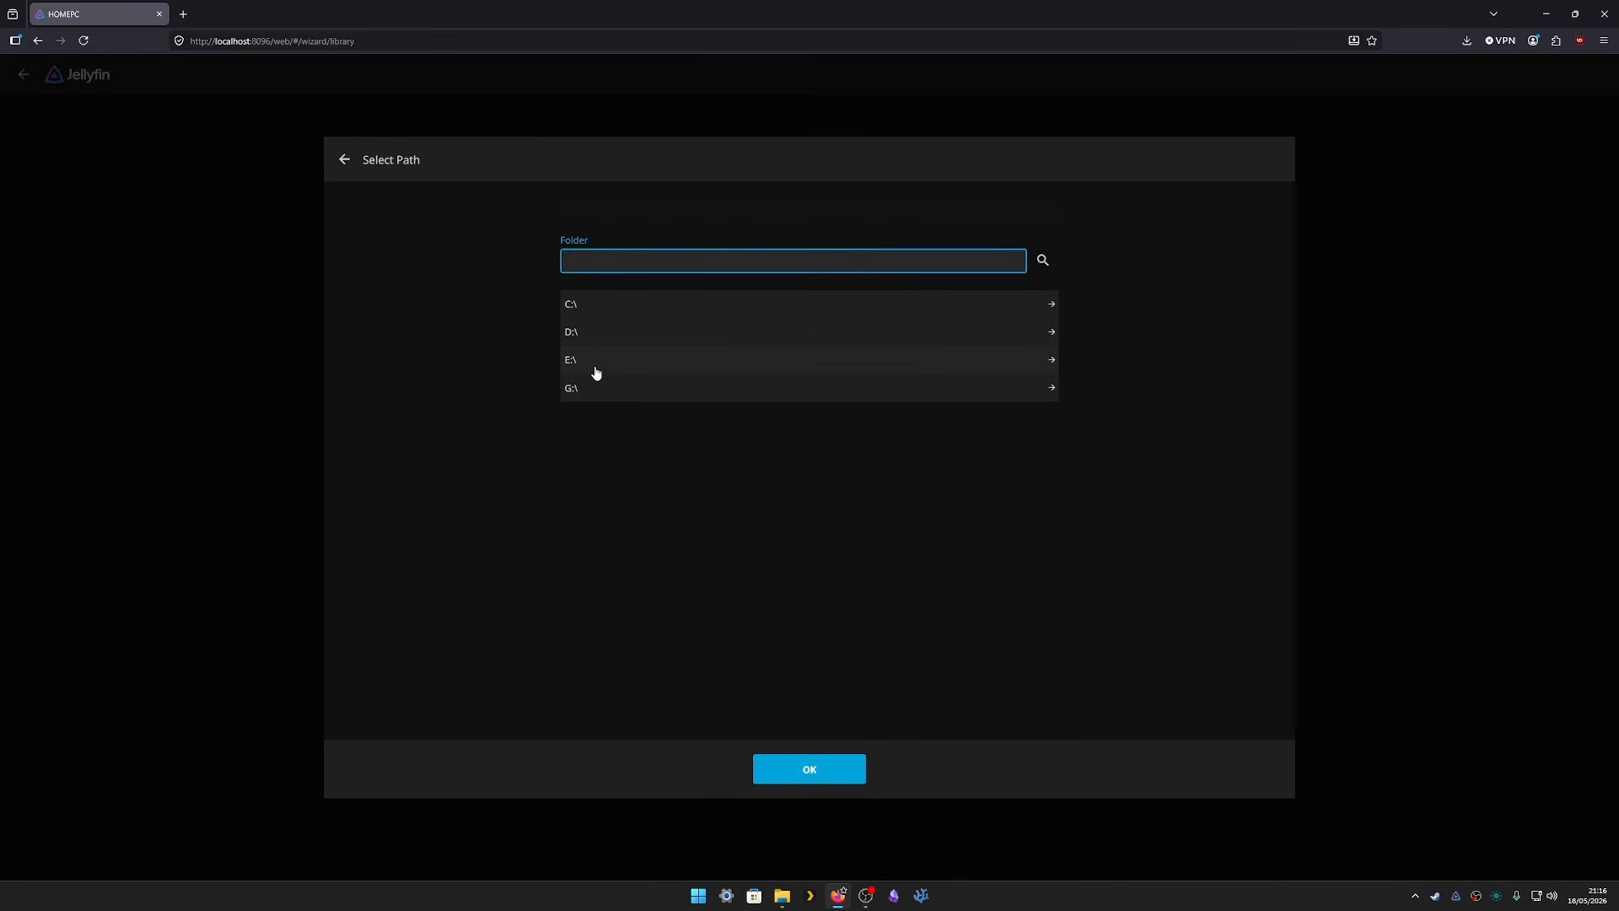
pyautogui.click(590, 384)
pyautogui.click(611, 364)
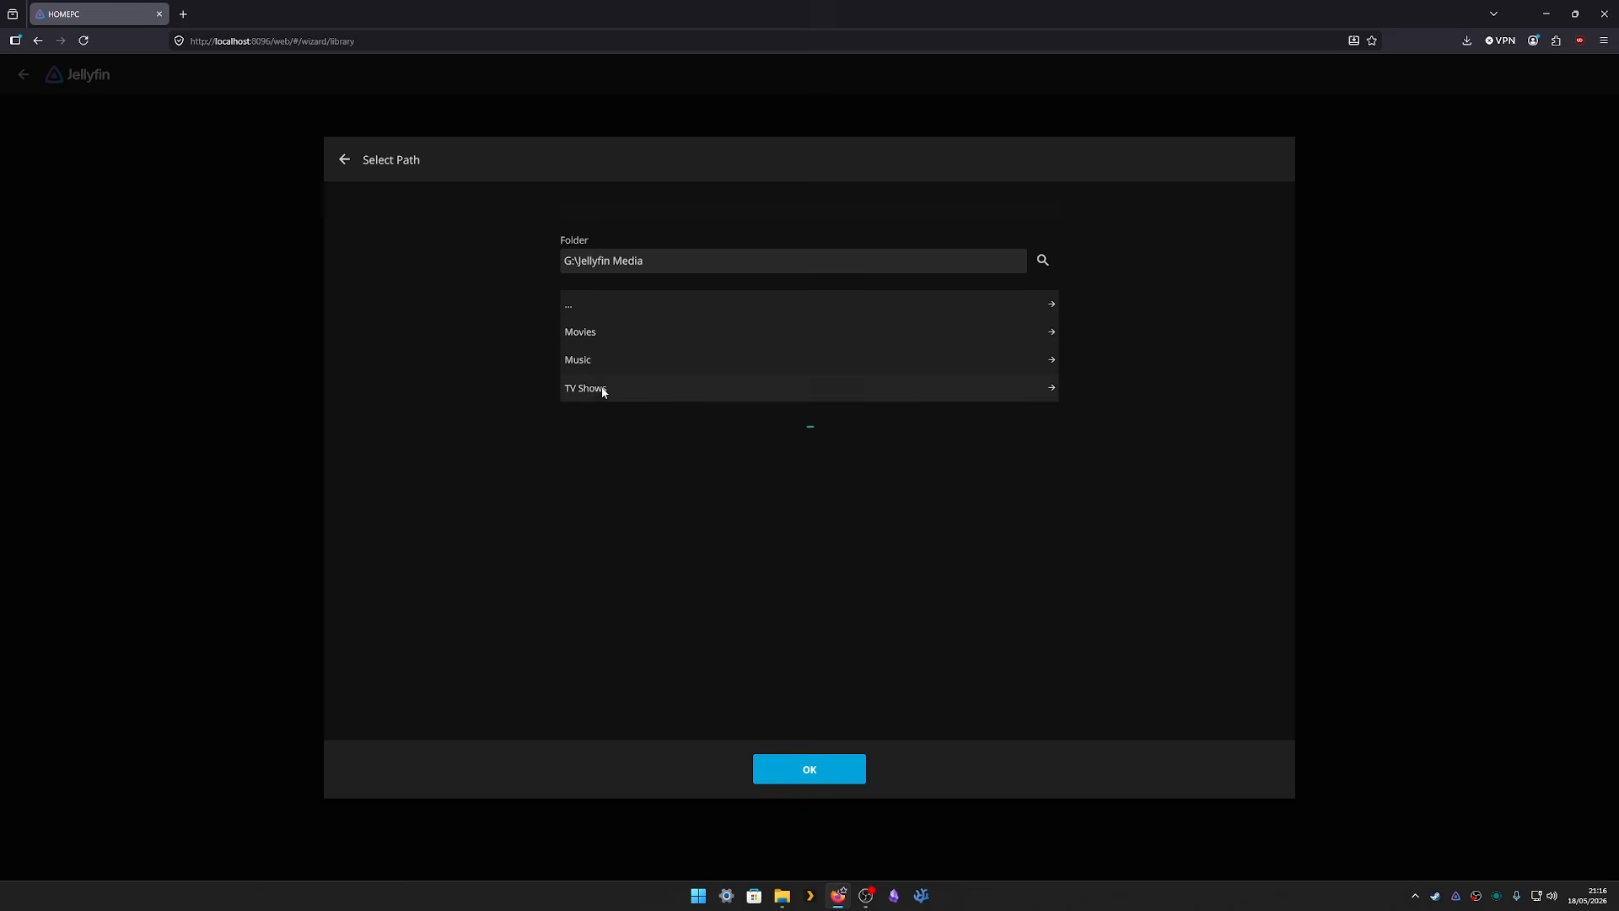
pyautogui.click(602, 389)
pyautogui.click(775, 778)
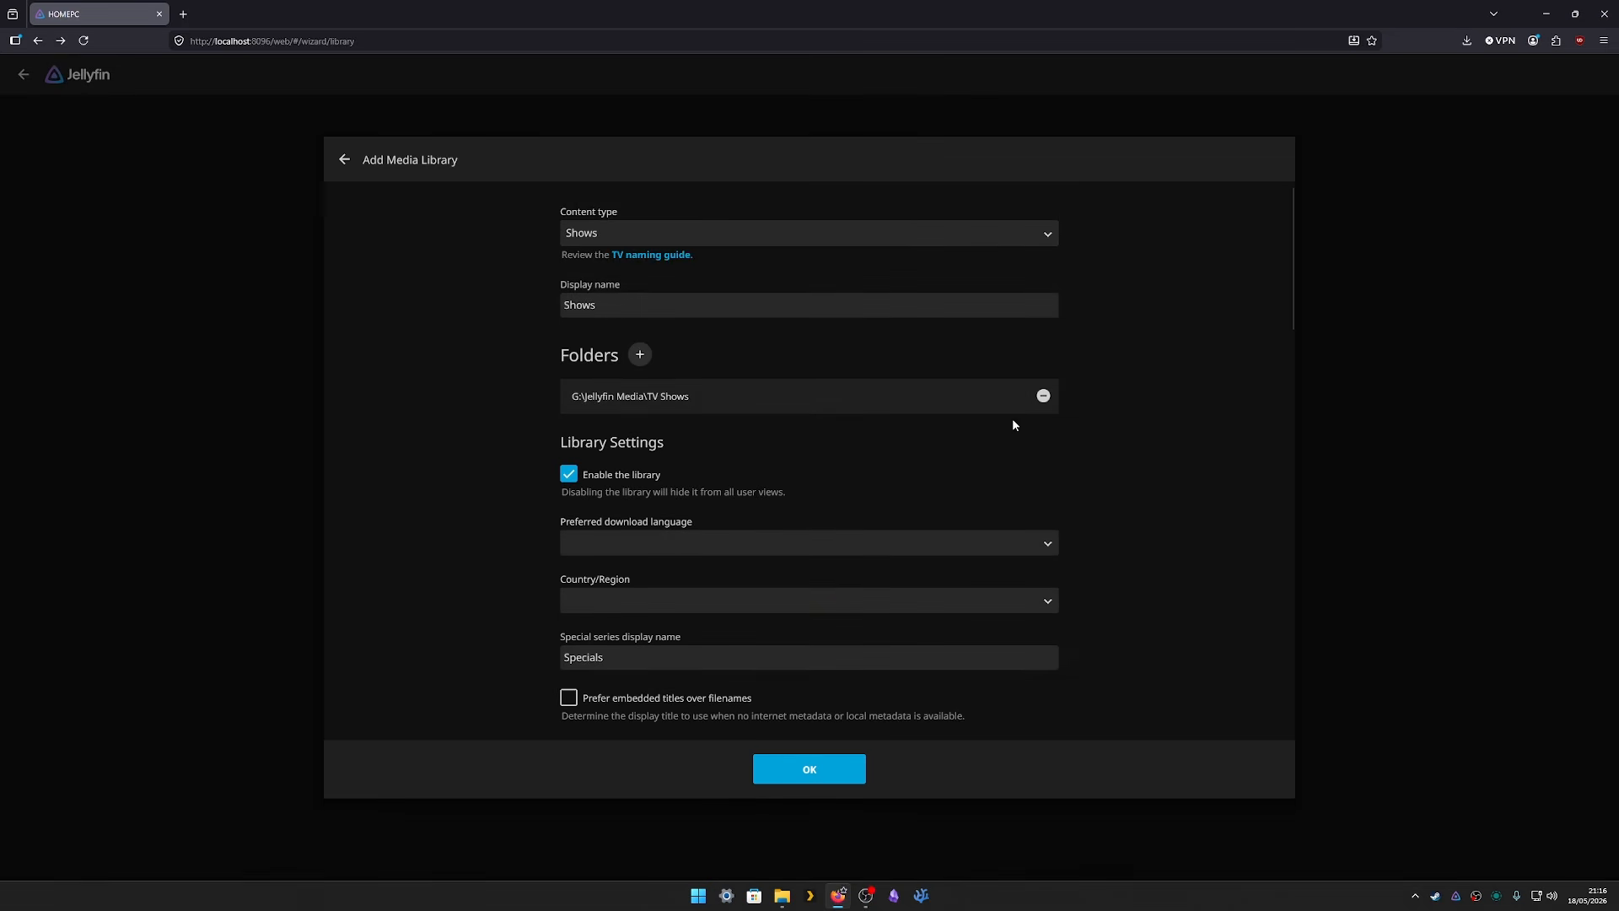
pyautogui.click(853, 777)
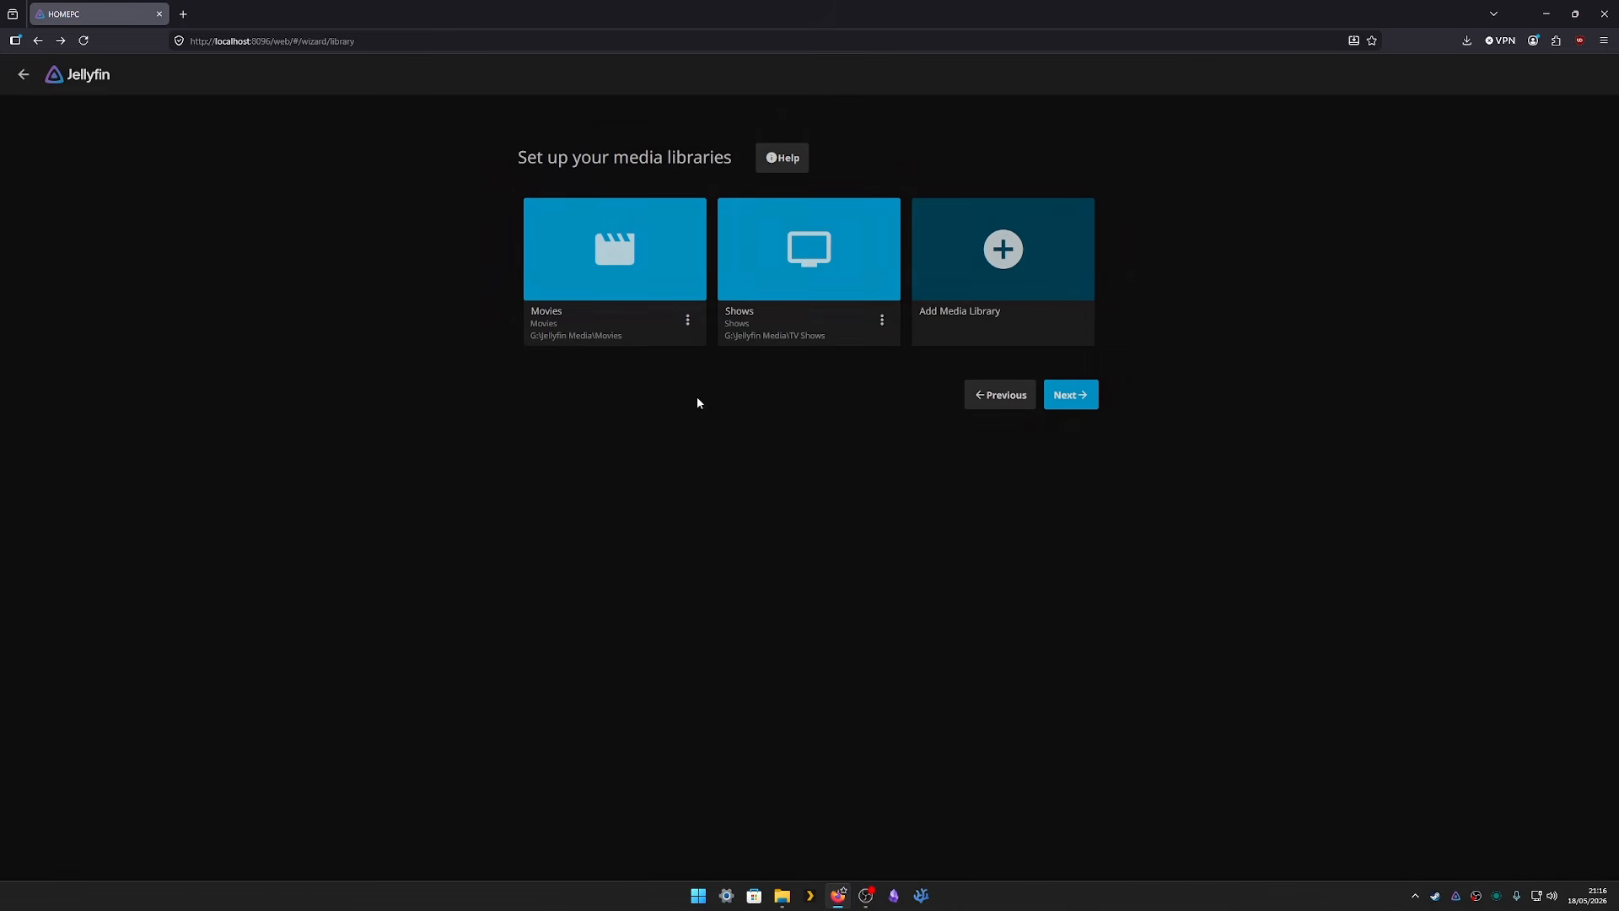
pyautogui.click(1069, 396)
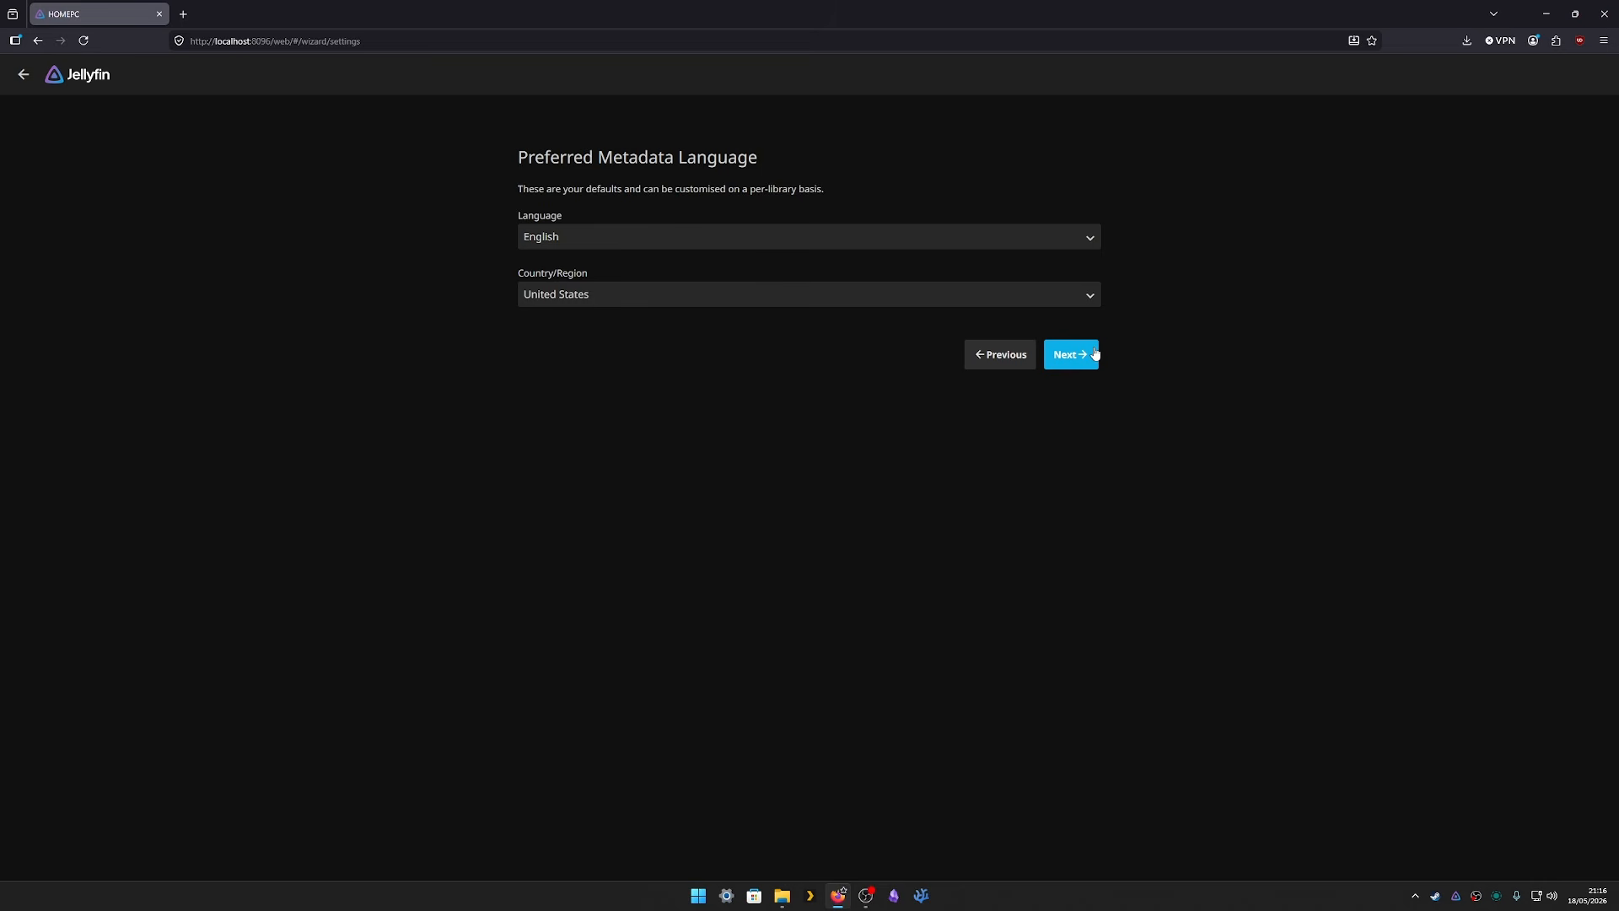
# - Keep English (United States) metadata, turn off remote connections, and finish the wizard
pyautogui.click(1069, 354)
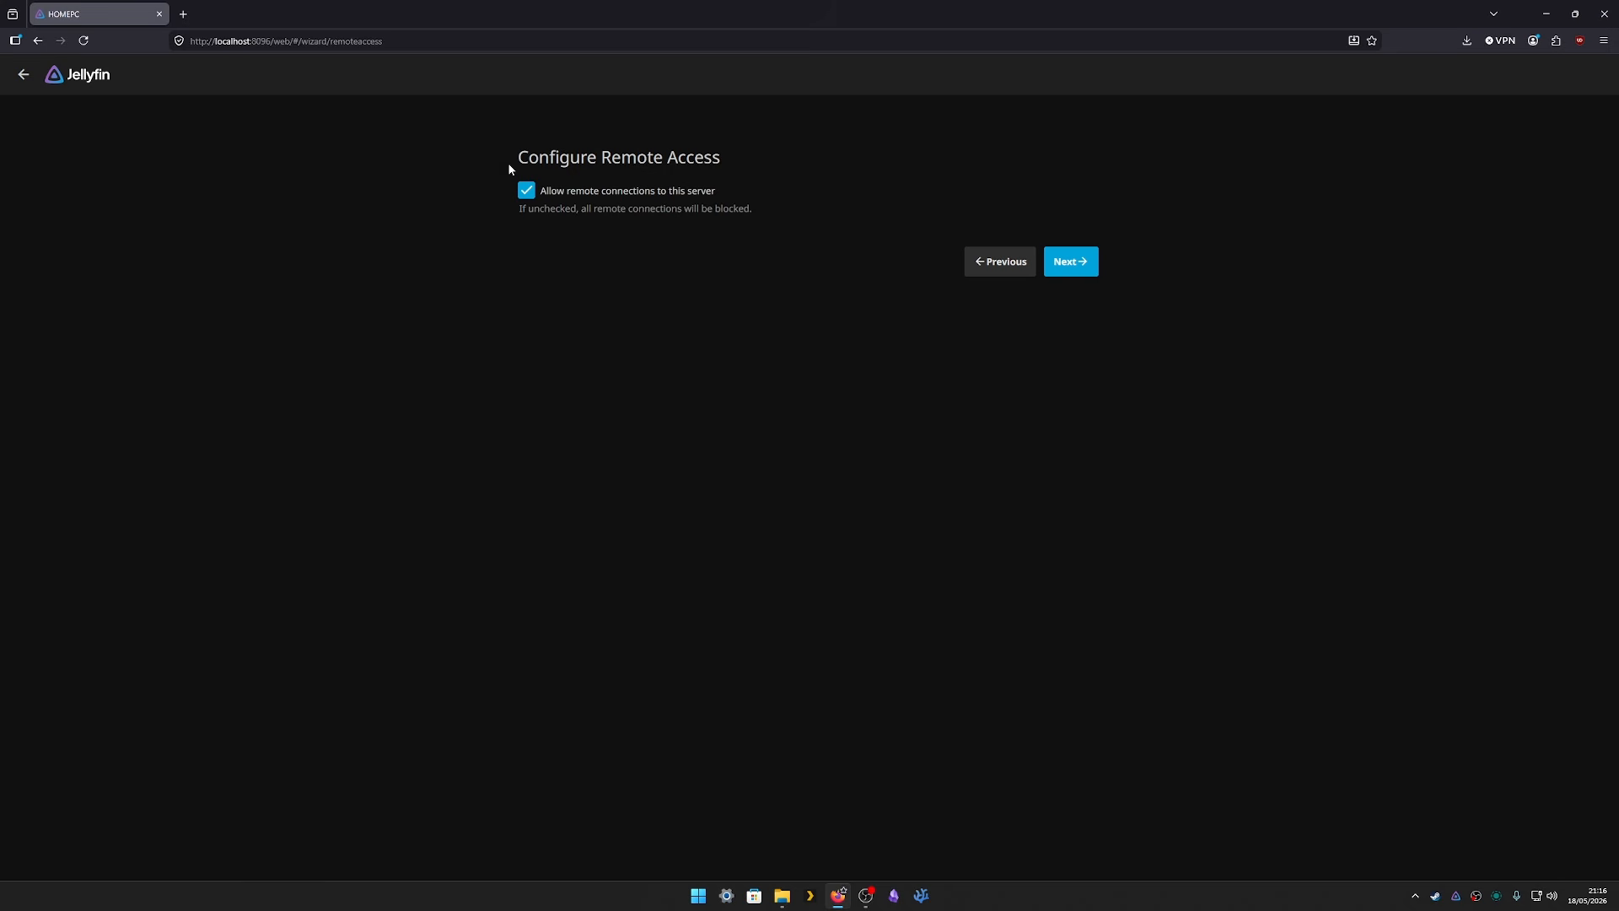
pyautogui.click(526, 192)
pyautogui.click(1065, 263)
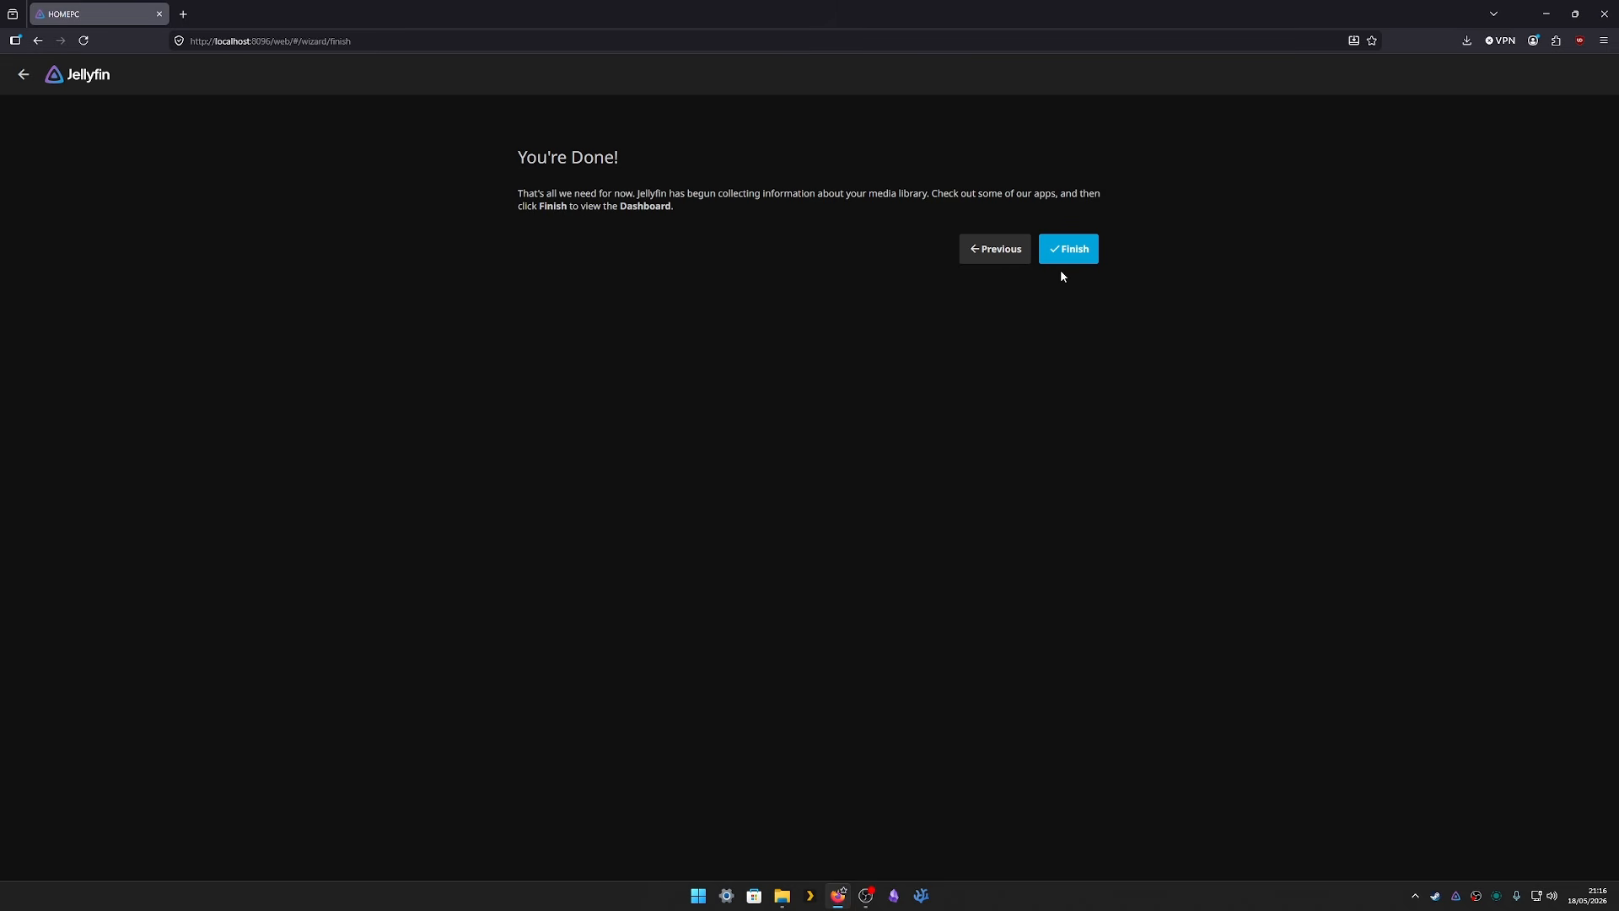
pyautogui.click(1071, 254)
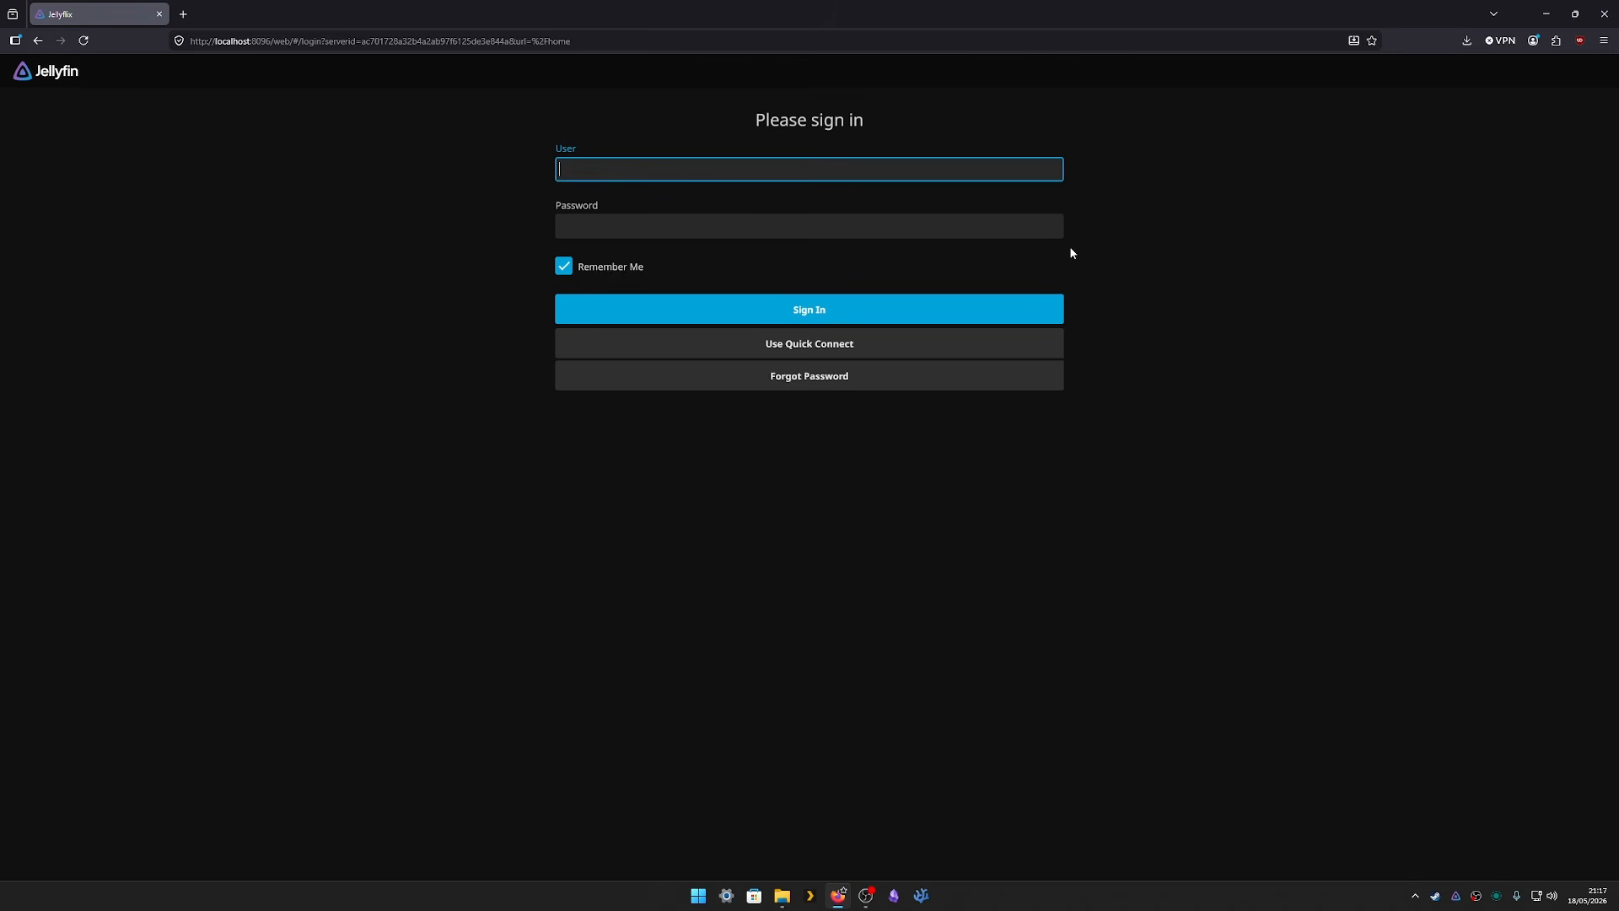
# - Sign in with the administrator account's username and password
pyautogui.write('admin')
pyautogui.press('Tab')
pyautogui.write('****')
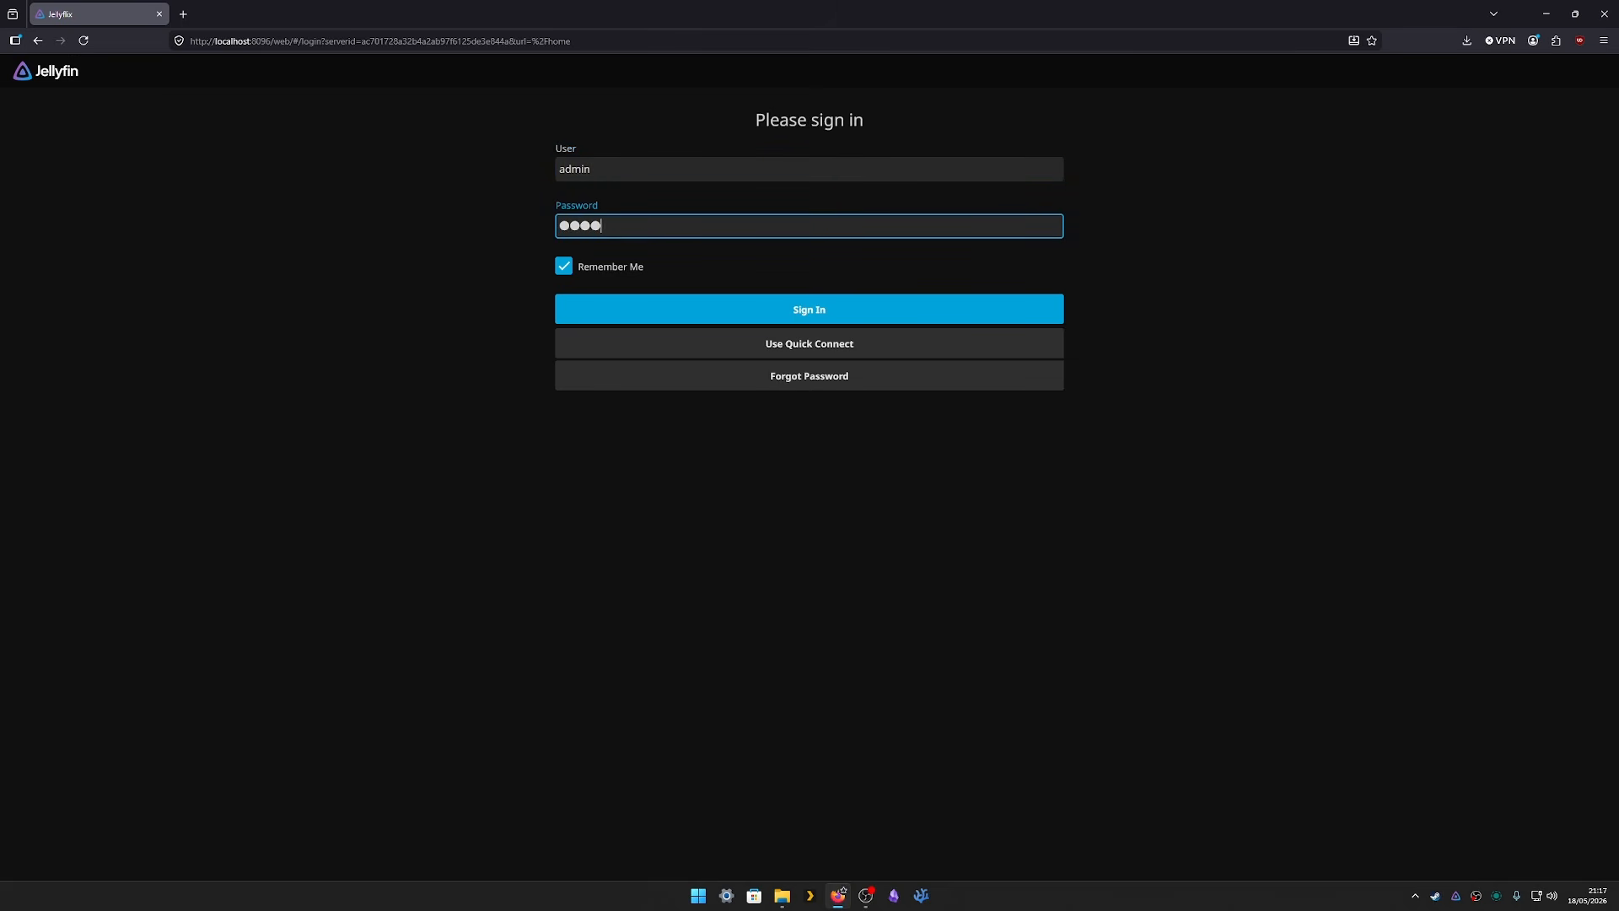
pyautogui.write('***********')
pyautogui.press('Return')
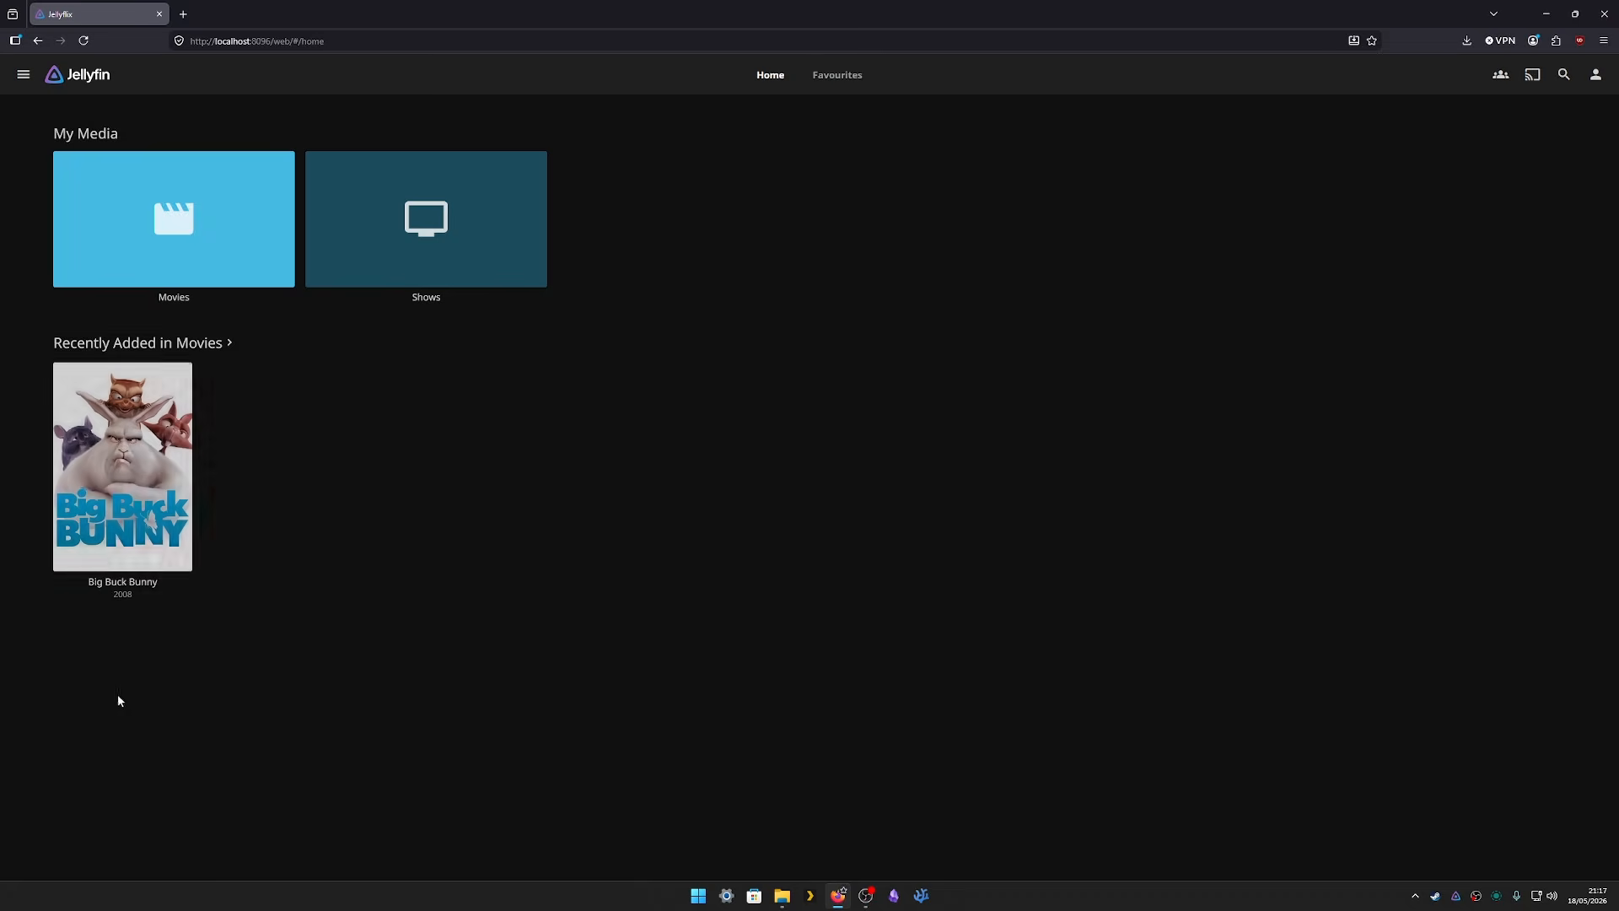
# - Open Big Buck Bunny's details page from the Movies library, then go back to Movies
pyautogui.moveTo(108, 439)
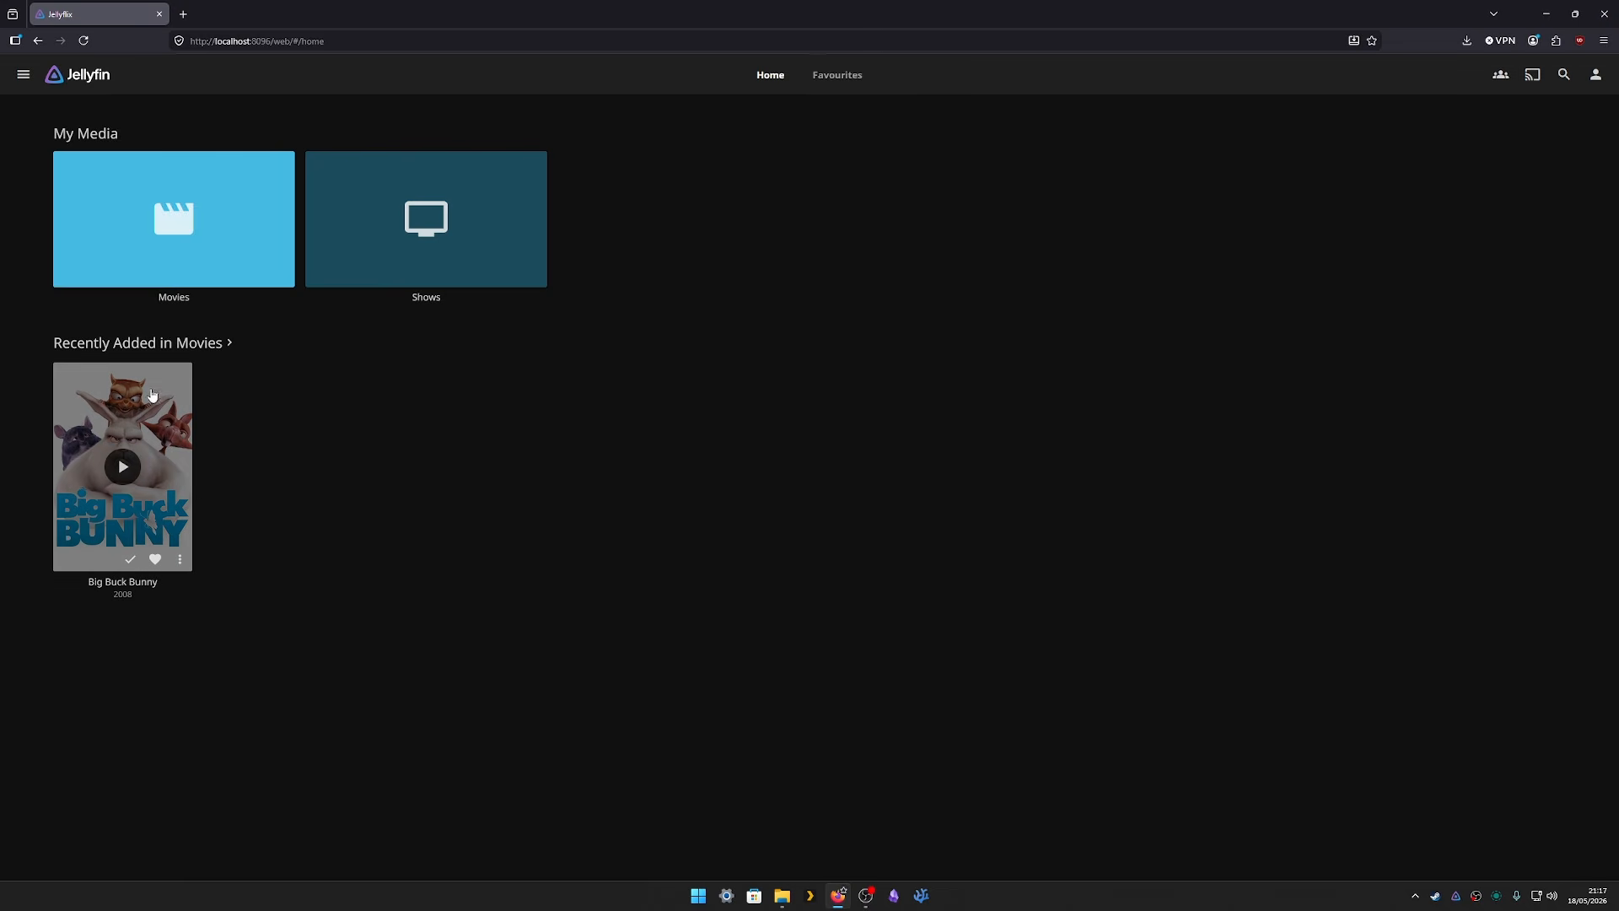
pyautogui.click(172, 266)
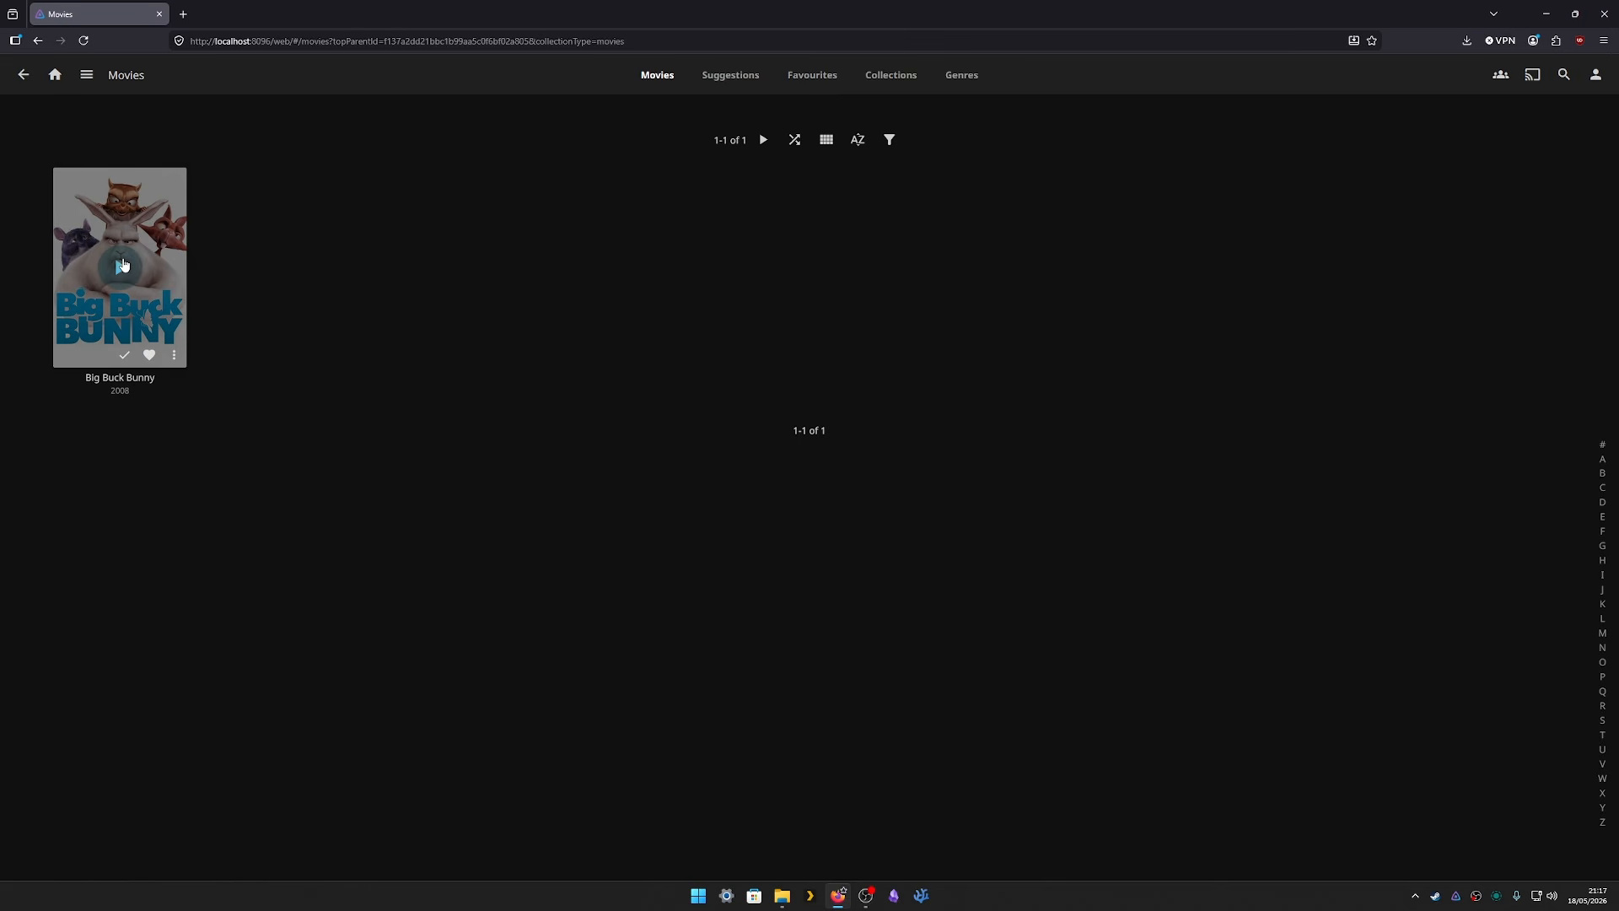
pyautogui.click(173, 205)
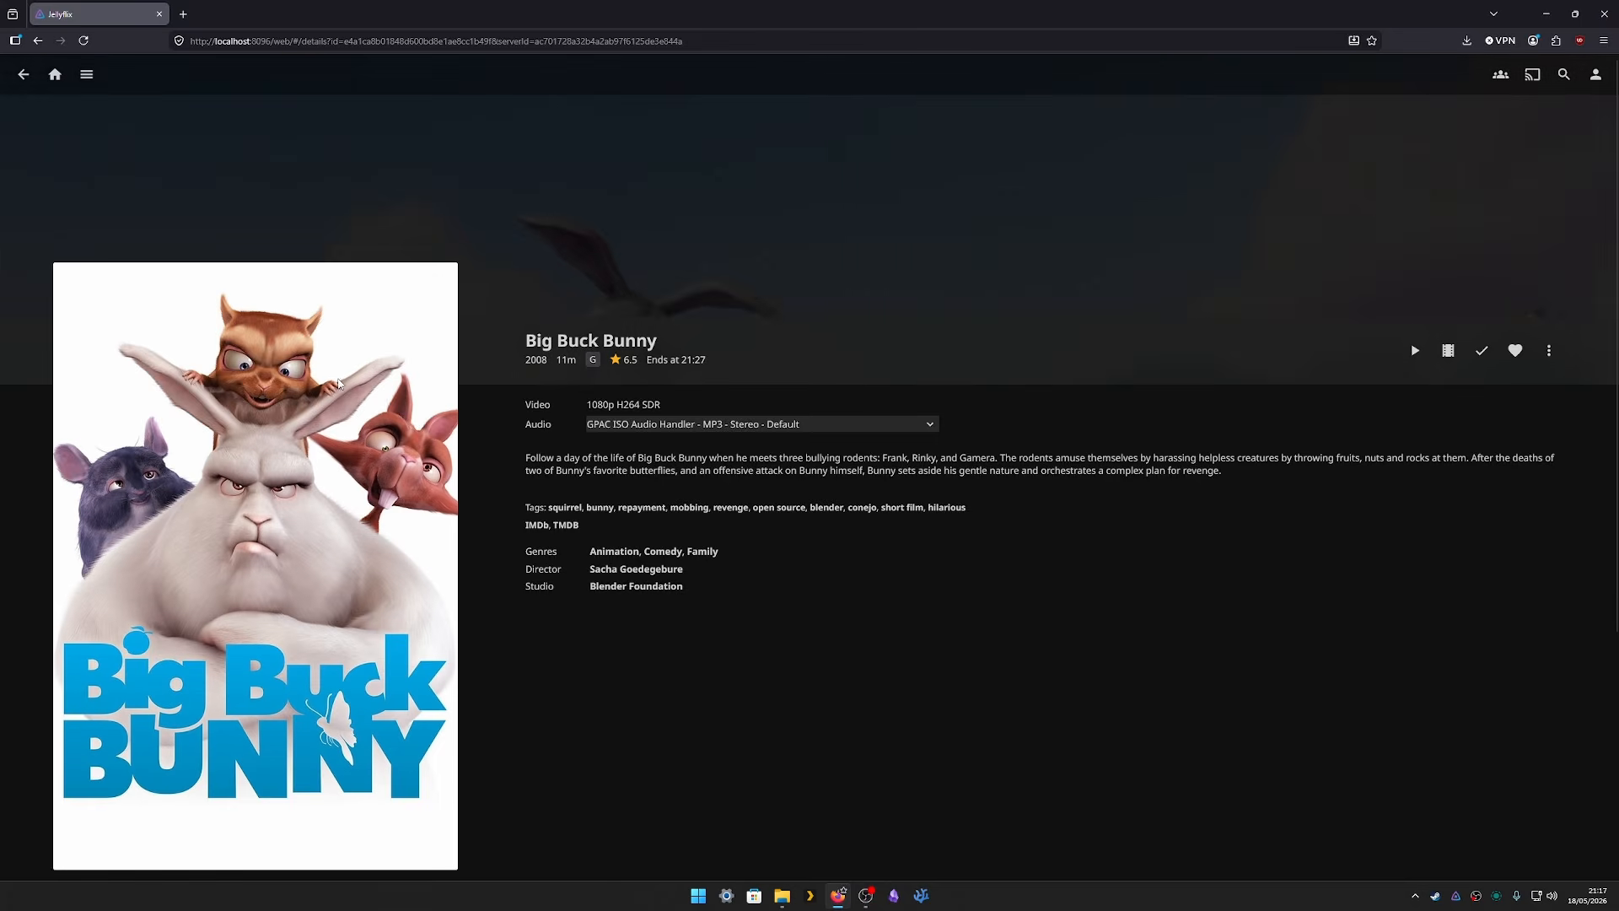
pyautogui.hotkey('alt', 'Left')
# - Play Big Buck Bunny and seek to 0:43, 1:09, 2:24, 3:57, 6:35, 7:59, then back to 0:58
pyautogui.click(124, 267)
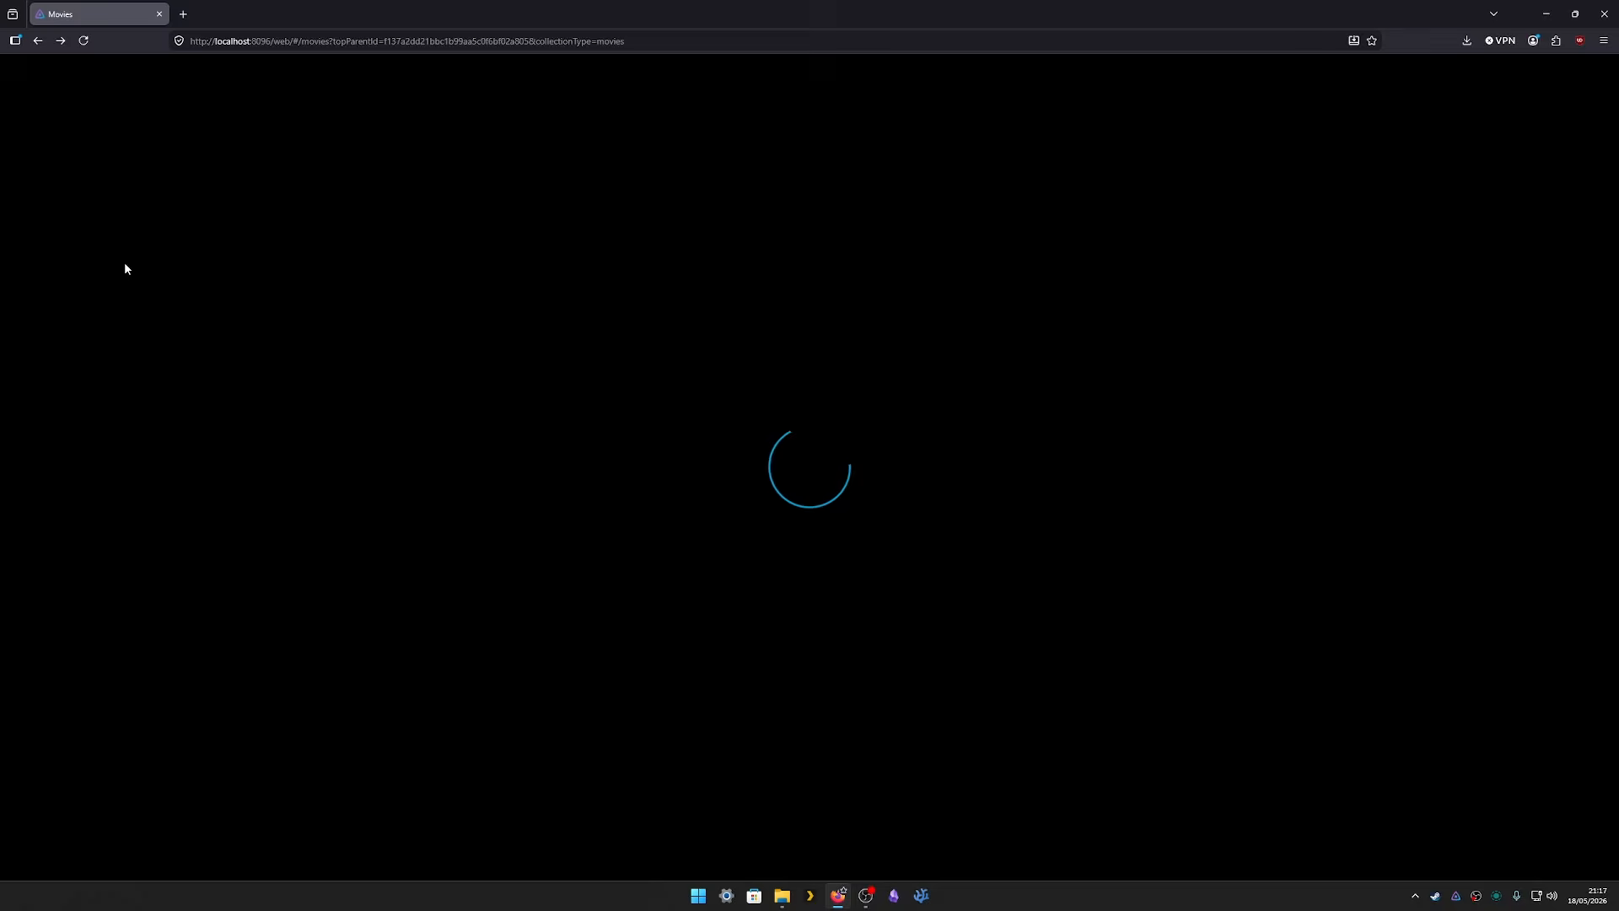
pyautogui.click(142, 827)
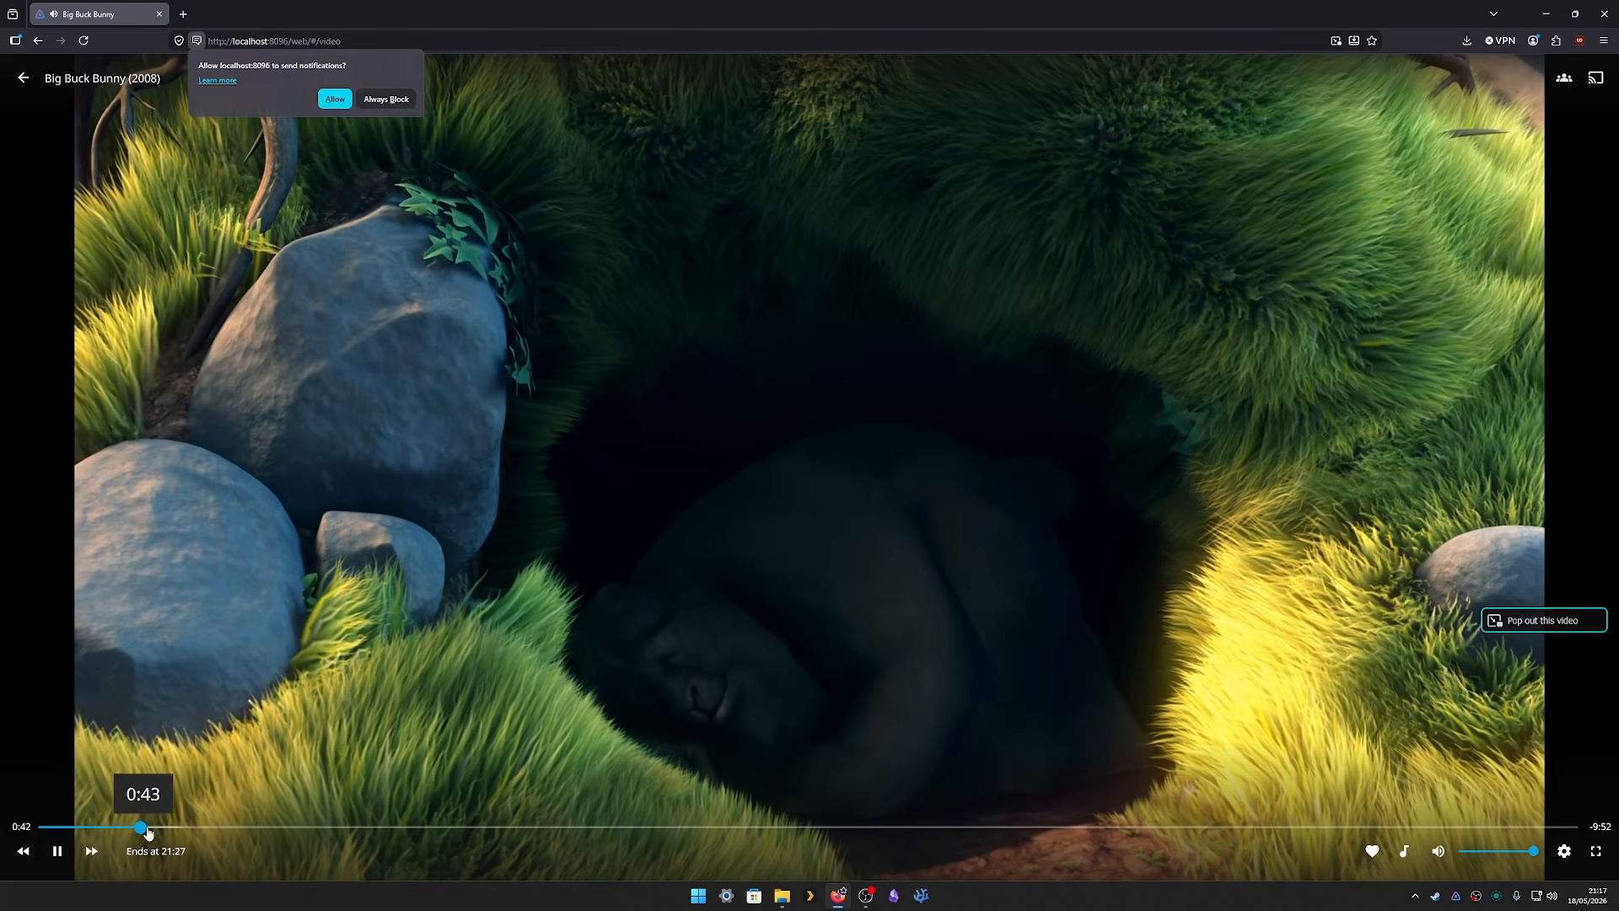
pyautogui.click(208, 827)
pyautogui.click(388, 828)
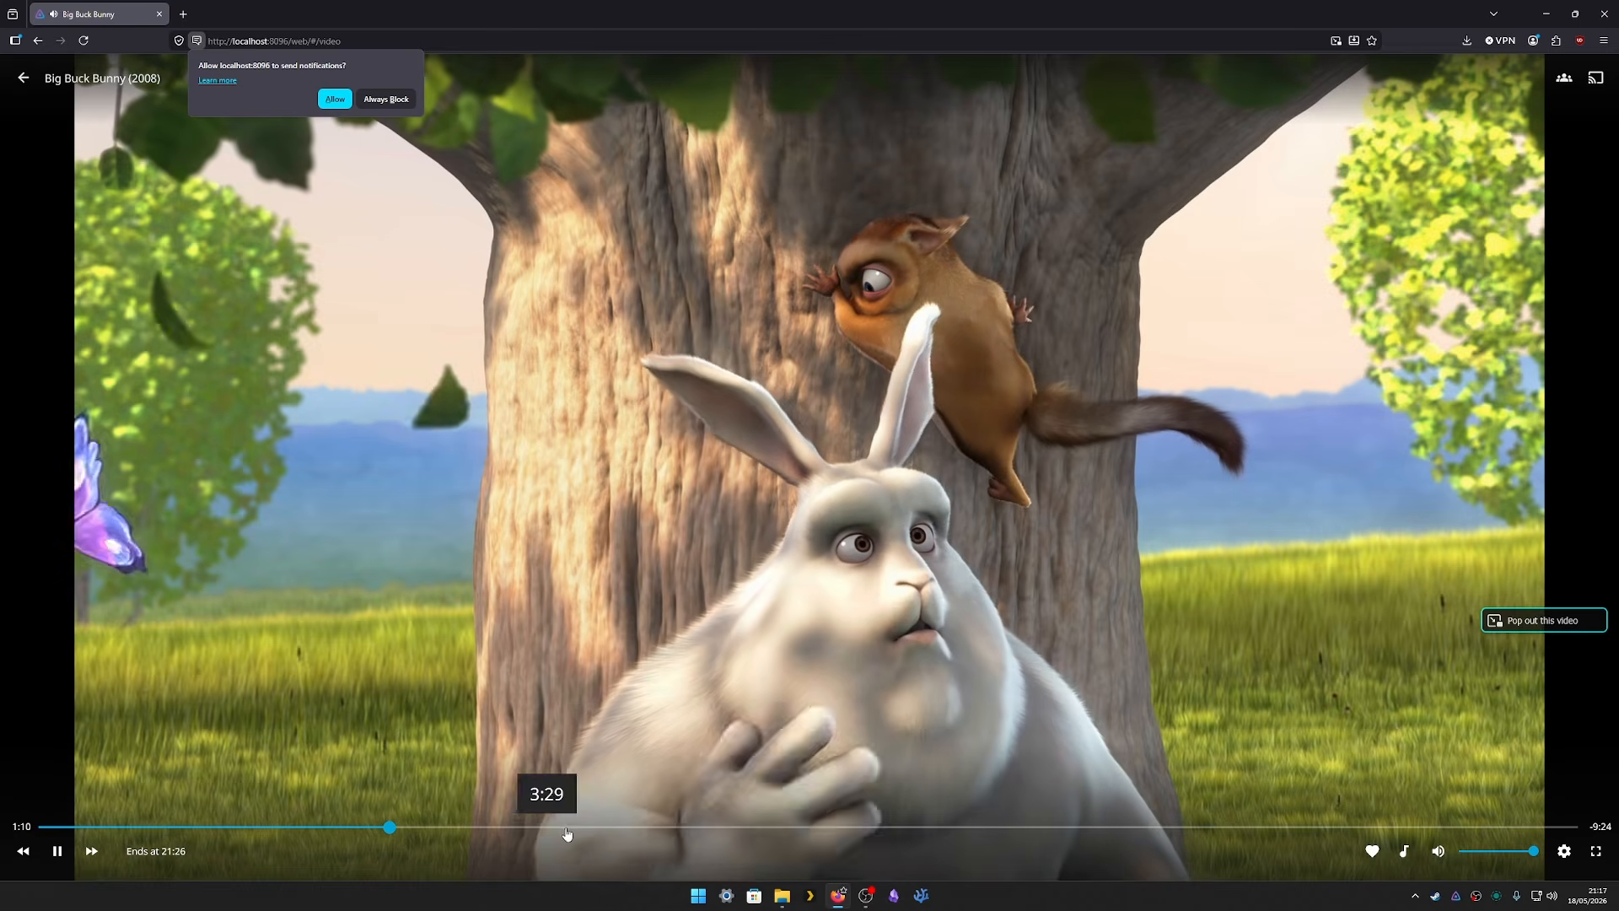
pyautogui.click(618, 827)
pyautogui.click(998, 827)
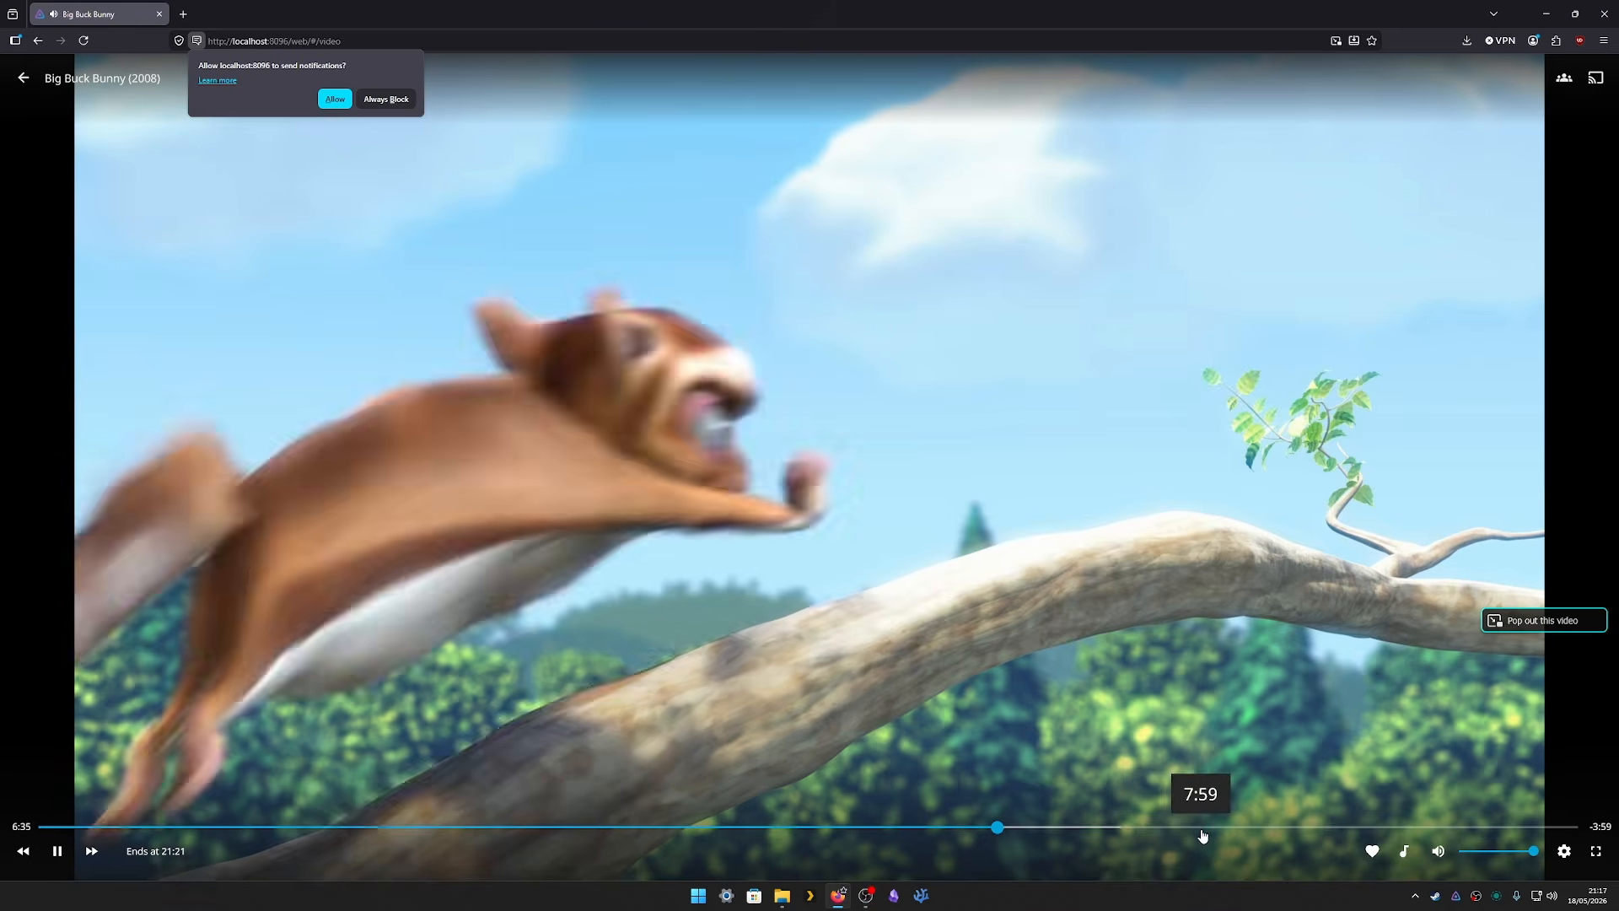
pyautogui.click(1201, 827)
pyautogui.click(179, 827)
# - Exit the player, always block the site's notifications, and return to the home page
pyautogui.click(22, 78)
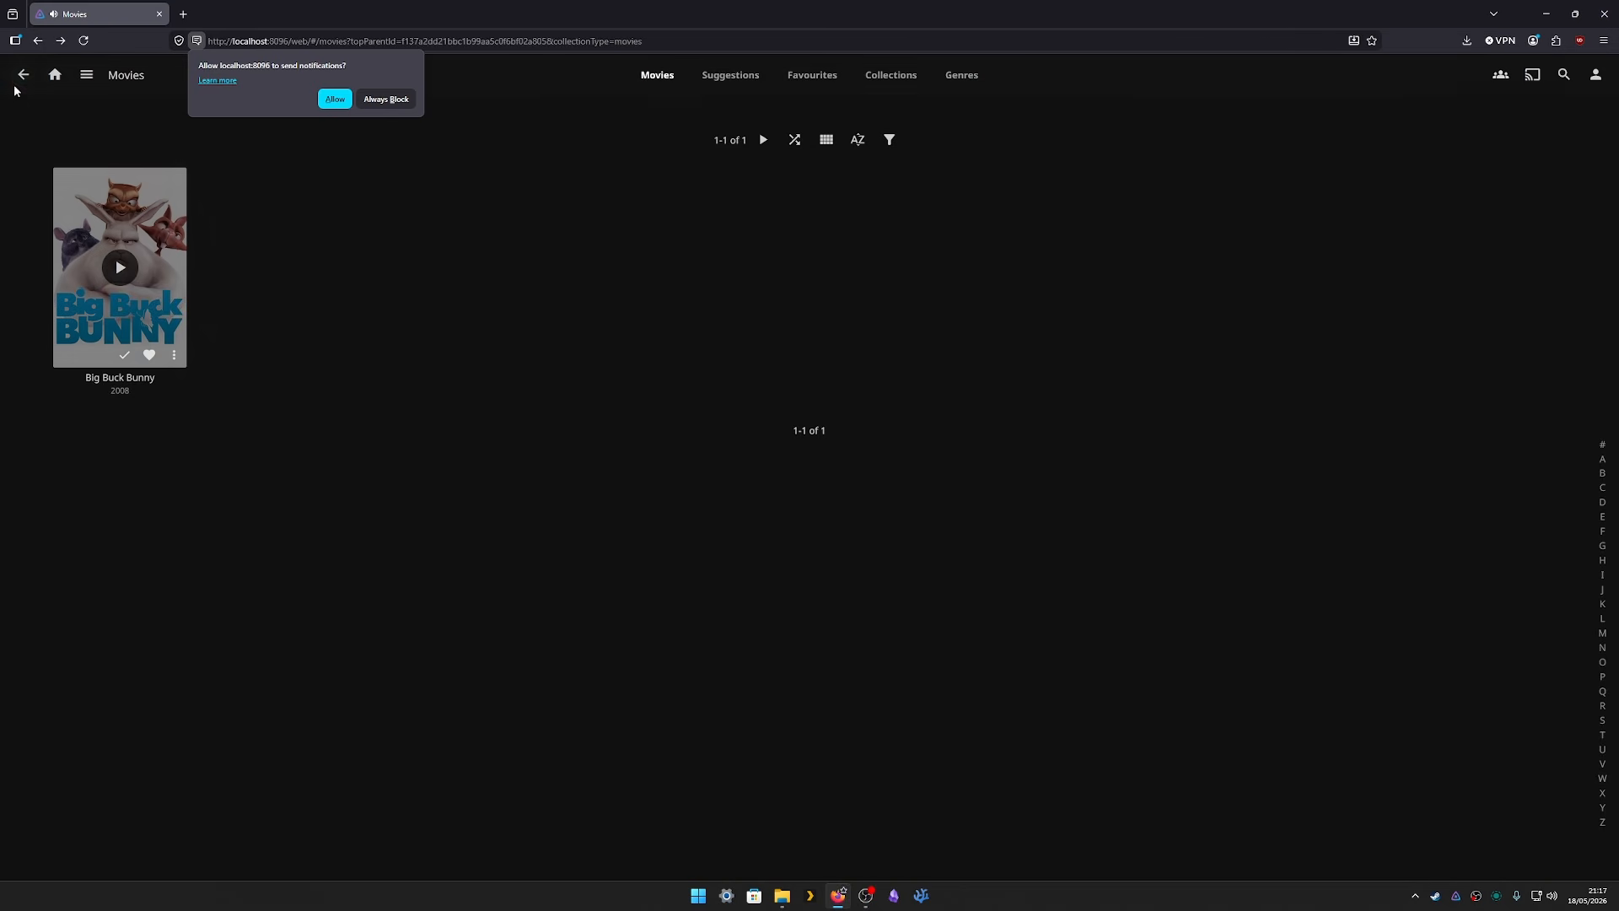
pyautogui.click(379, 100)
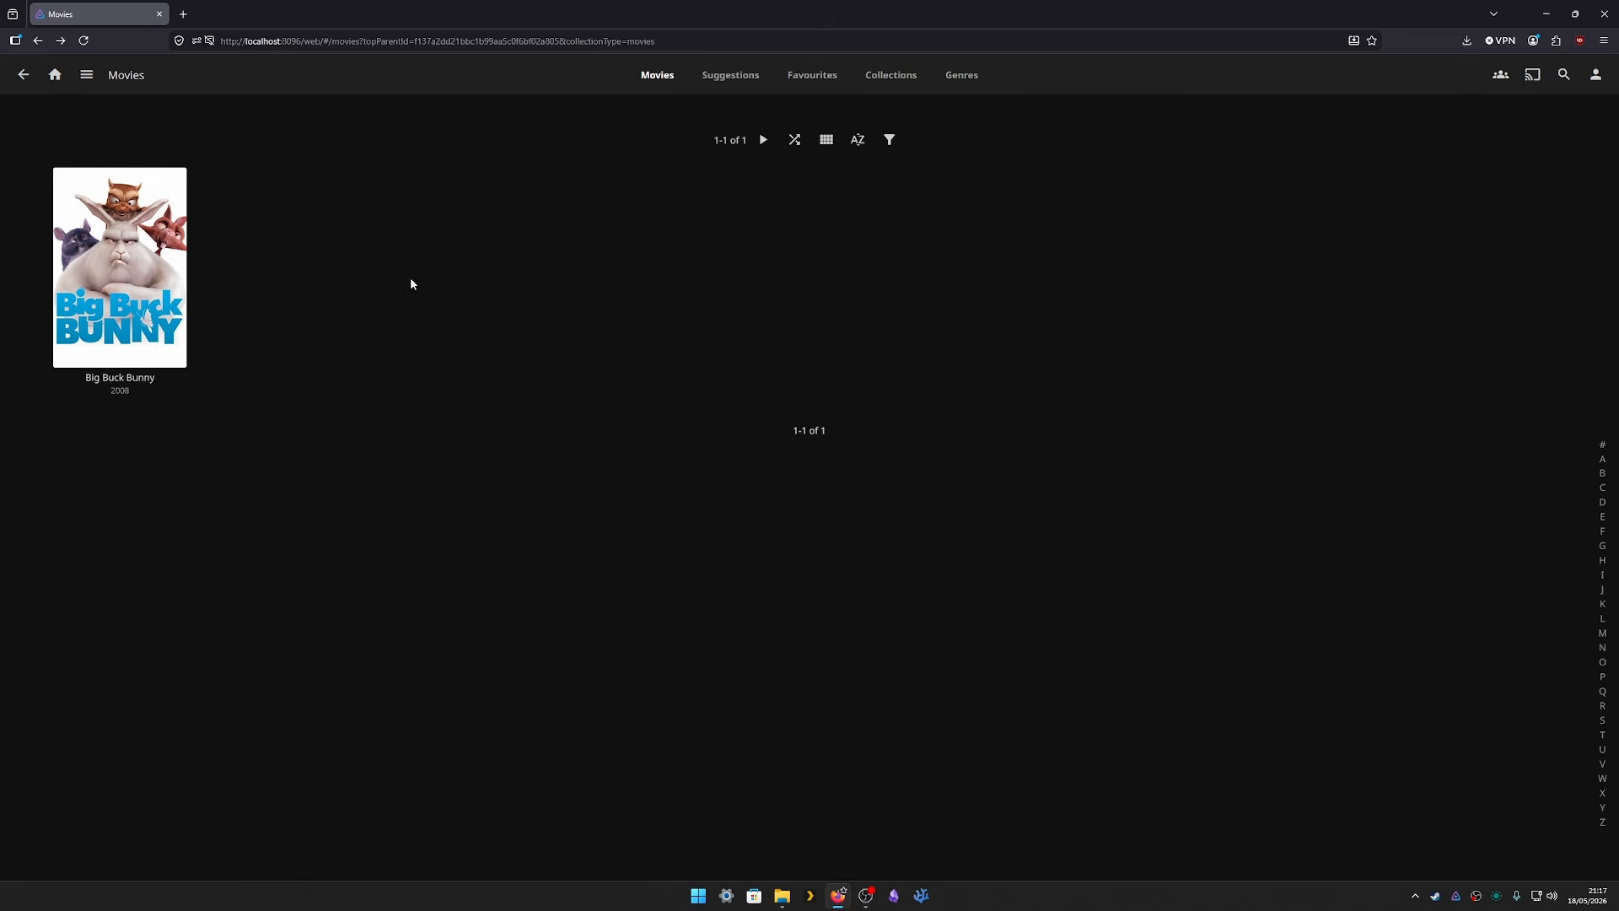
pyautogui.click(54, 74)
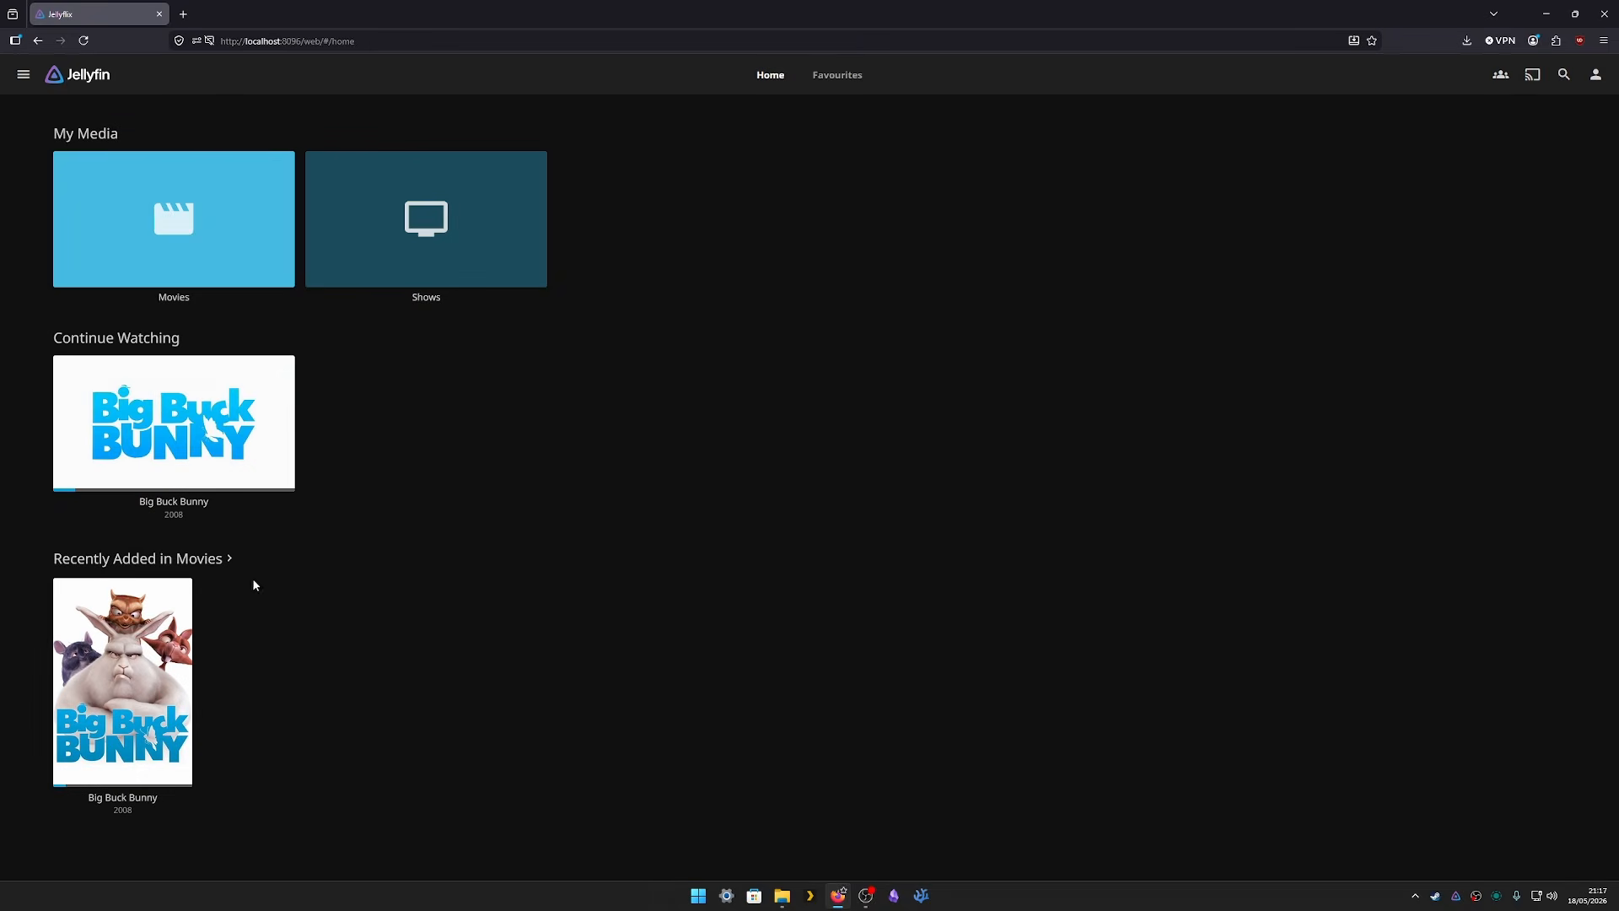